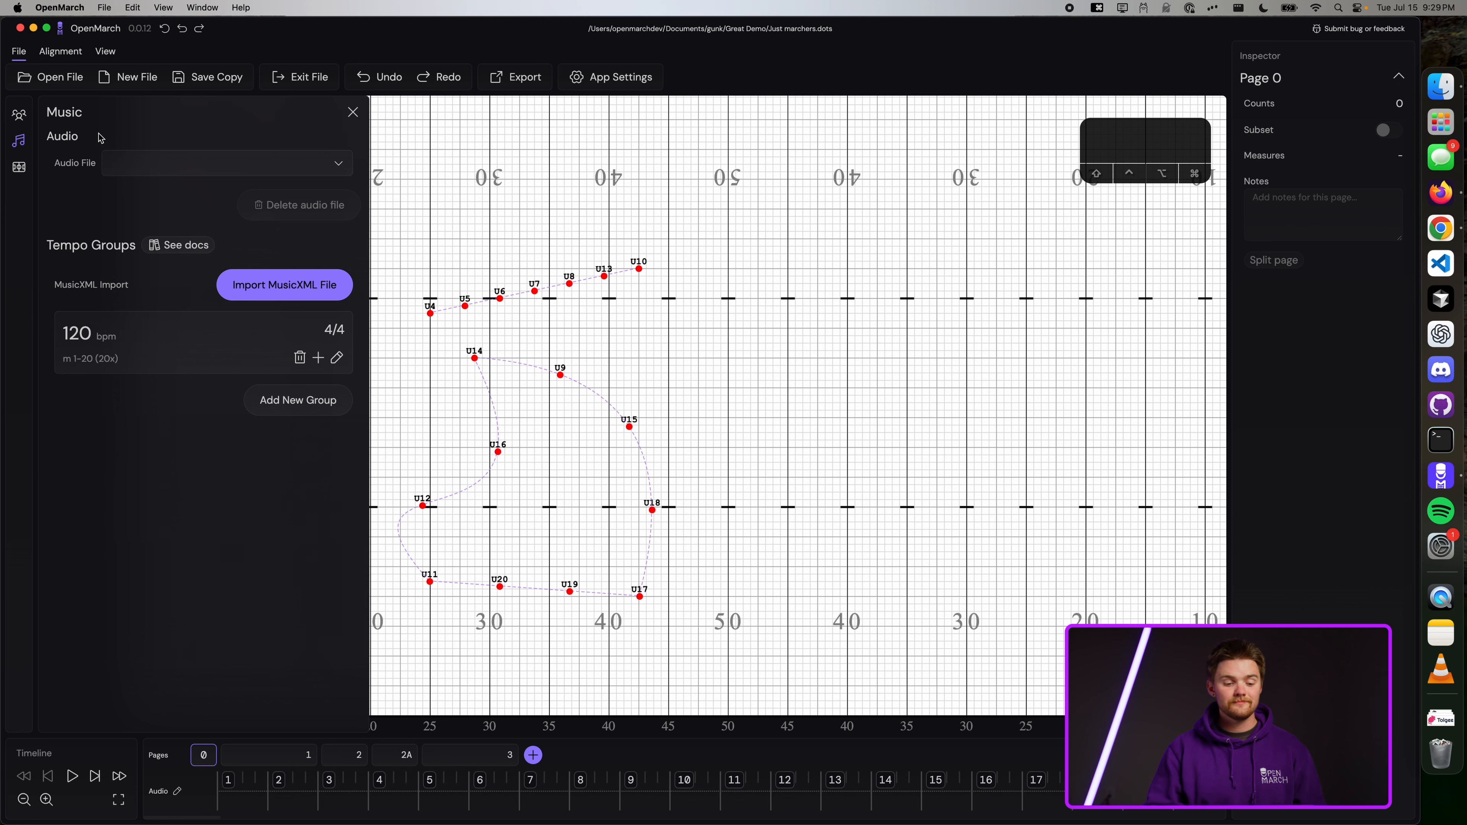
# Step: Import Washington_post_march.mp3 as the show's audio file and start playback
pyautogui.click(124, 162)
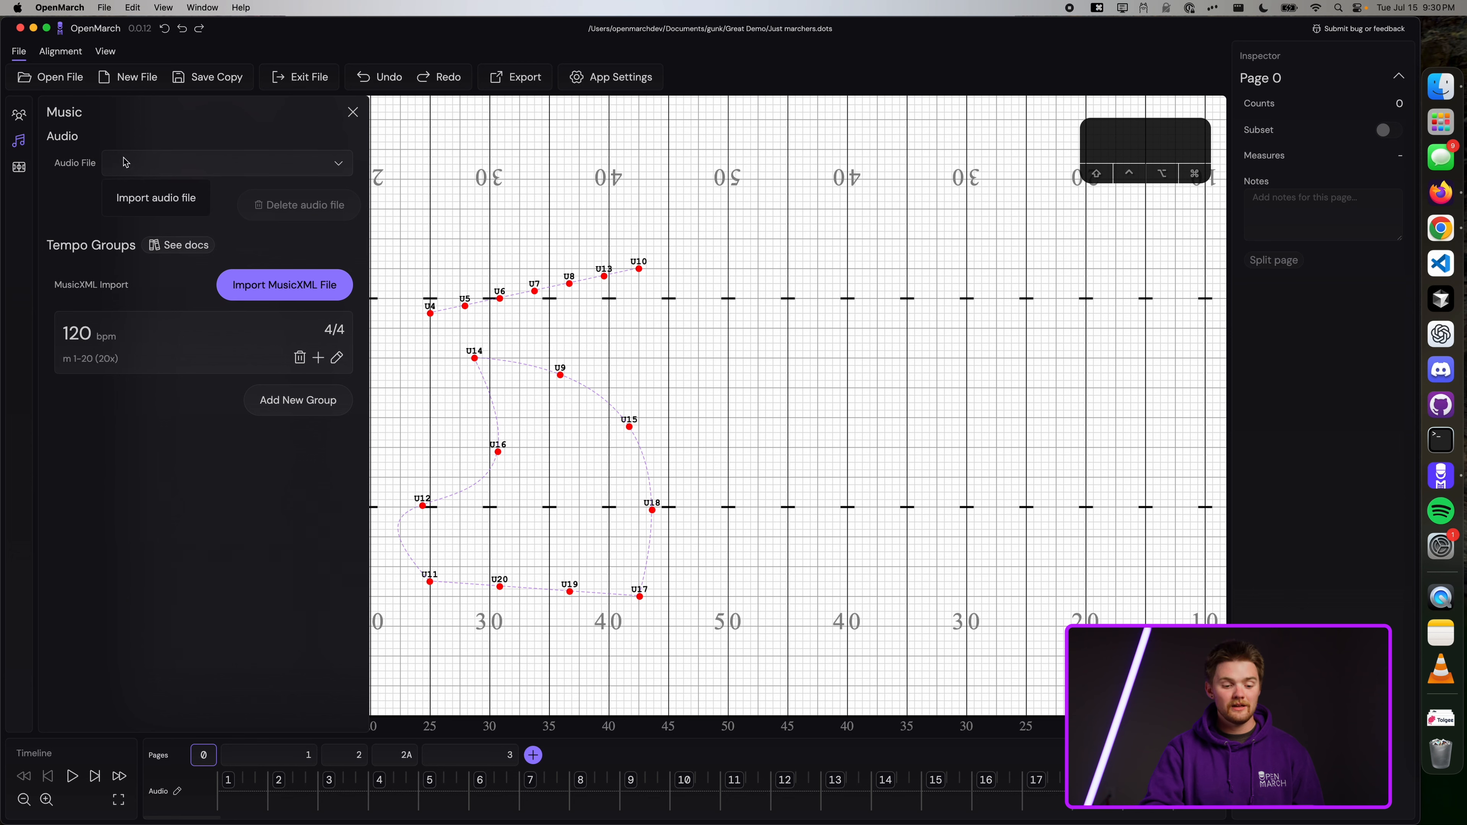
pyautogui.click(118, 205)
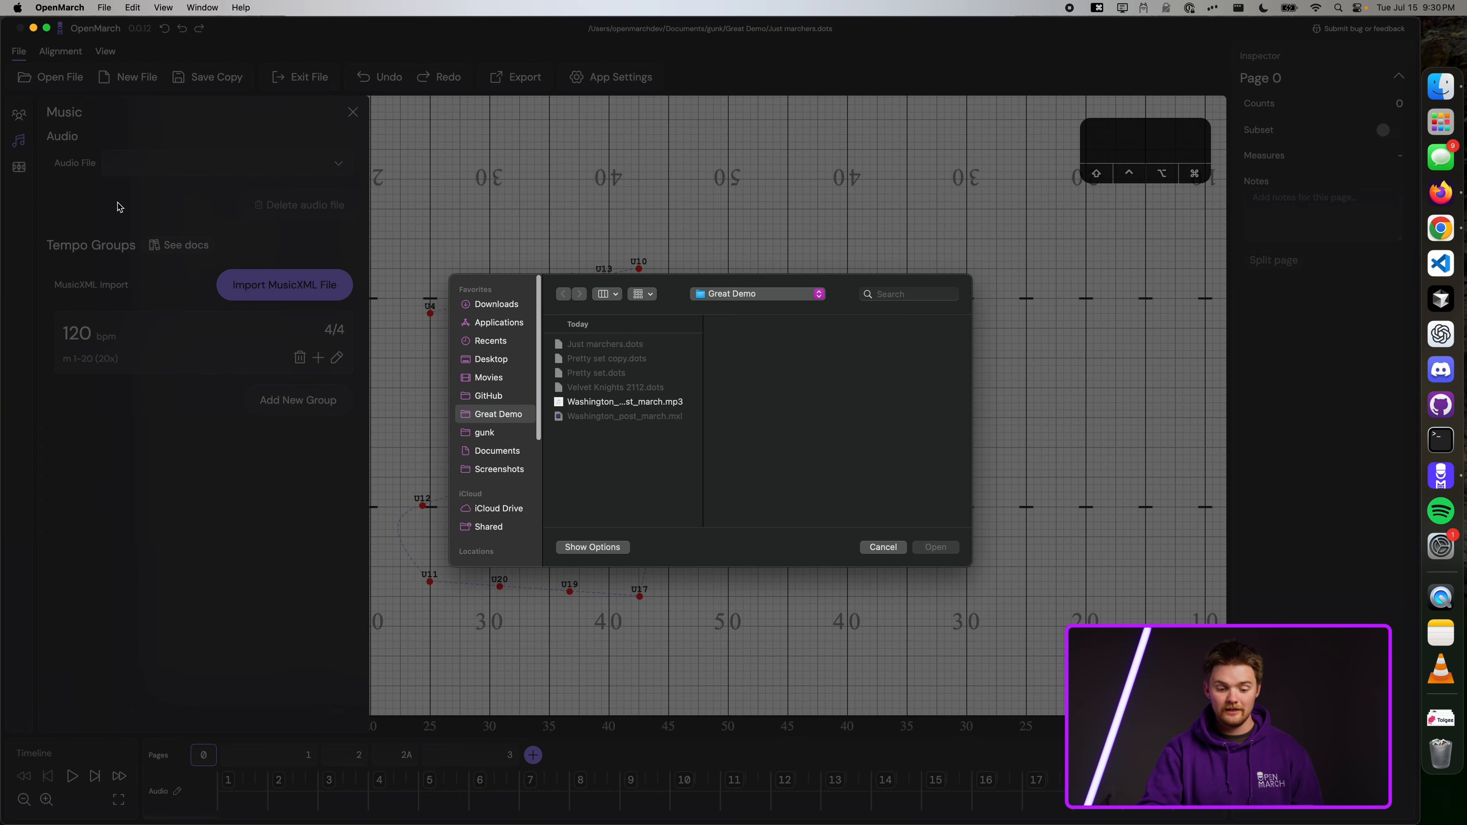
pyautogui.click(614, 404)
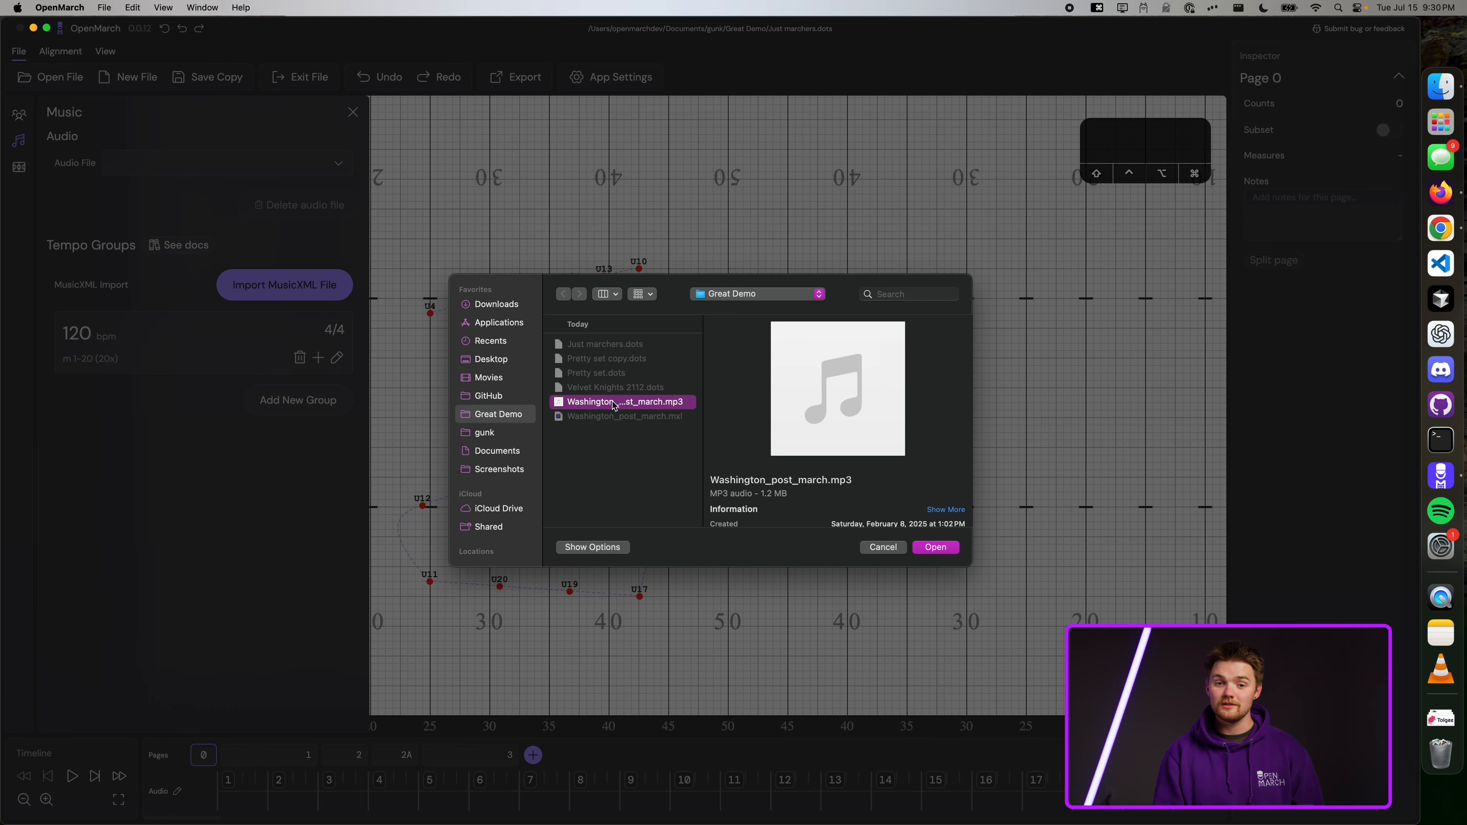
pyautogui.doubleClick(614, 403)
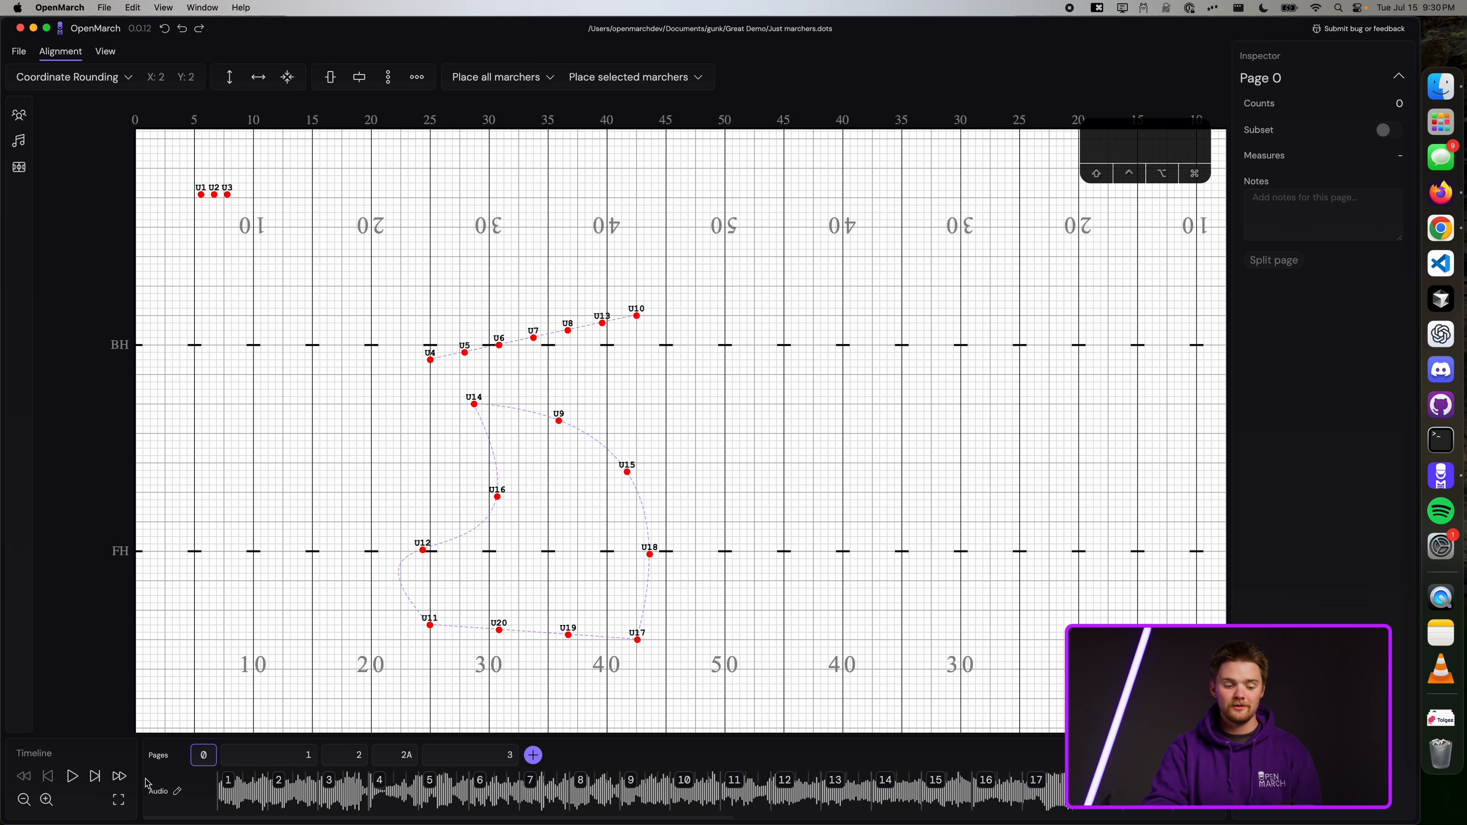
pyautogui.click(72, 779)
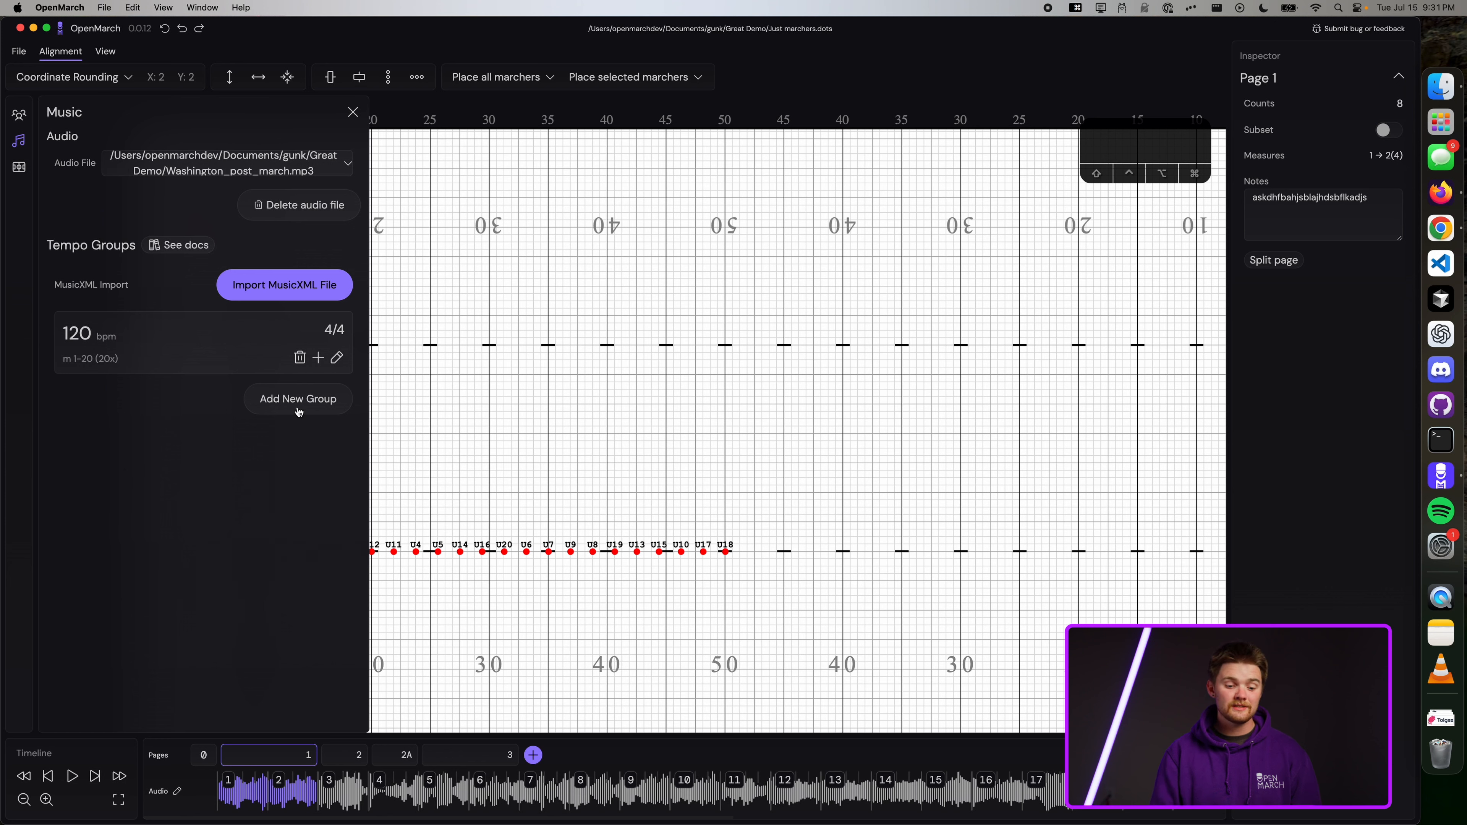
# Step: Import the tempo data from the MusicXML file Washington_post_march.mxl
pyautogui.click(298, 410)
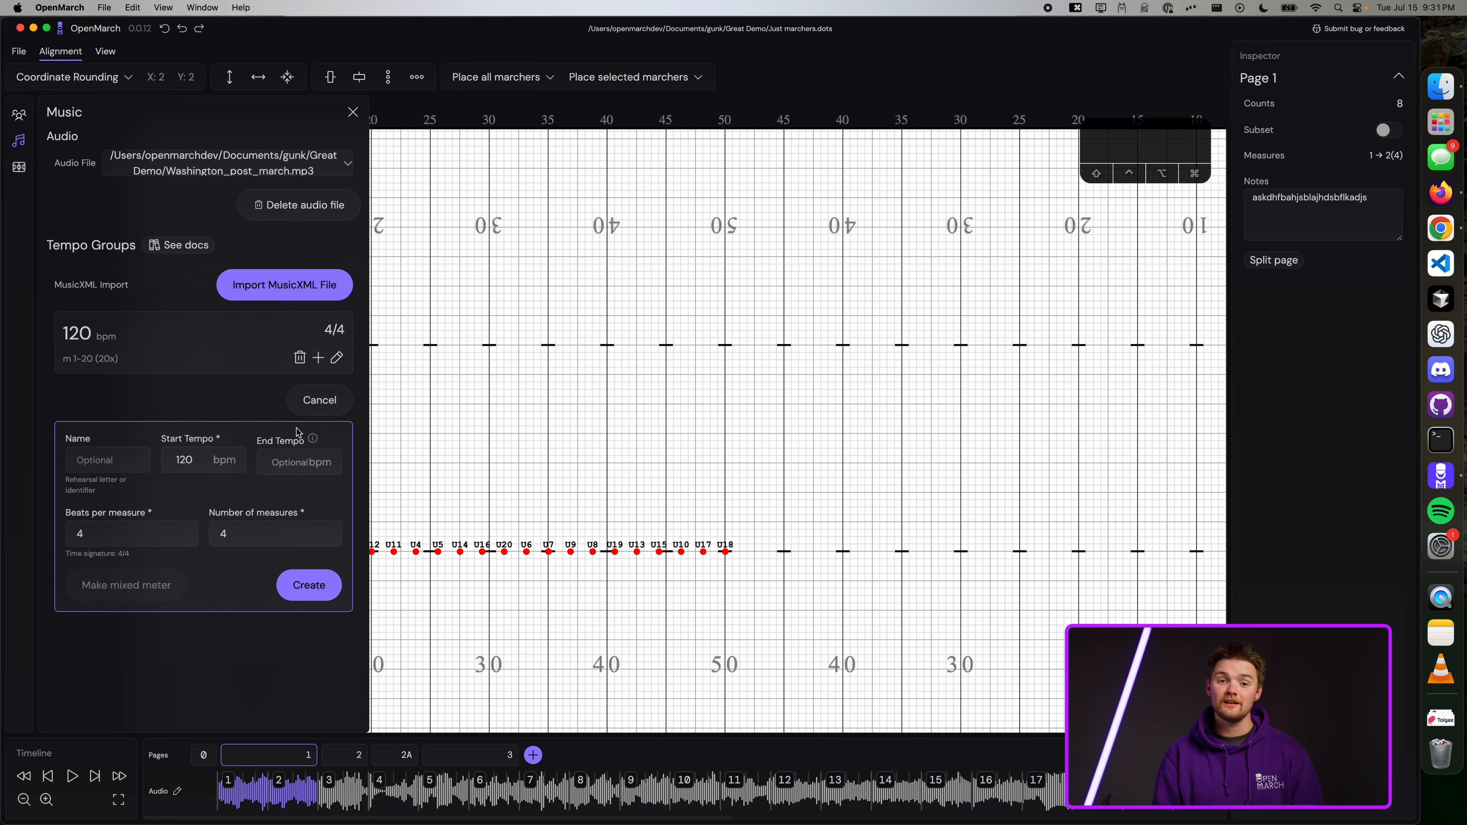
pyautogui.click(306, 405)
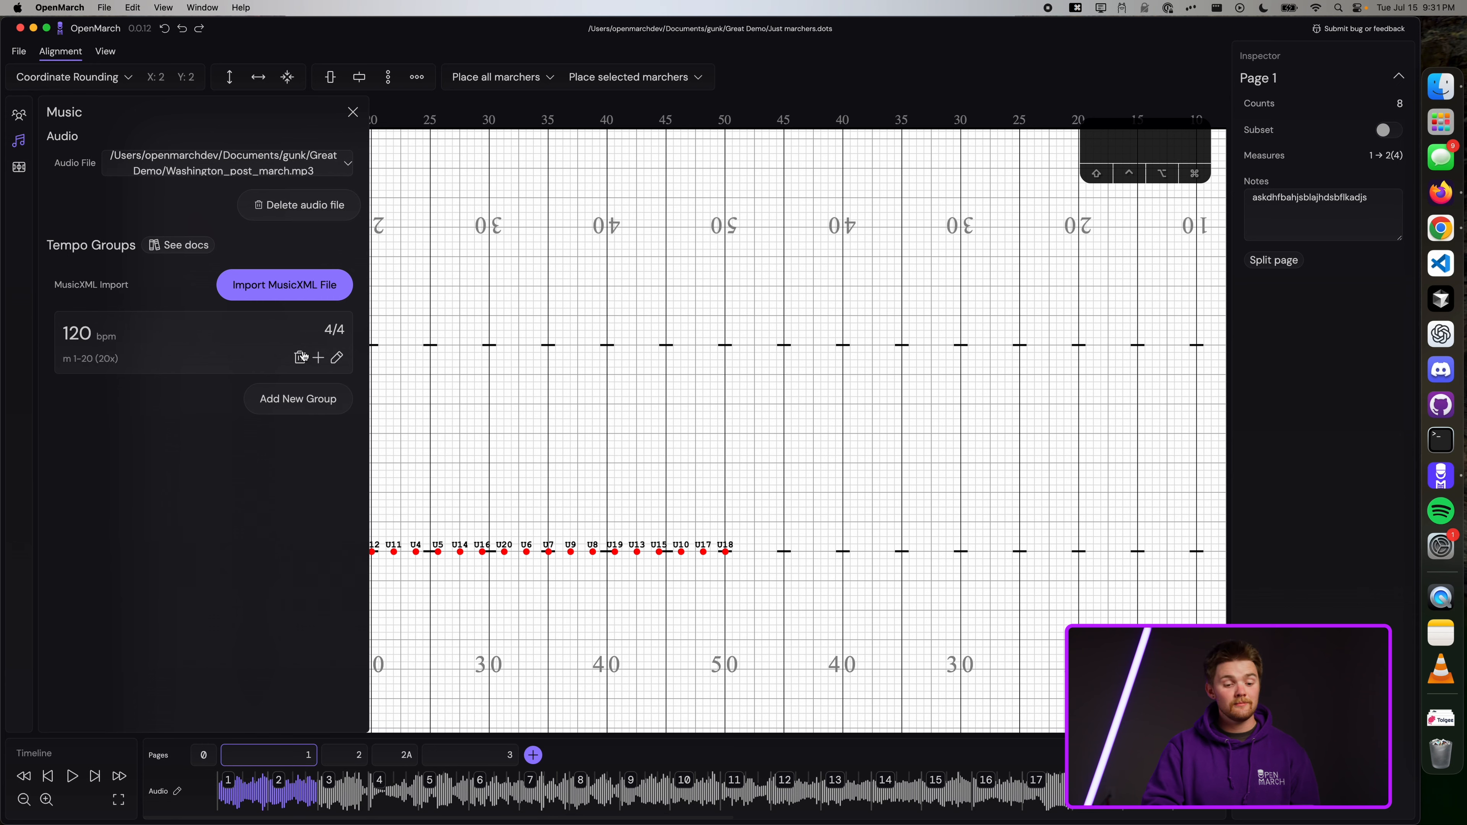
pyautogui.click(274, 291)
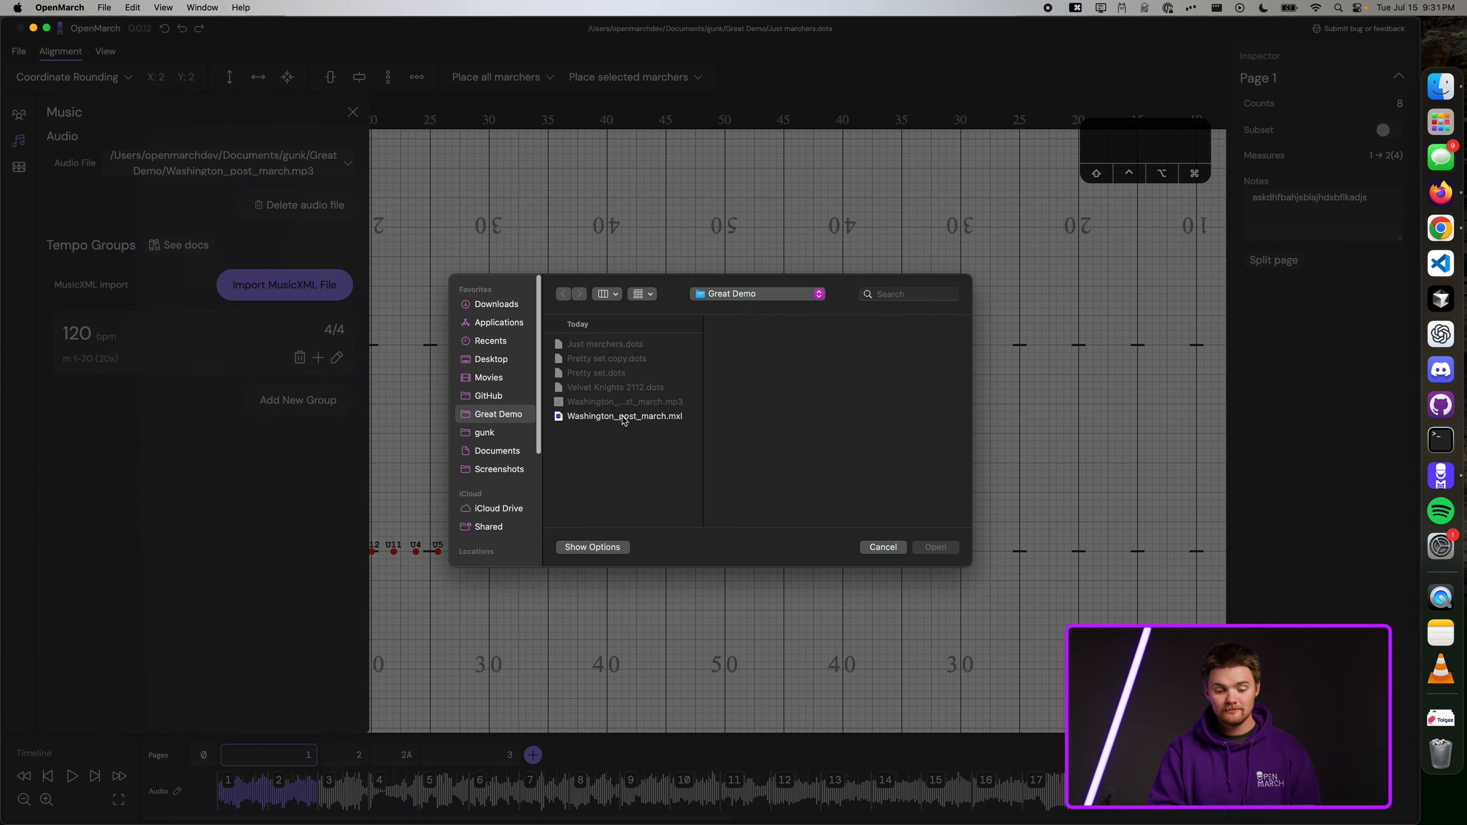
pyautogui.doubleClick(622, 417)
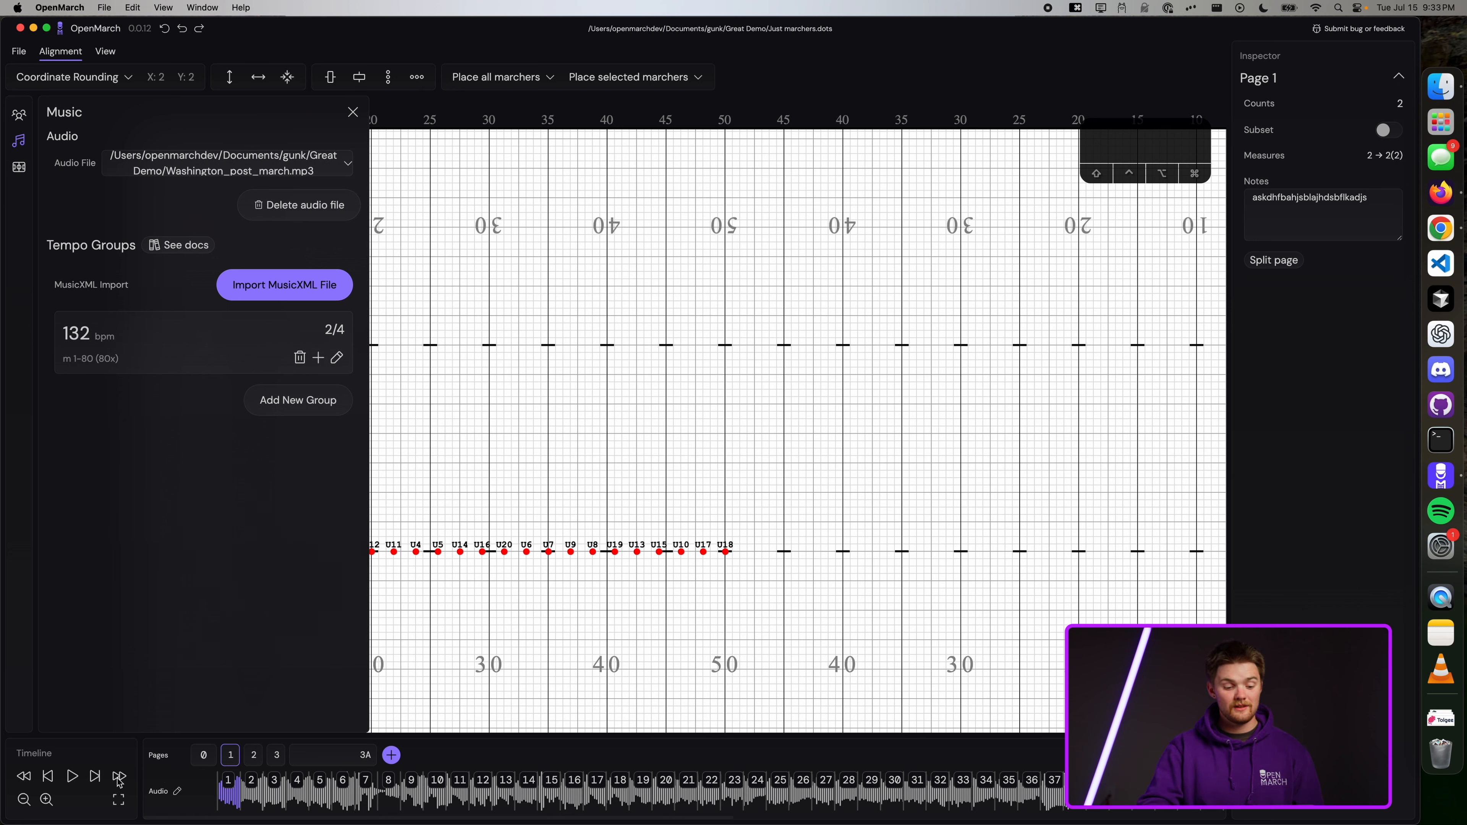
# Step: Play the show from page 0 to check the imported measures against the audio waveform
pyautogui.click(46, 800)
pyautogui.click(47, 801)
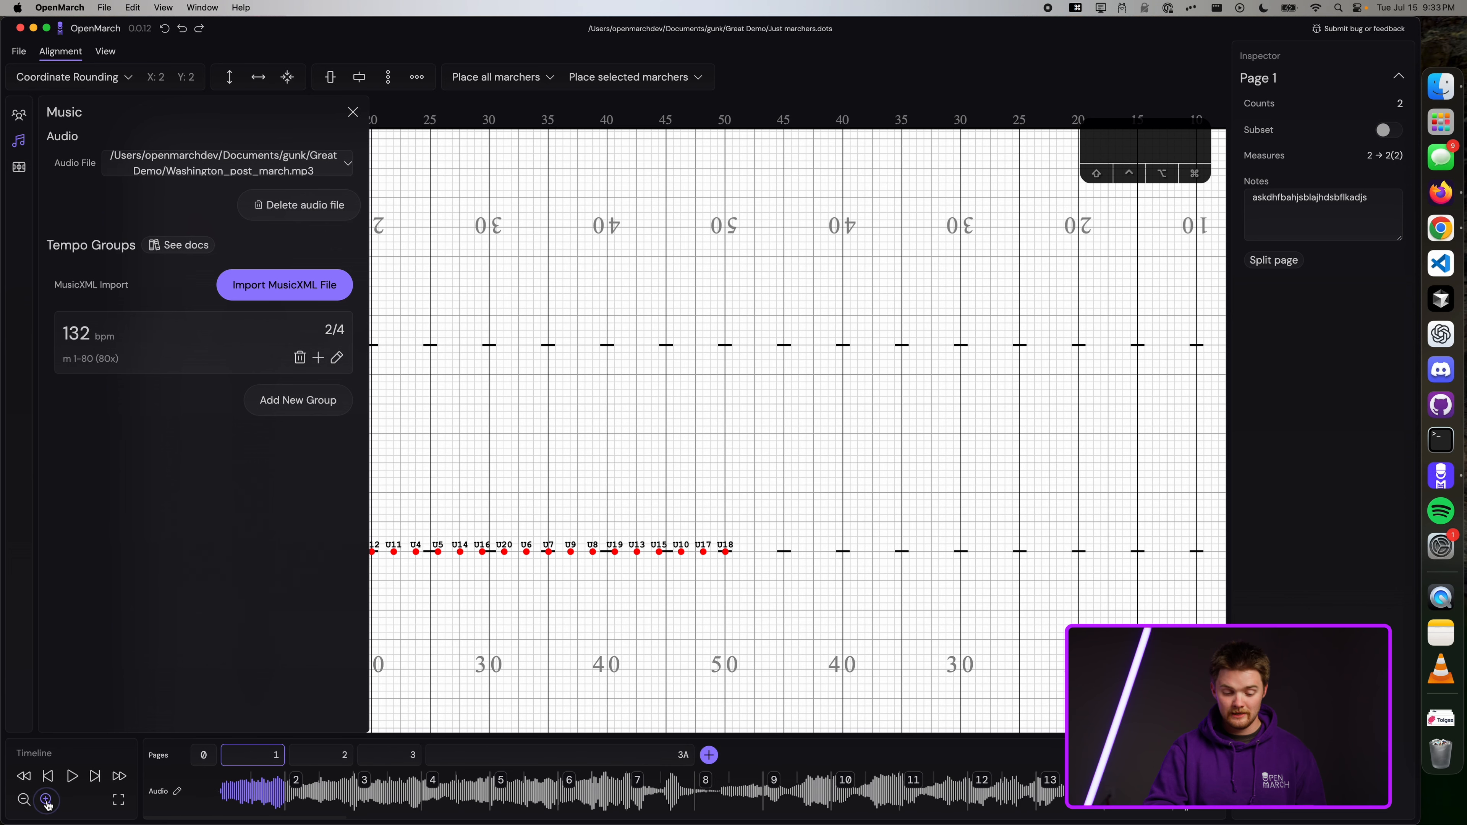
pyautogui.click(208, 755)
pyautogui.press('space')
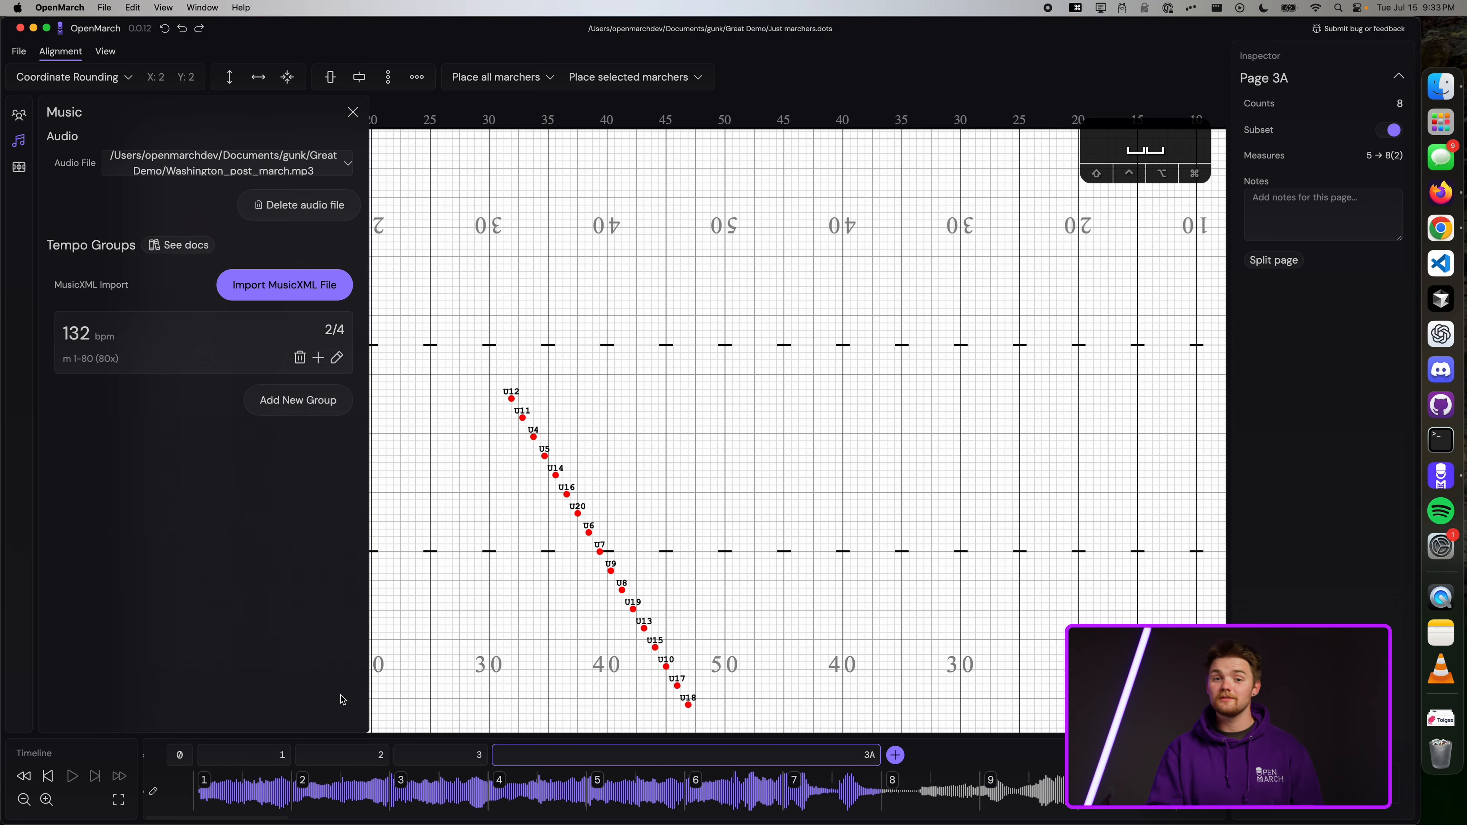
# Step: Delete the existing tempo group with all its measures and their associated pages
pyautogui.hscroll(-4, 640, 510)
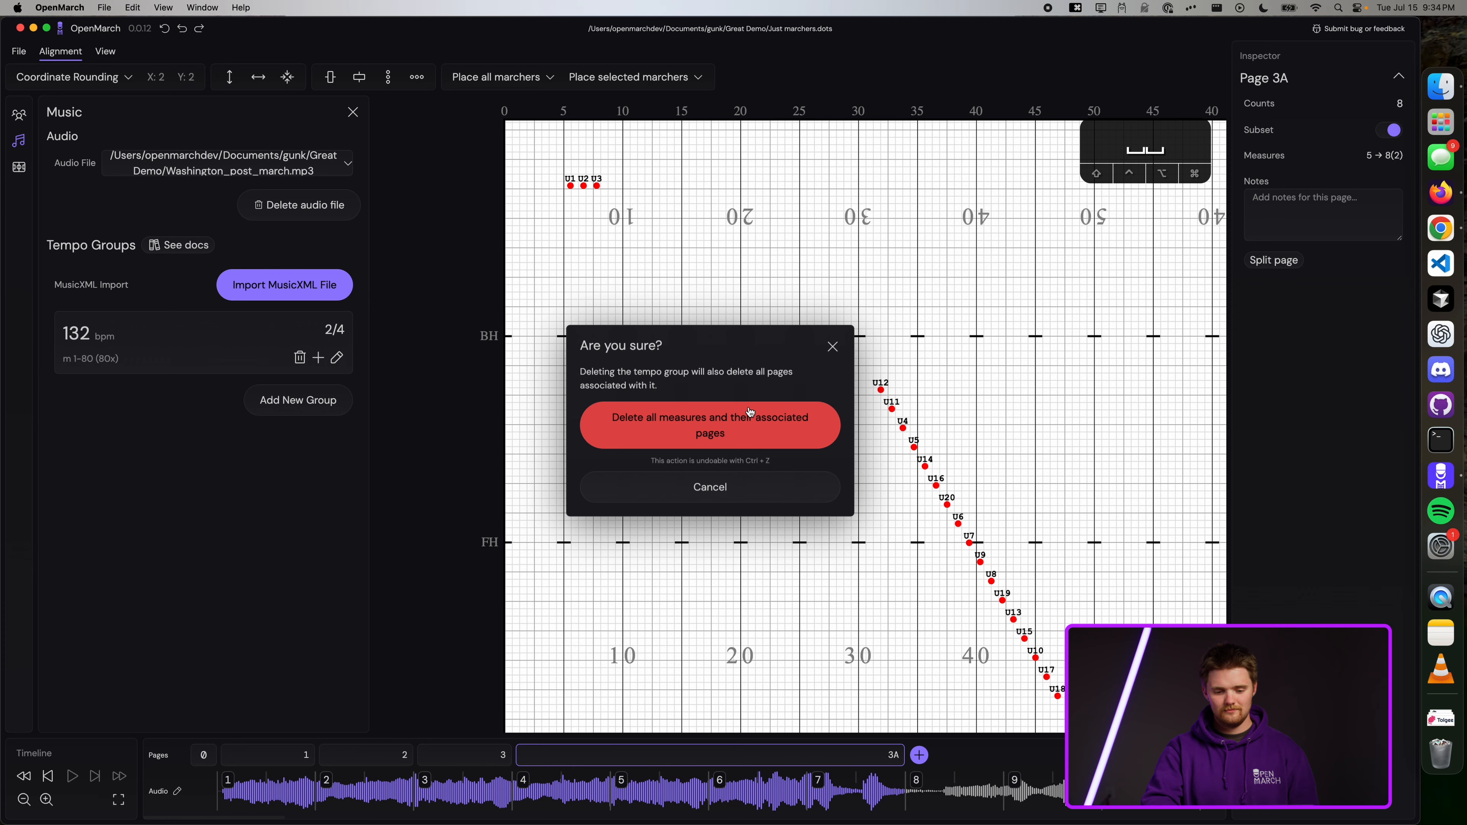
pyautogui.click(749, 414)
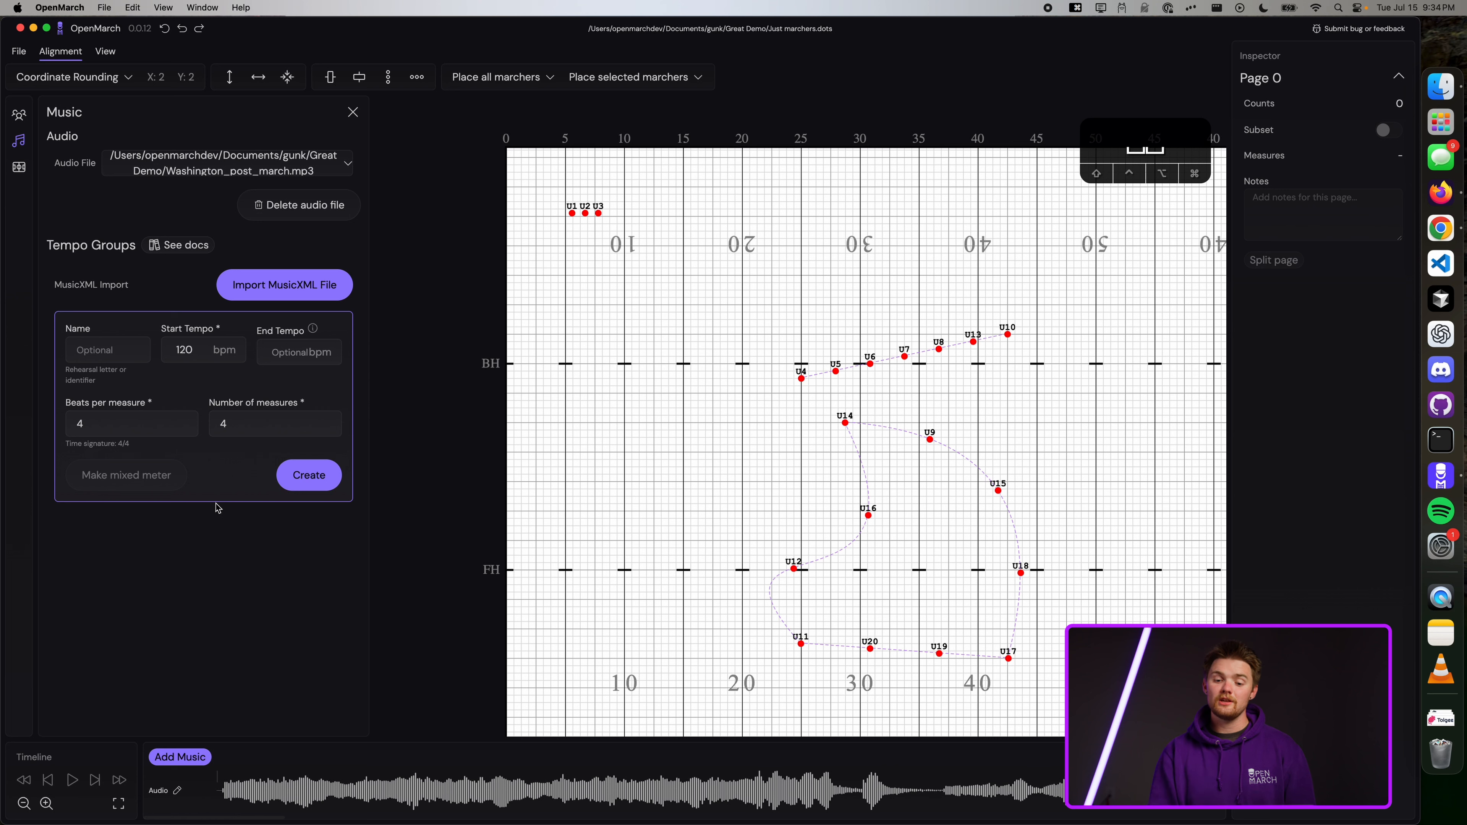
# Step: Set the start tempo of the new tempo group to 132 bpm
pyautogui.click(97, 350)
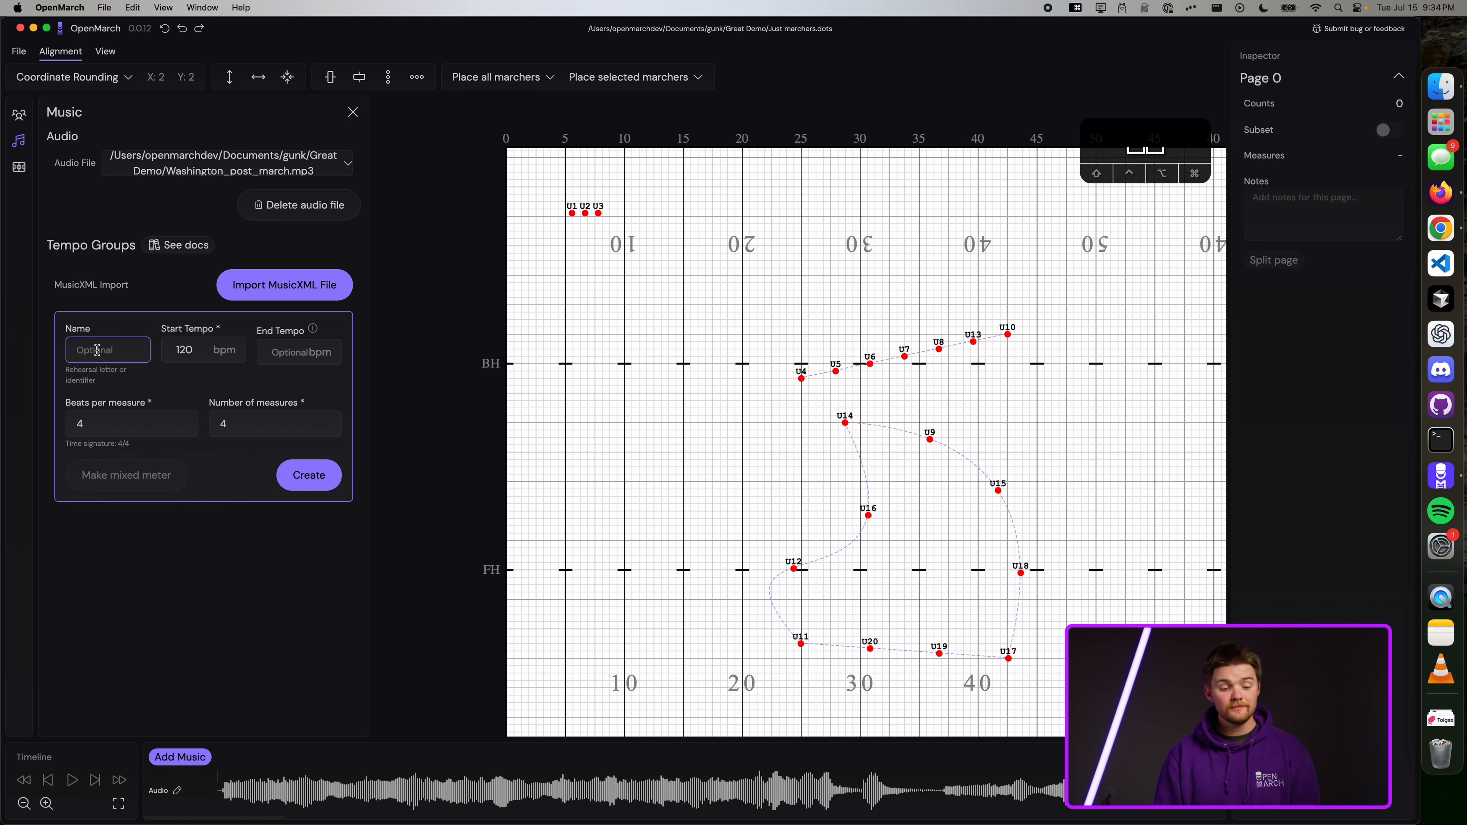
pyautogui.click(181, 358)
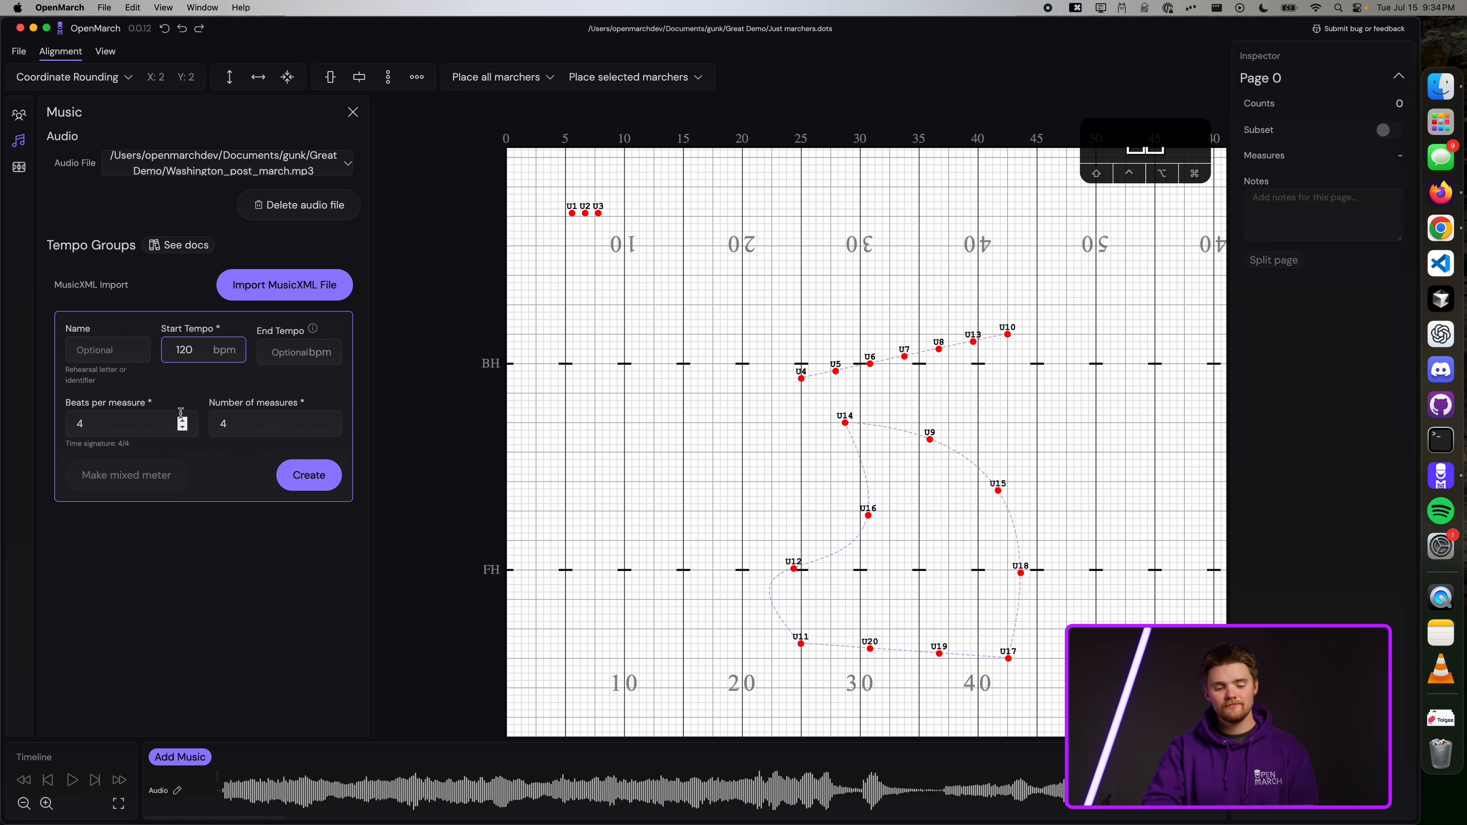
pyautogui.click(262, 354)
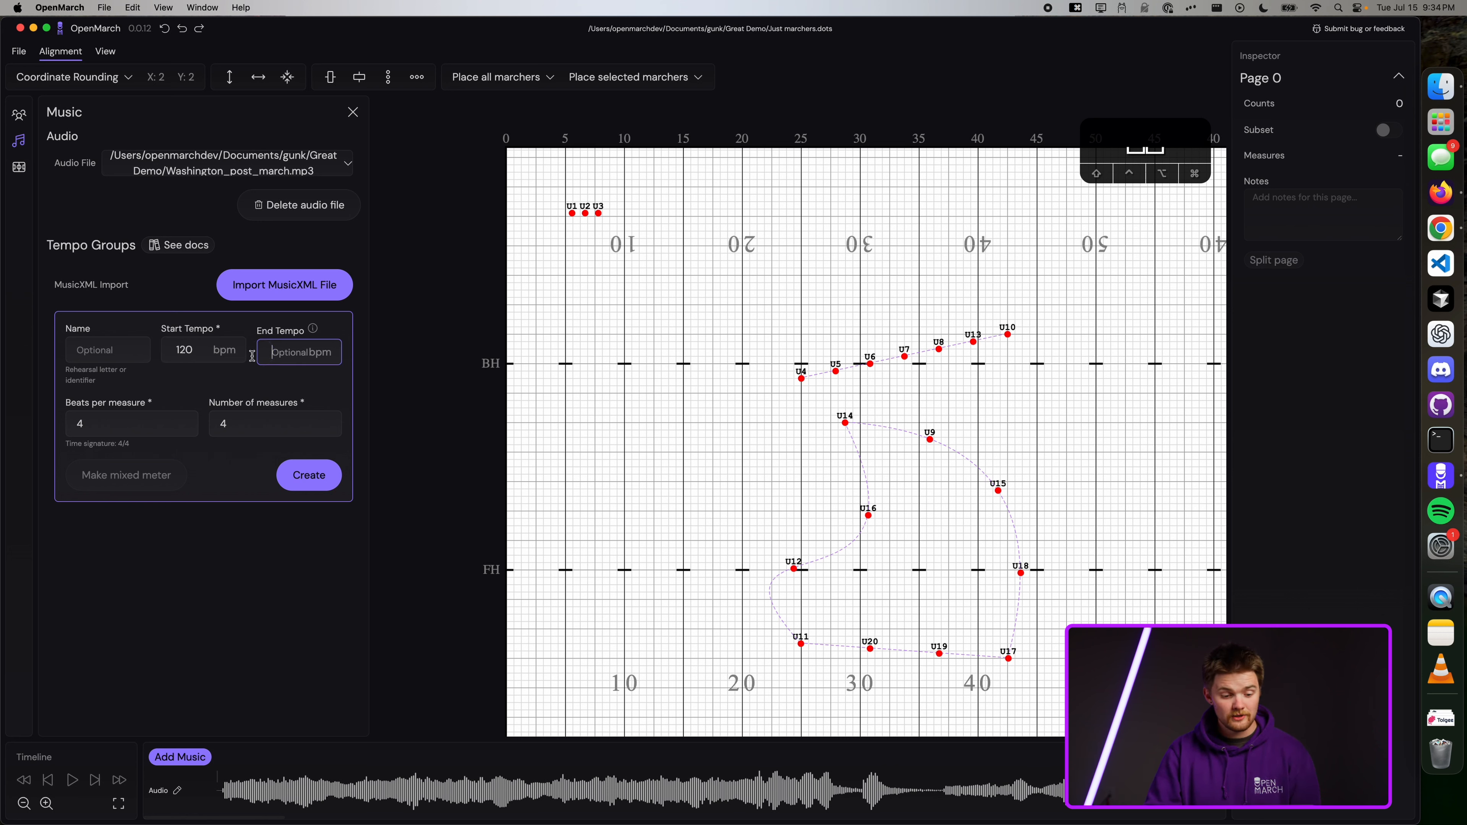
pyautogui.click(150, 417)
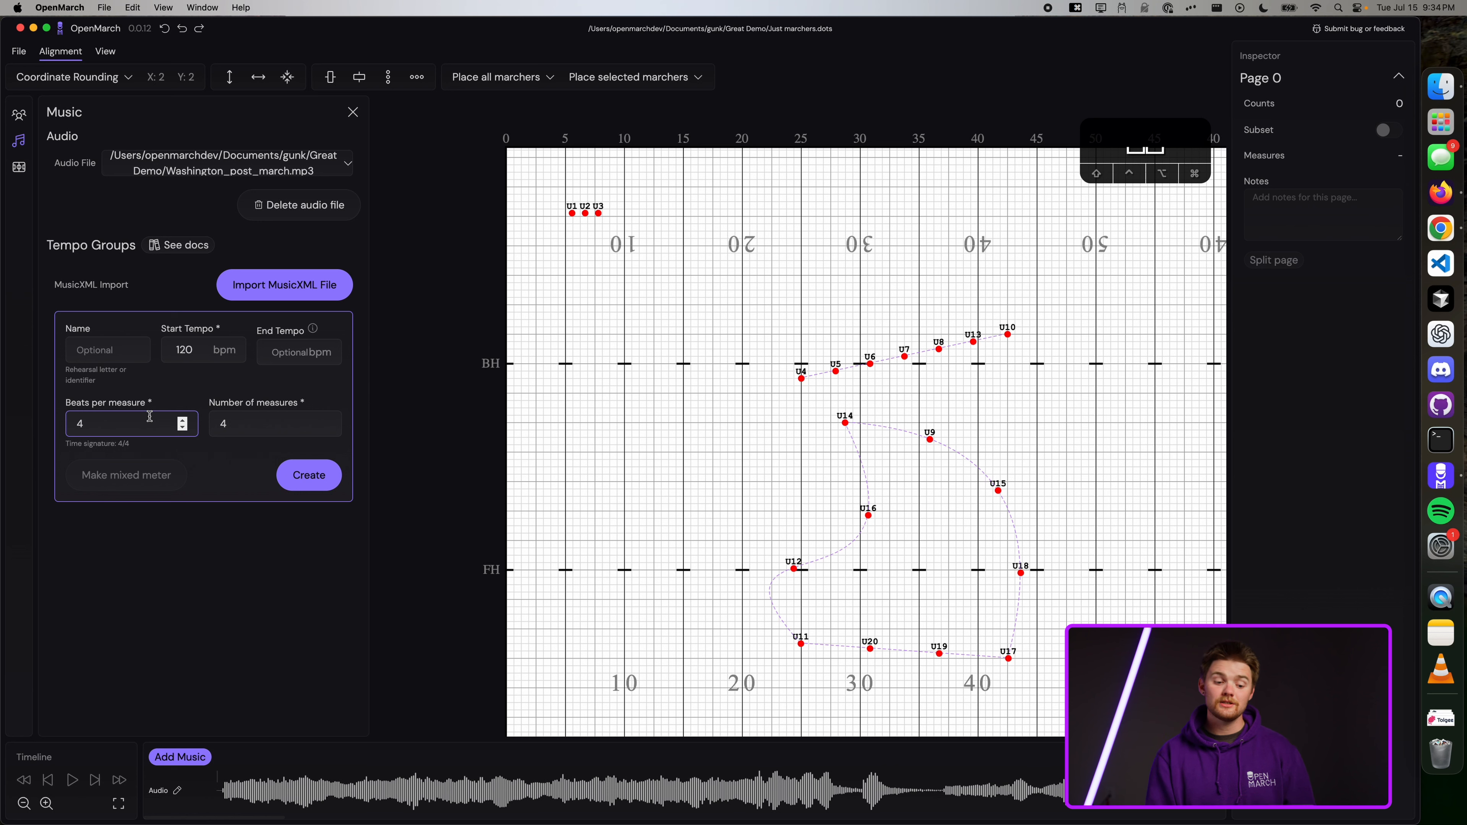
pyautogui.click(248, 424)
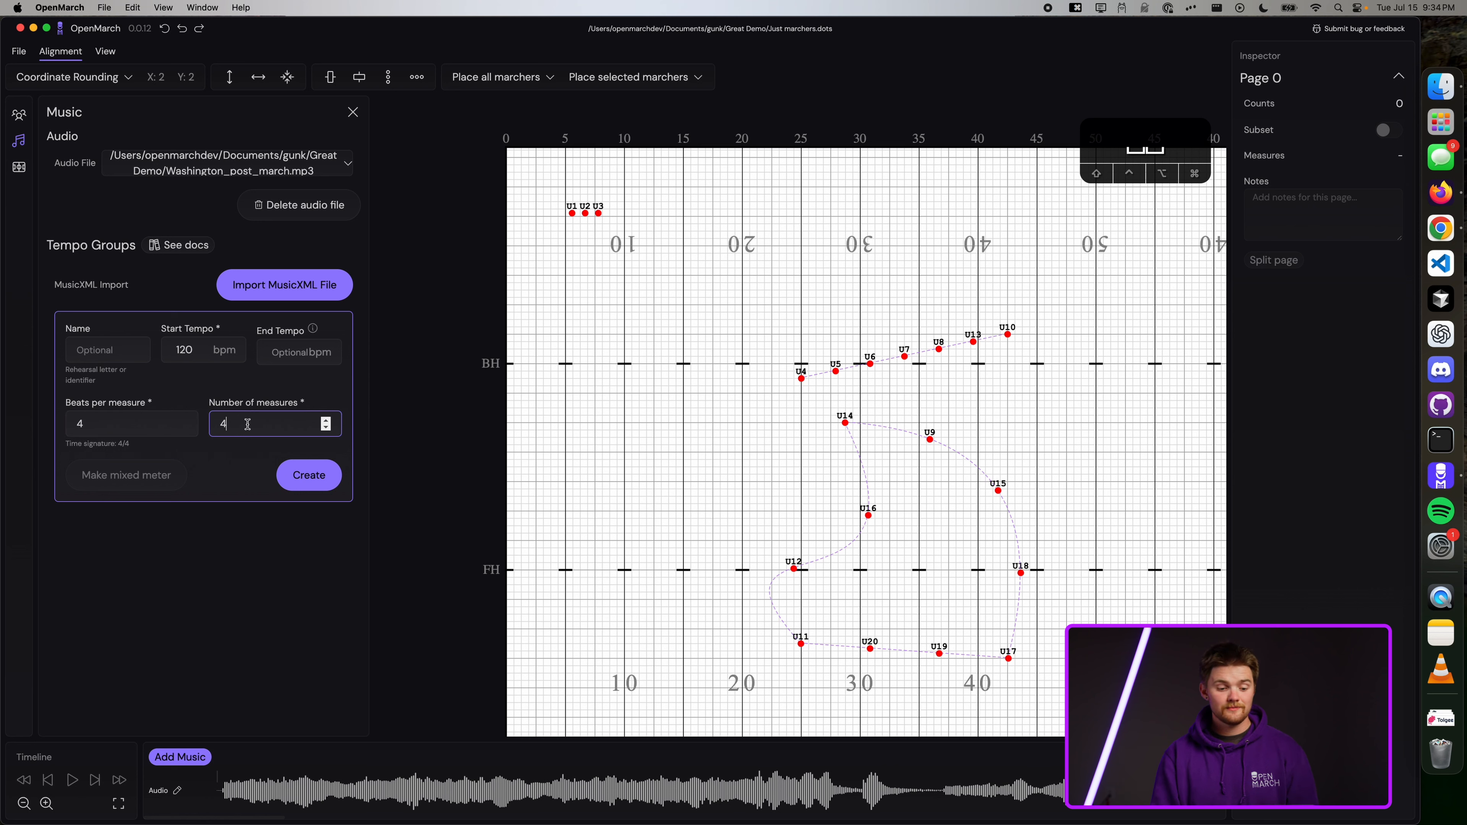
pyautogui.click(202, 352)
pyautogui.press('BackSpace')
pyautogui.press('BackSpace')
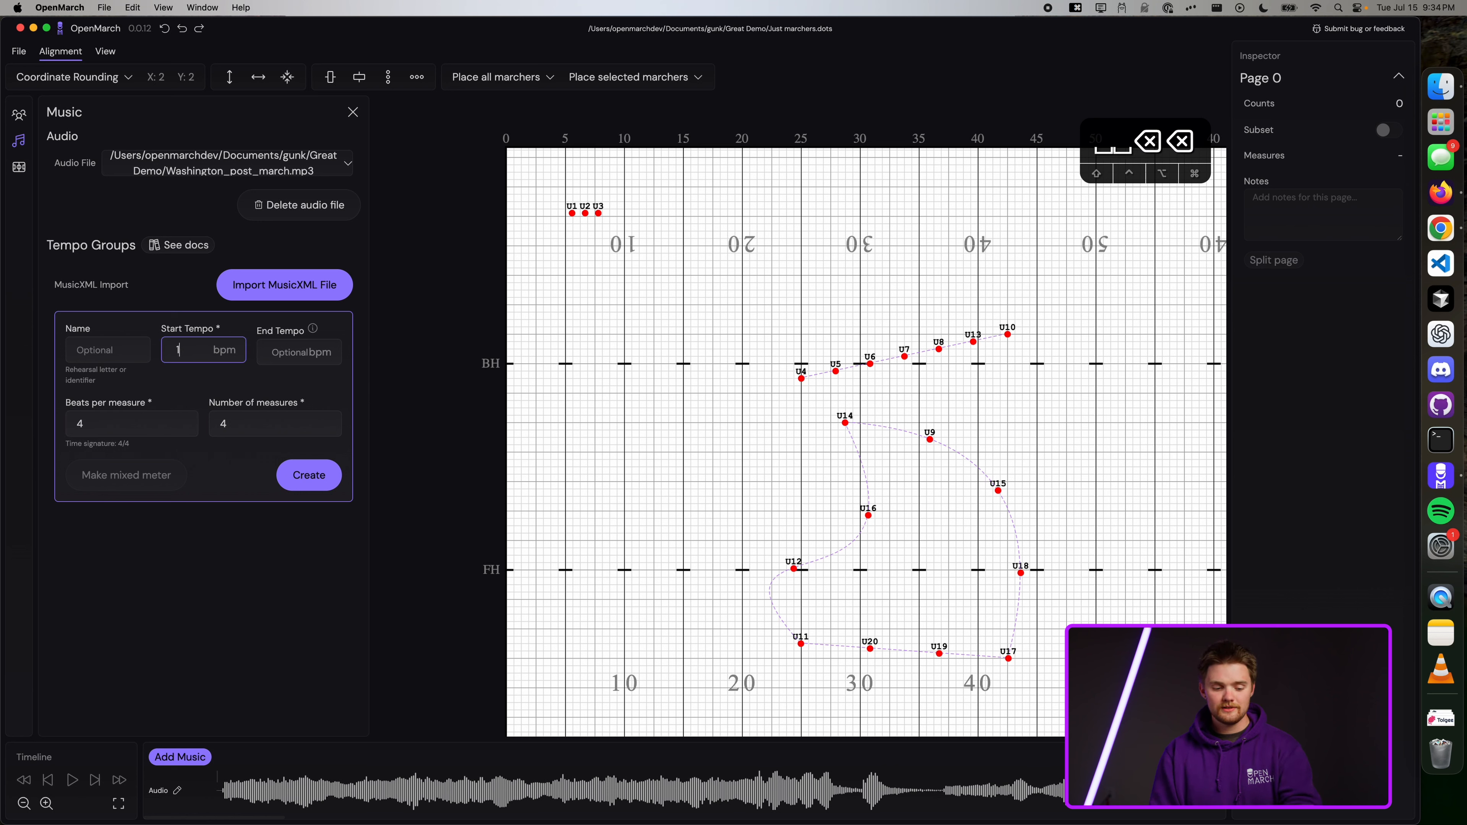
pyautogui.write('32')
pyautogui.click(165, 526)
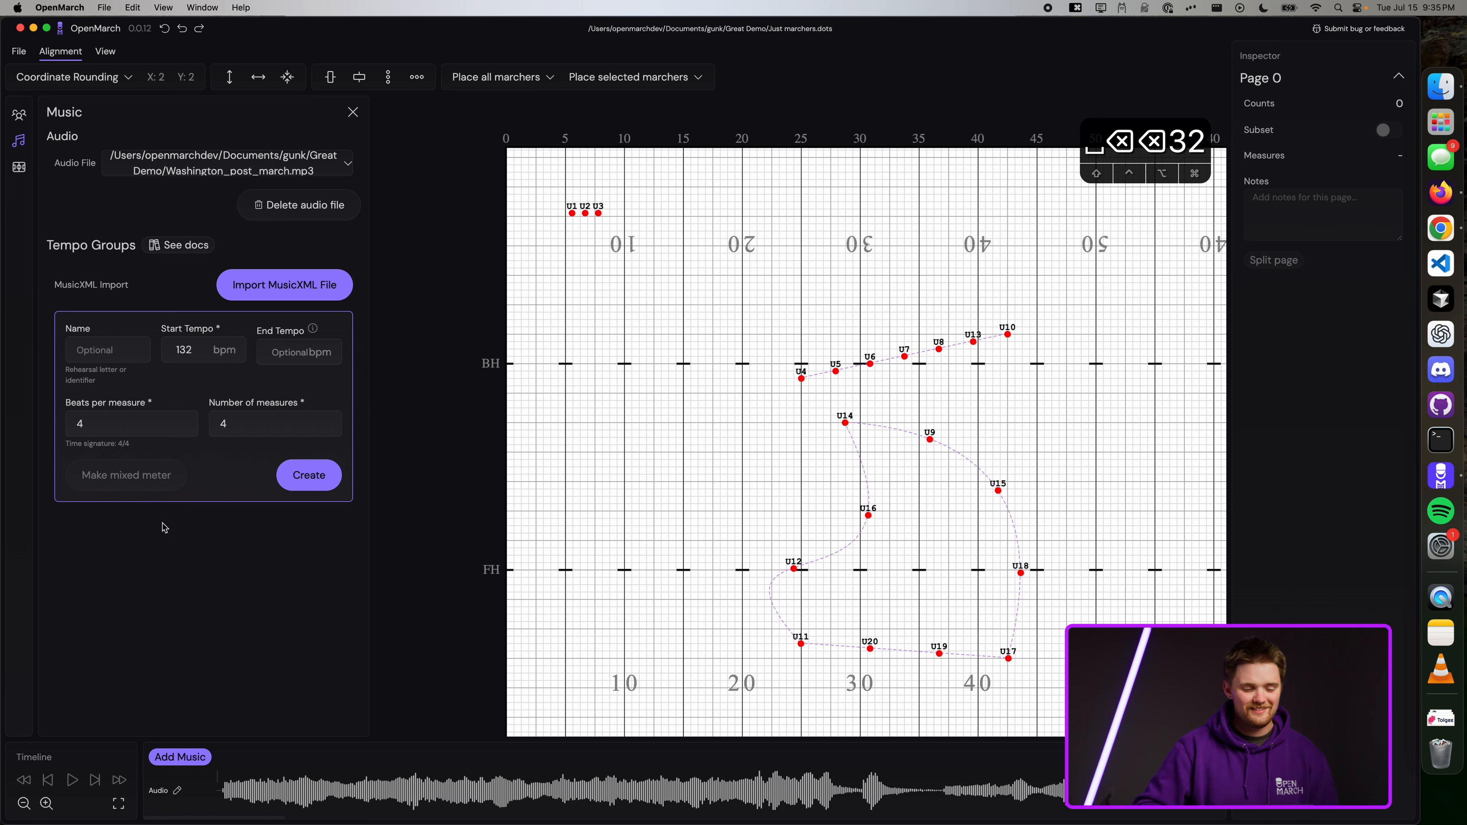
# Step: Create the tempo group with 2 beats per measure and 8 measures
pyautogui.click(137, 428)
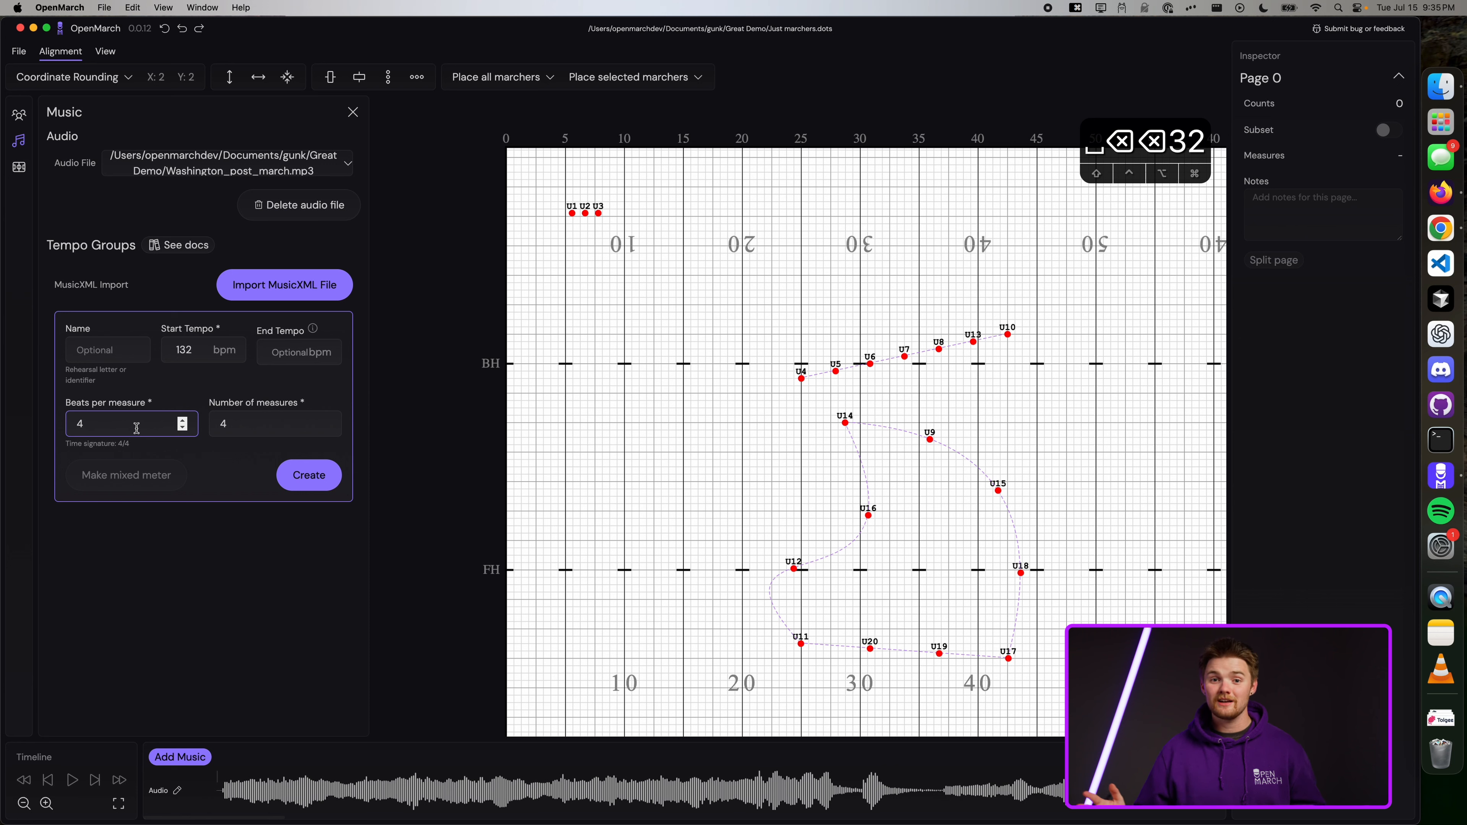
pyautogui.press('BackSpace')
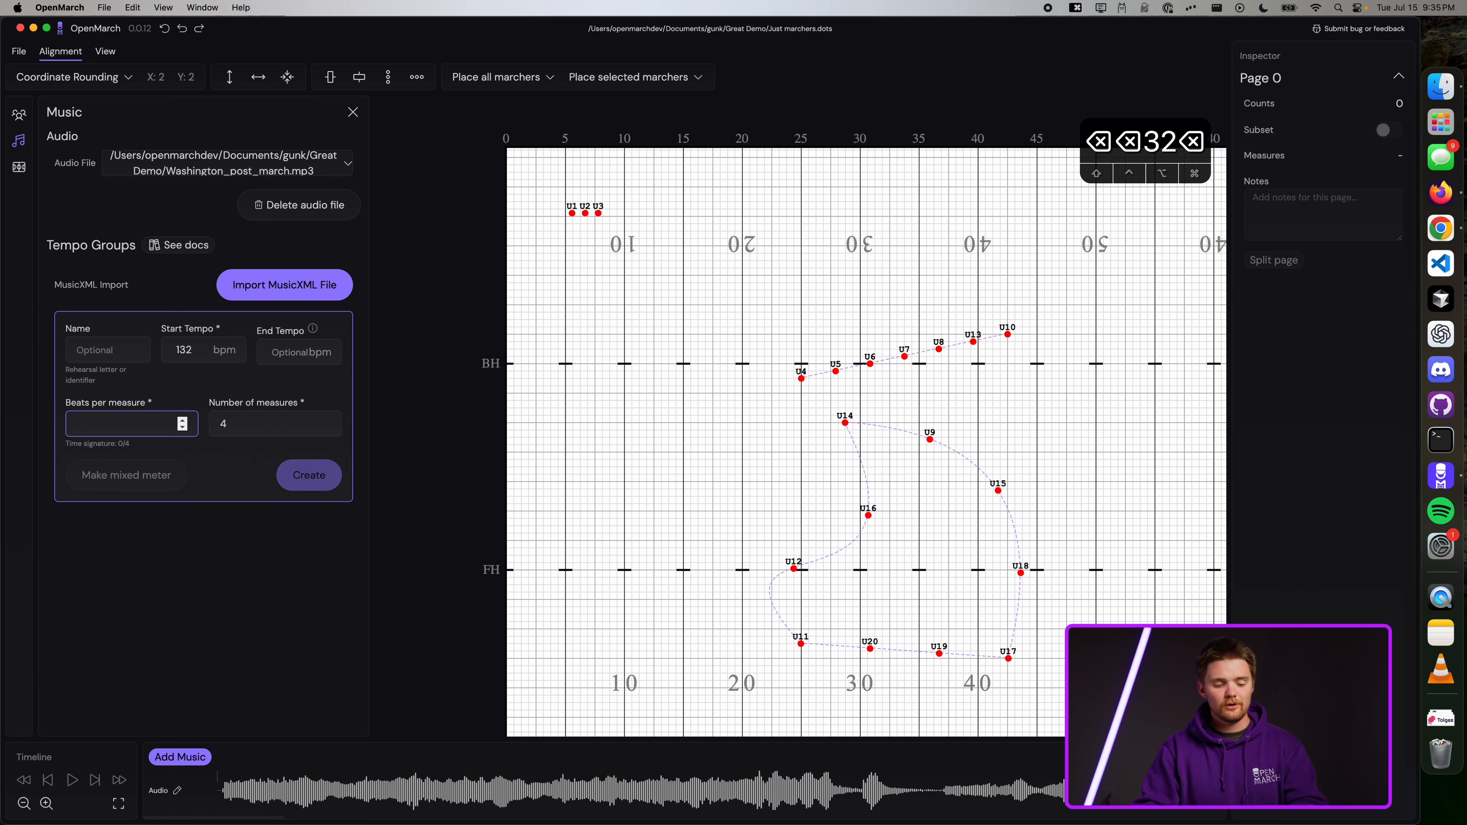
pyautogui.write('2')
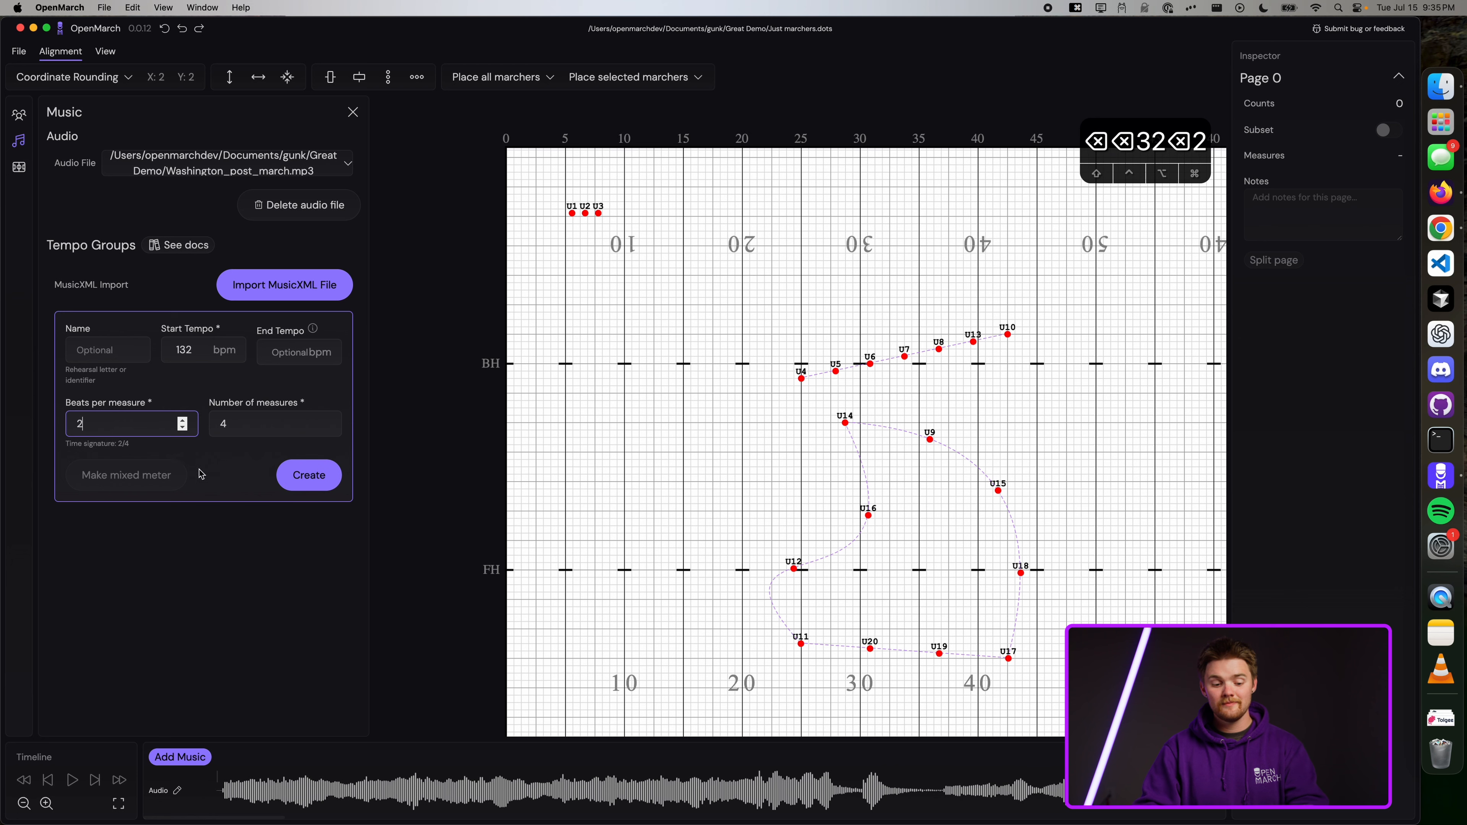
pyautogui.click(245, 424)
pyautogui.press('BackSpace')
pyautogui.write('8')
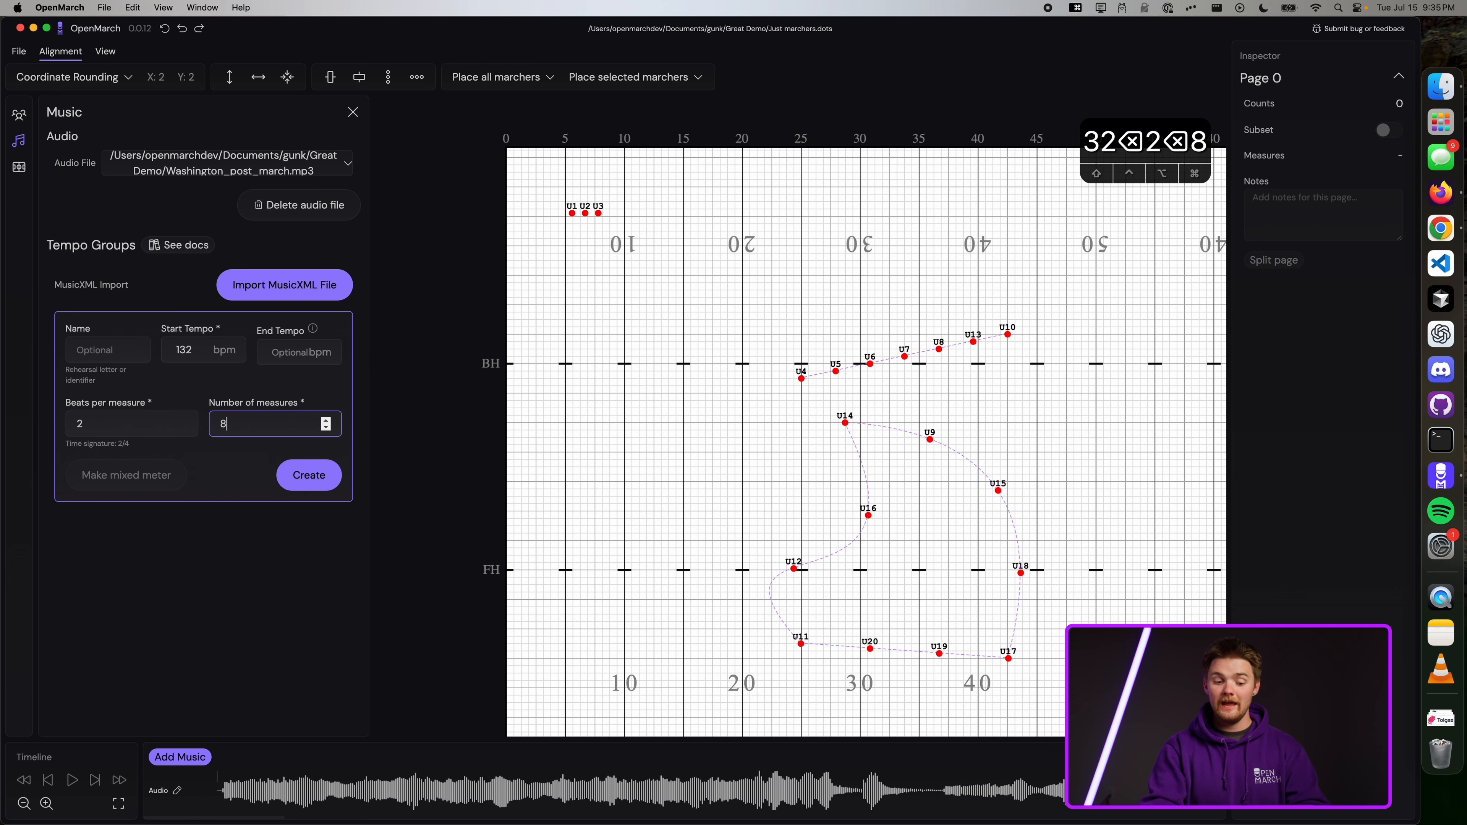
pyautogui.click(199, 597)
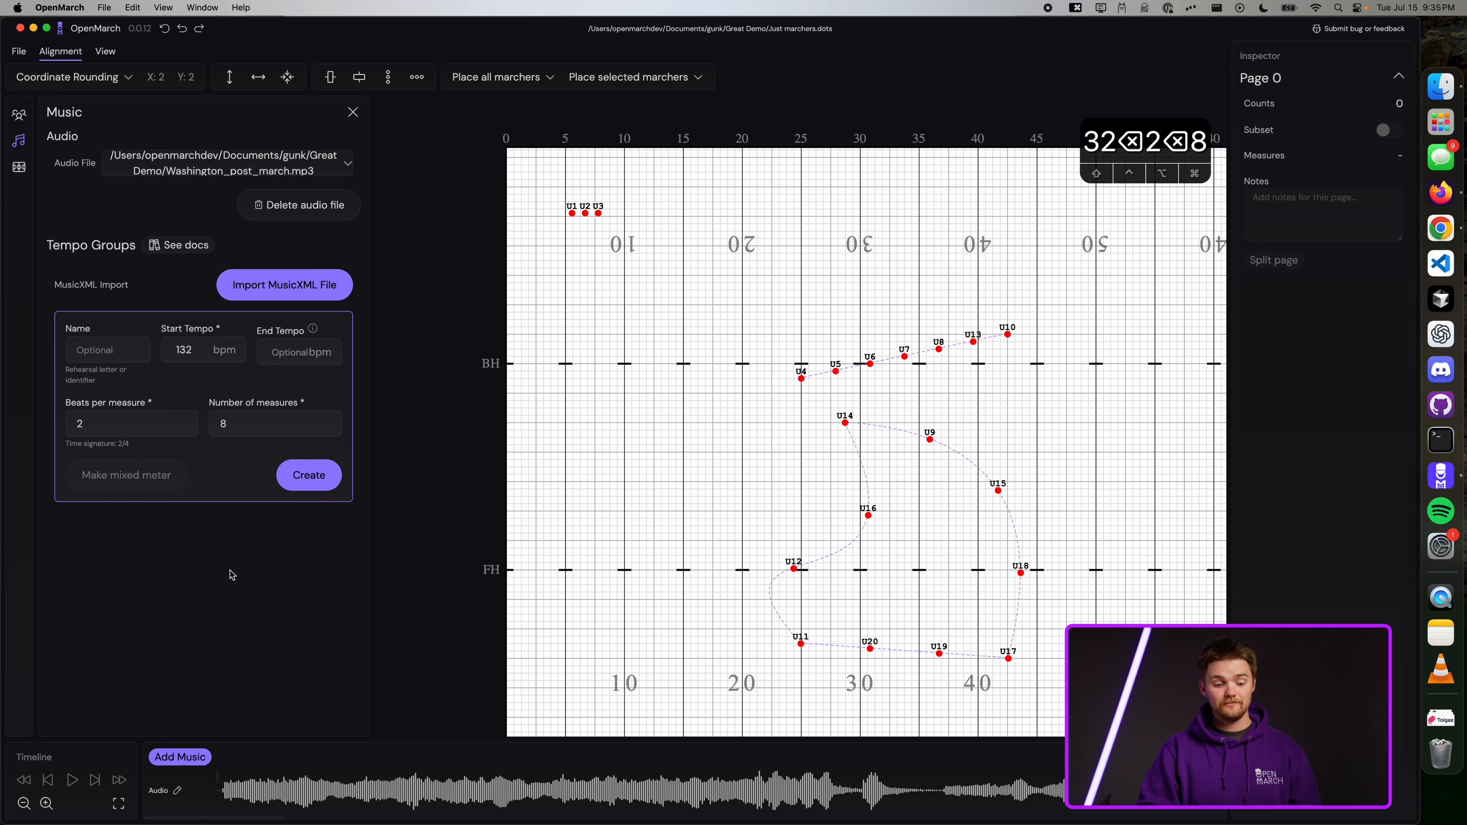
pyautogui.click(315, 486)
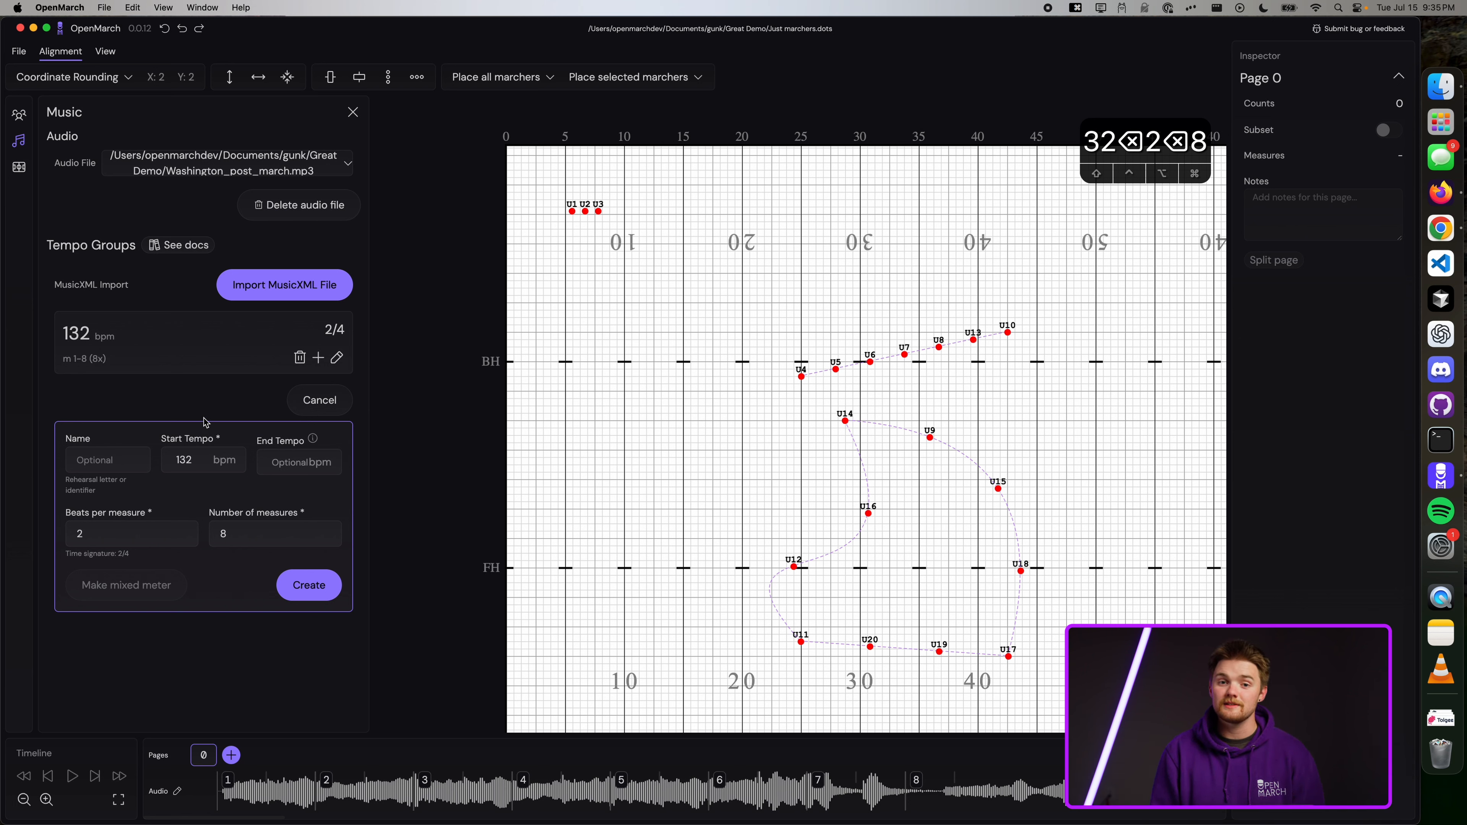
# Step: Open the first tempo group for editing, examine its name and tempo fields, and save it
pyautogui.click(336, 358)
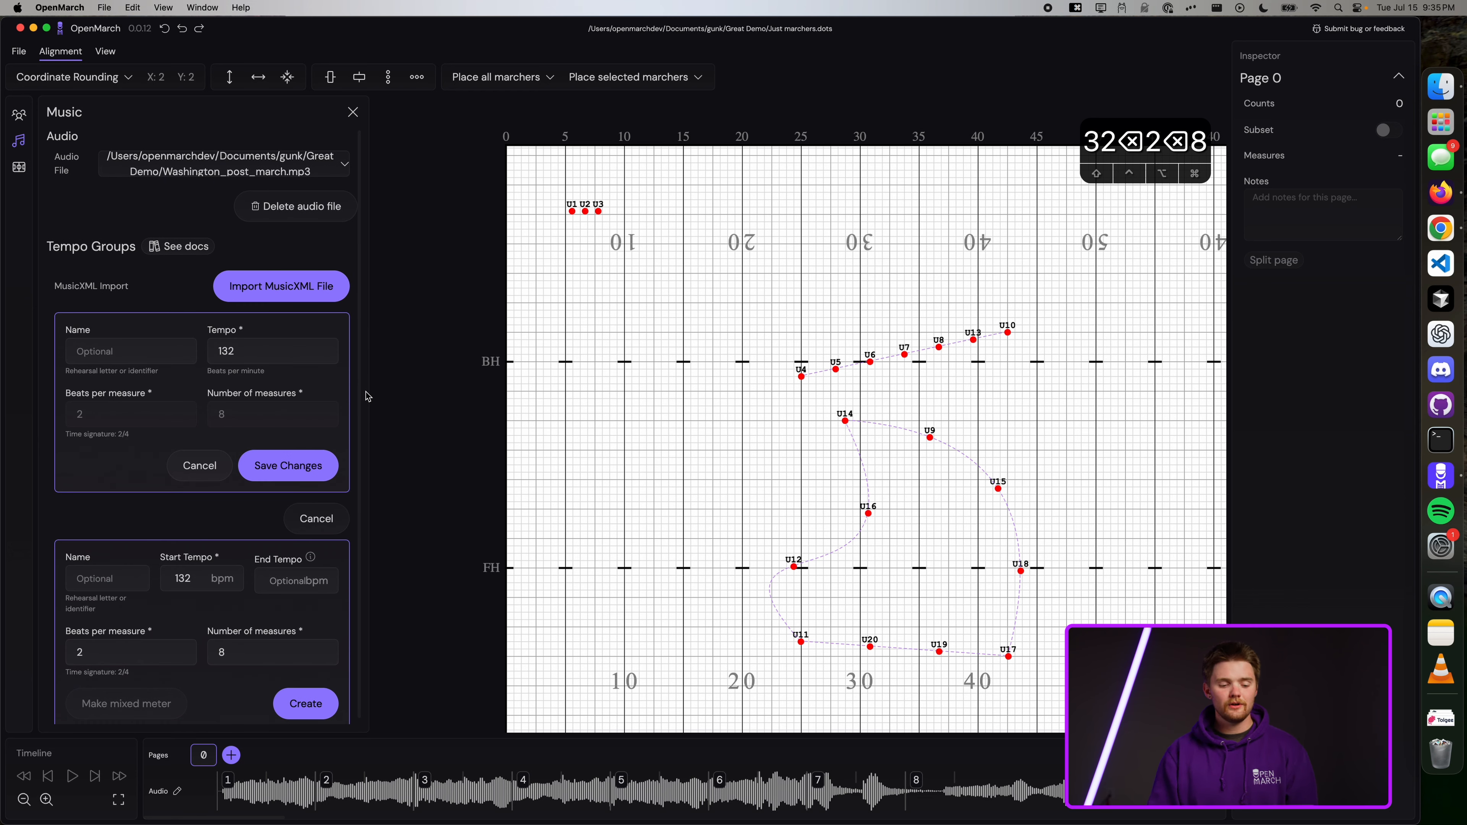
pyautogui.click(82, 346)
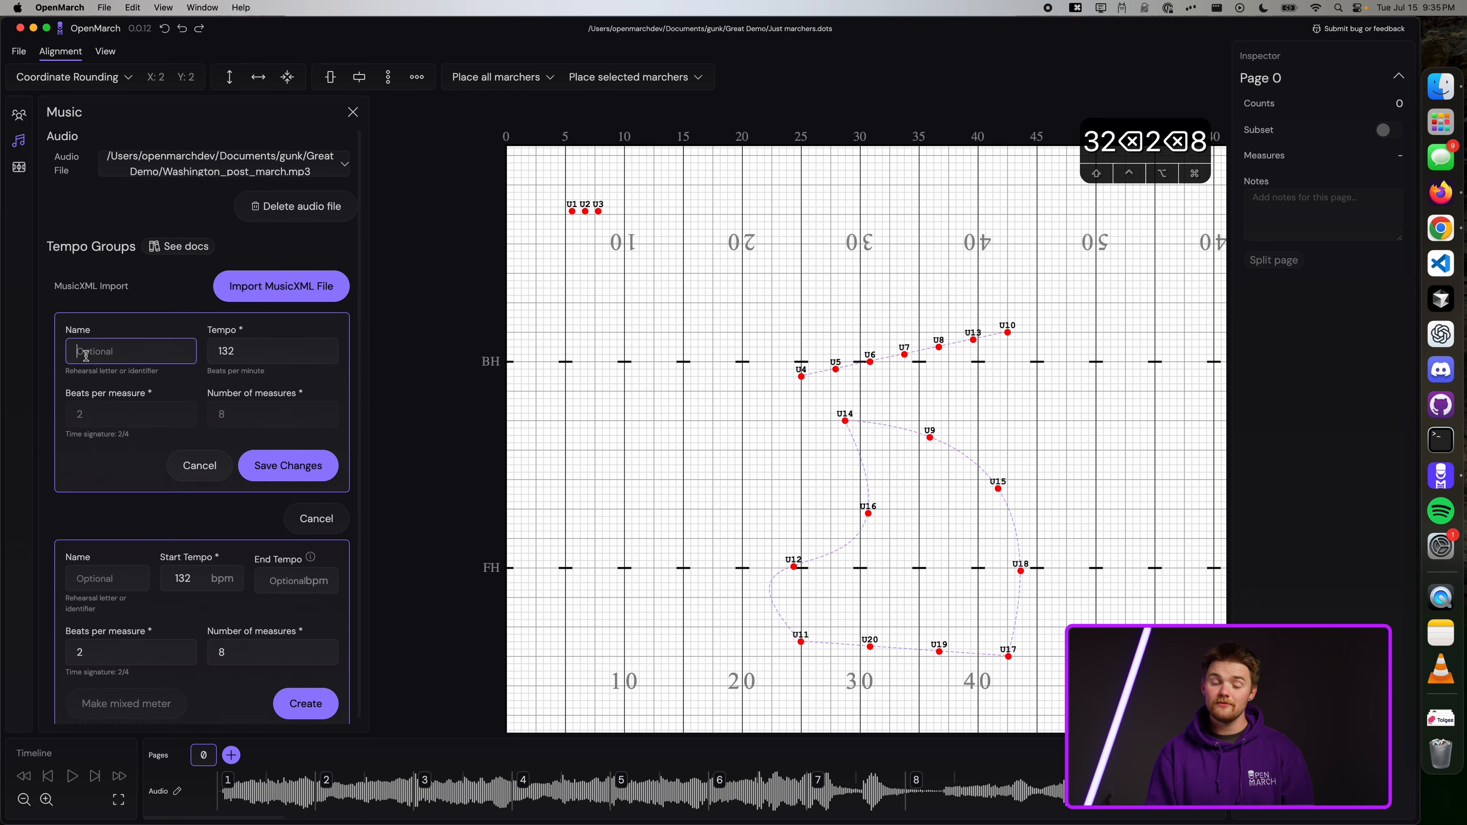
pyautogui.click(238, 353)
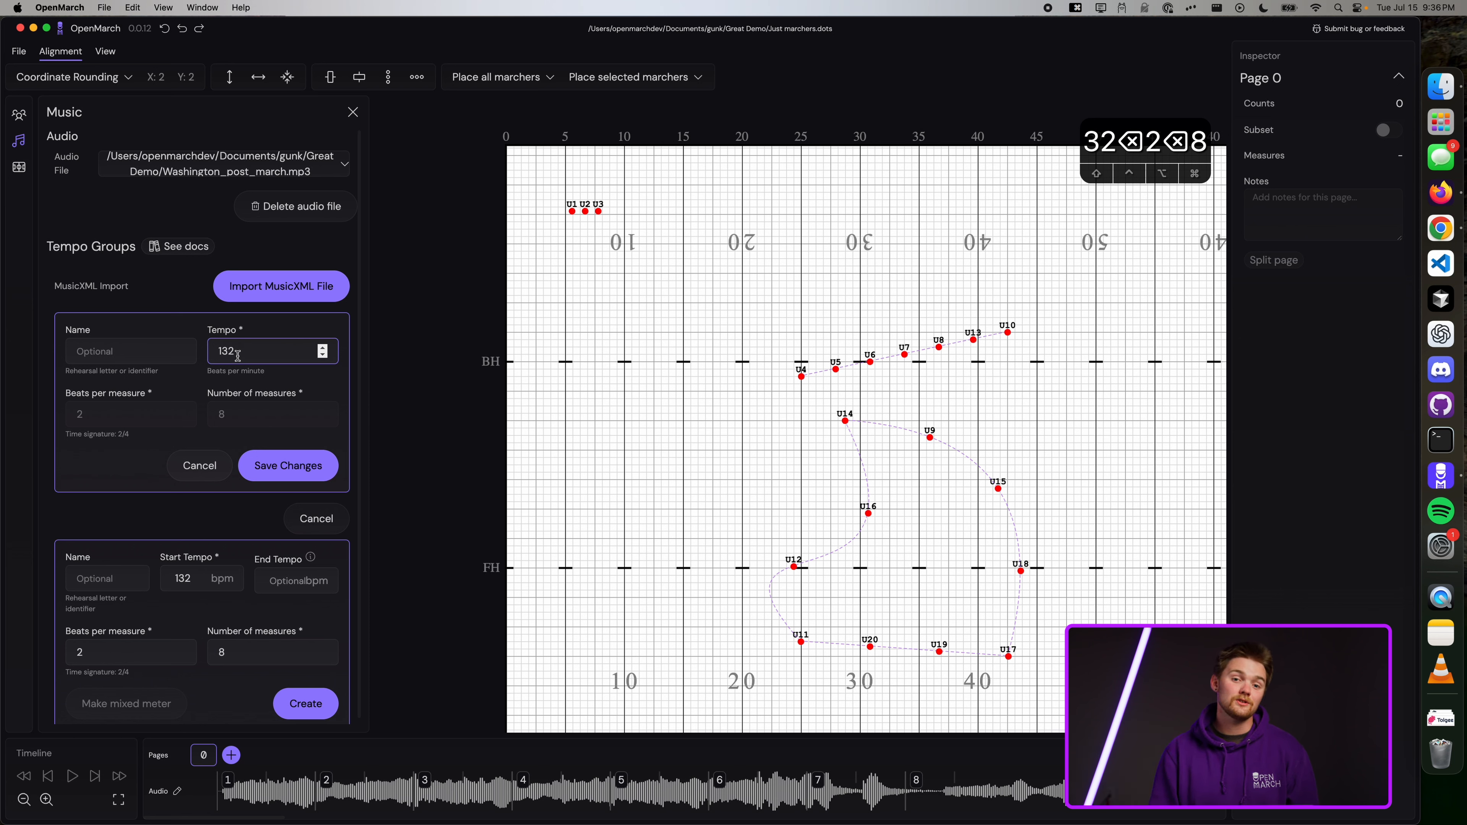
pyautogui.click(328, 467)
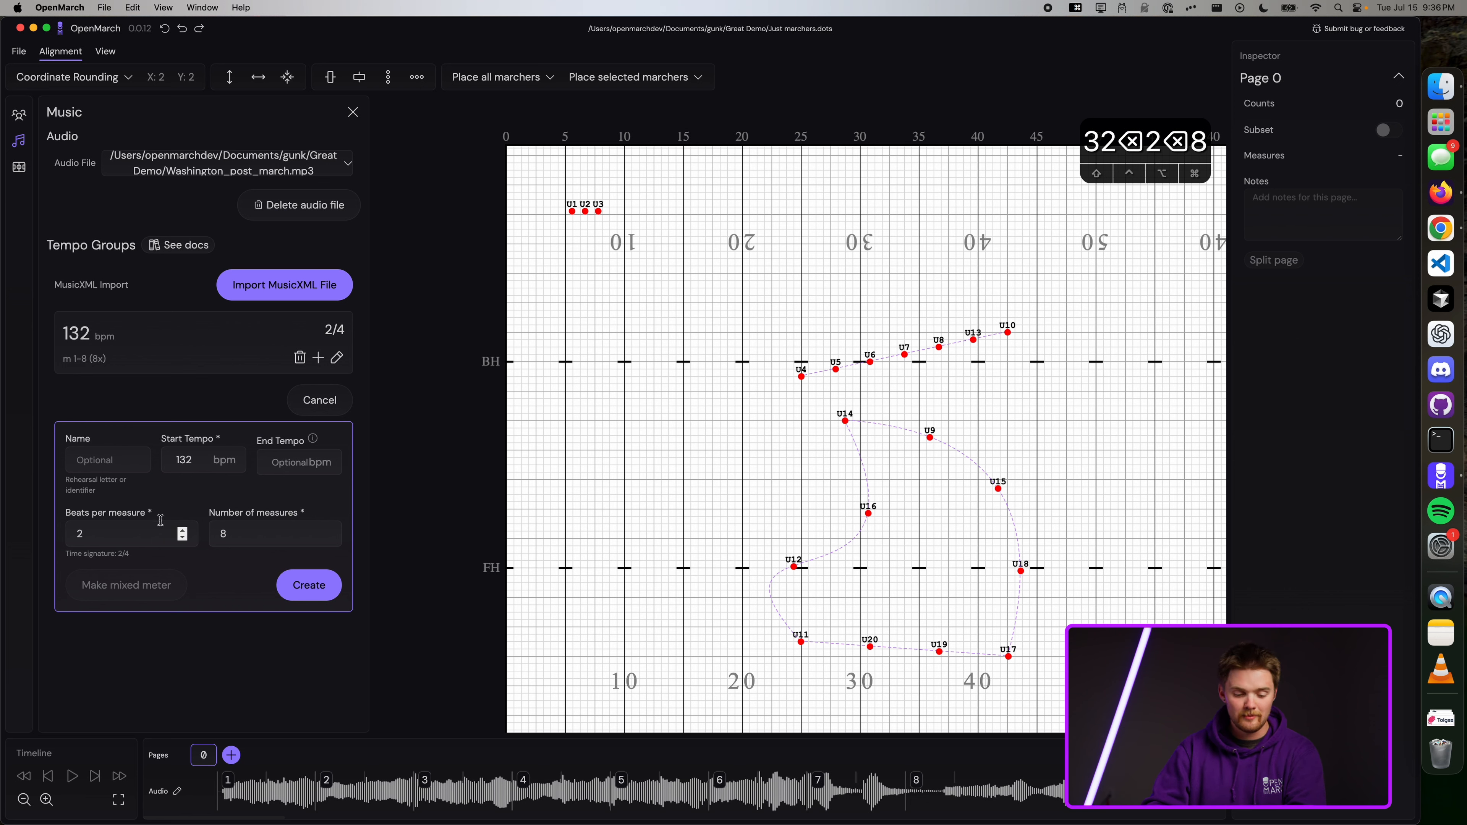
# Step: Add a second tempo group named A with 8 measures of 2/4 at 132 bpm
pyautogui.click(309, 594)
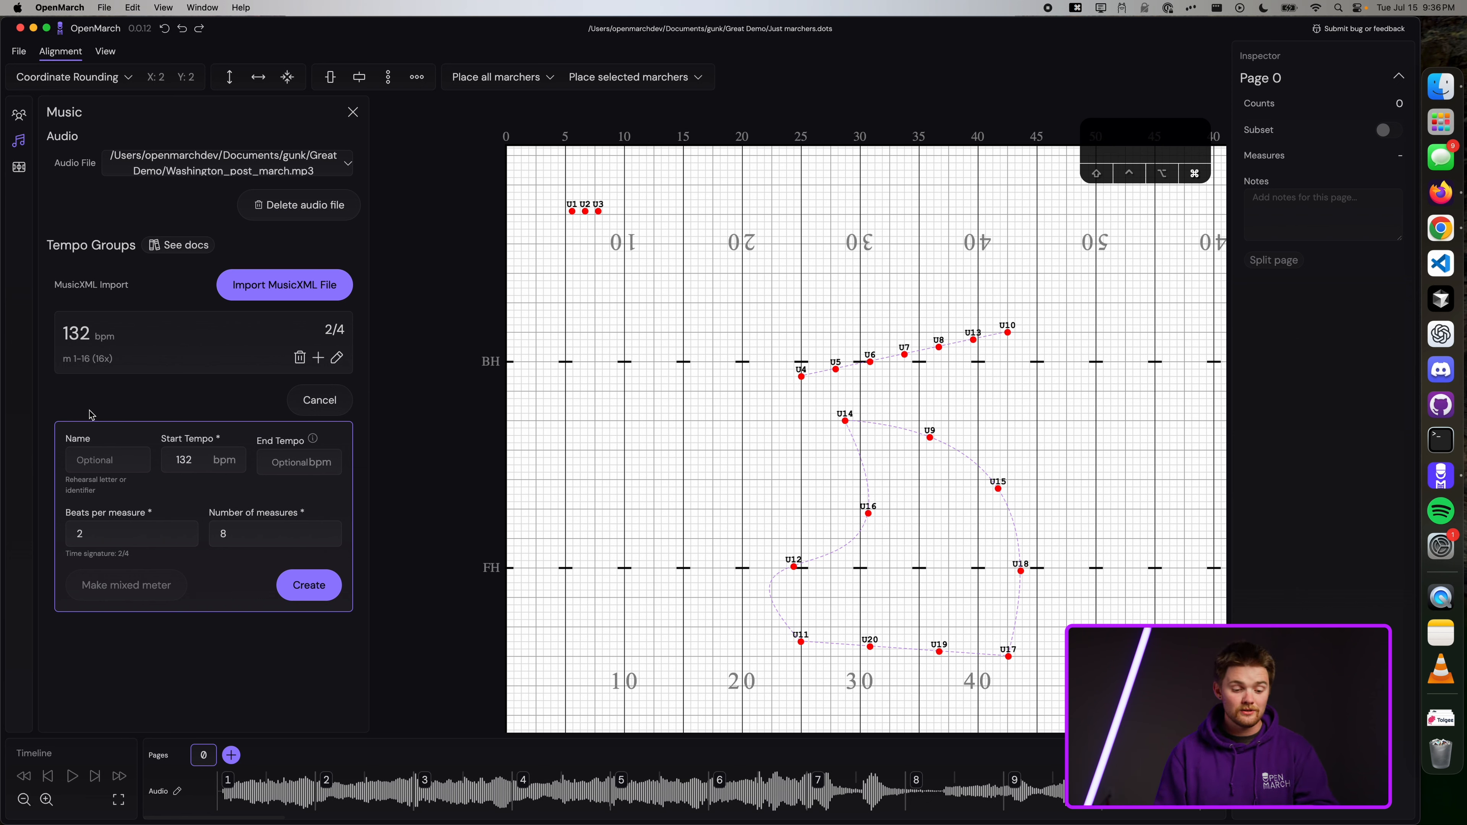
pyautogui.click(93, 462)
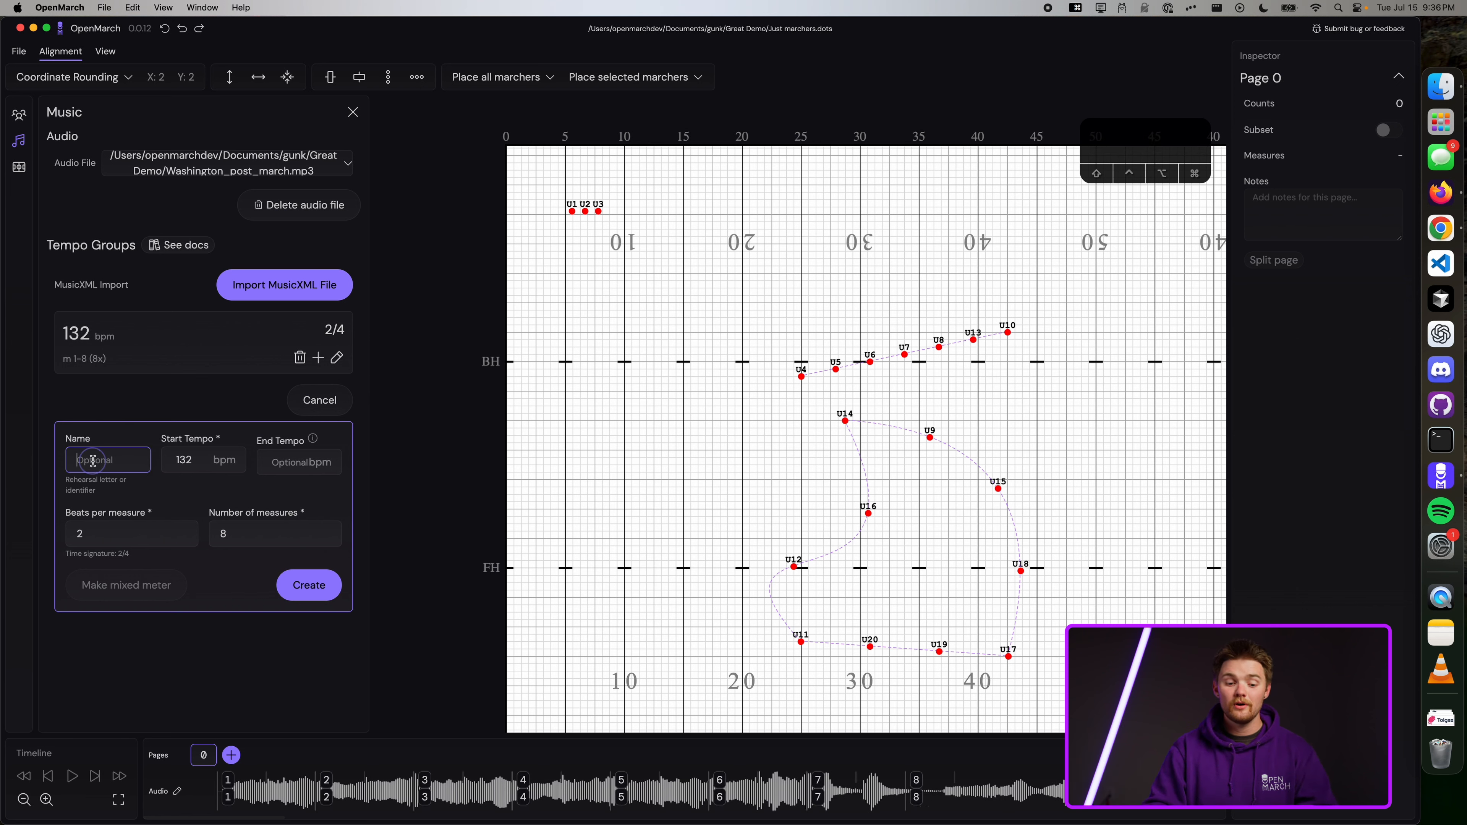
pyautogui.write('A')
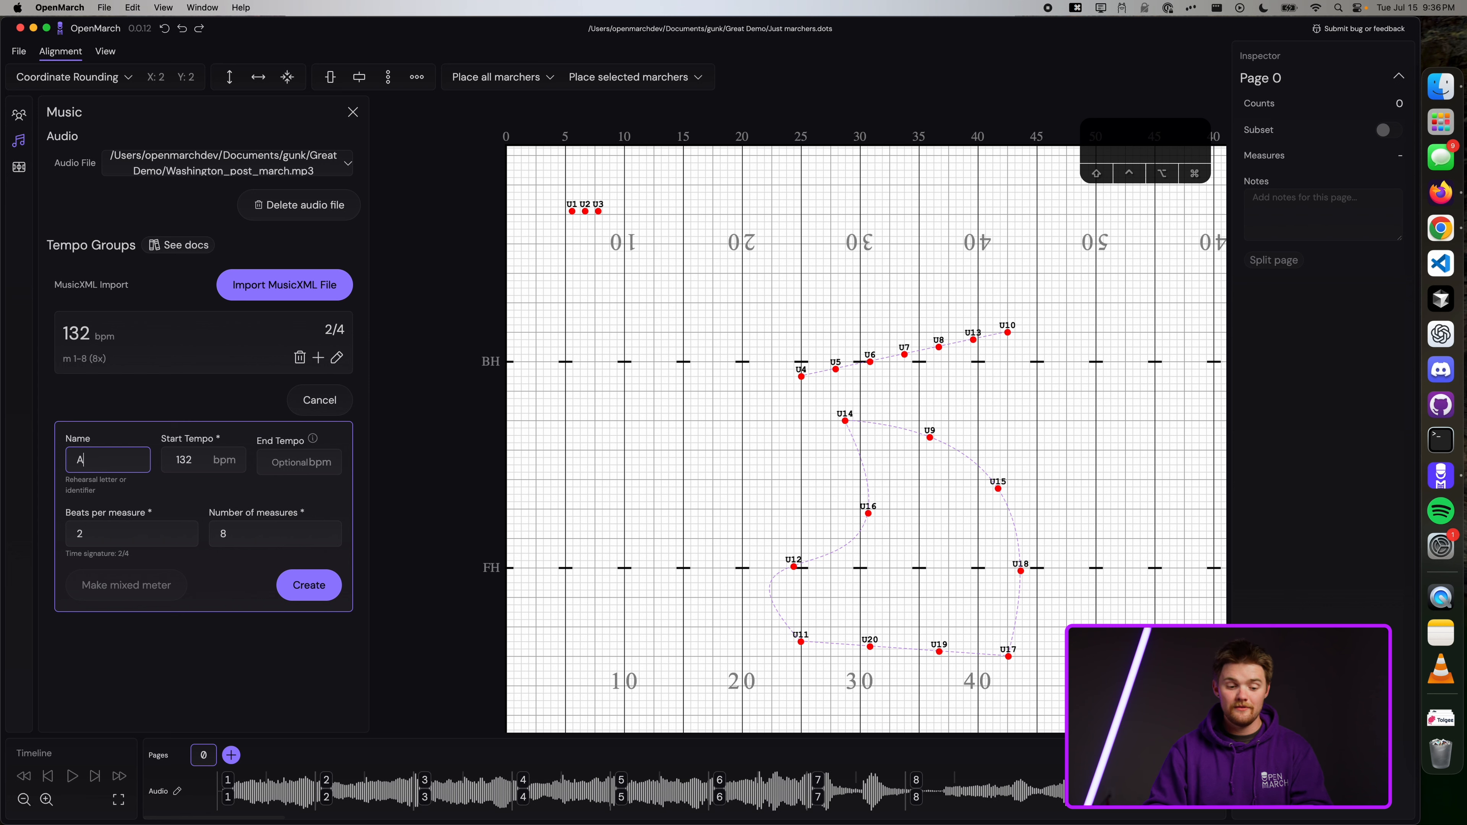
pyautogui.click(309, 585)
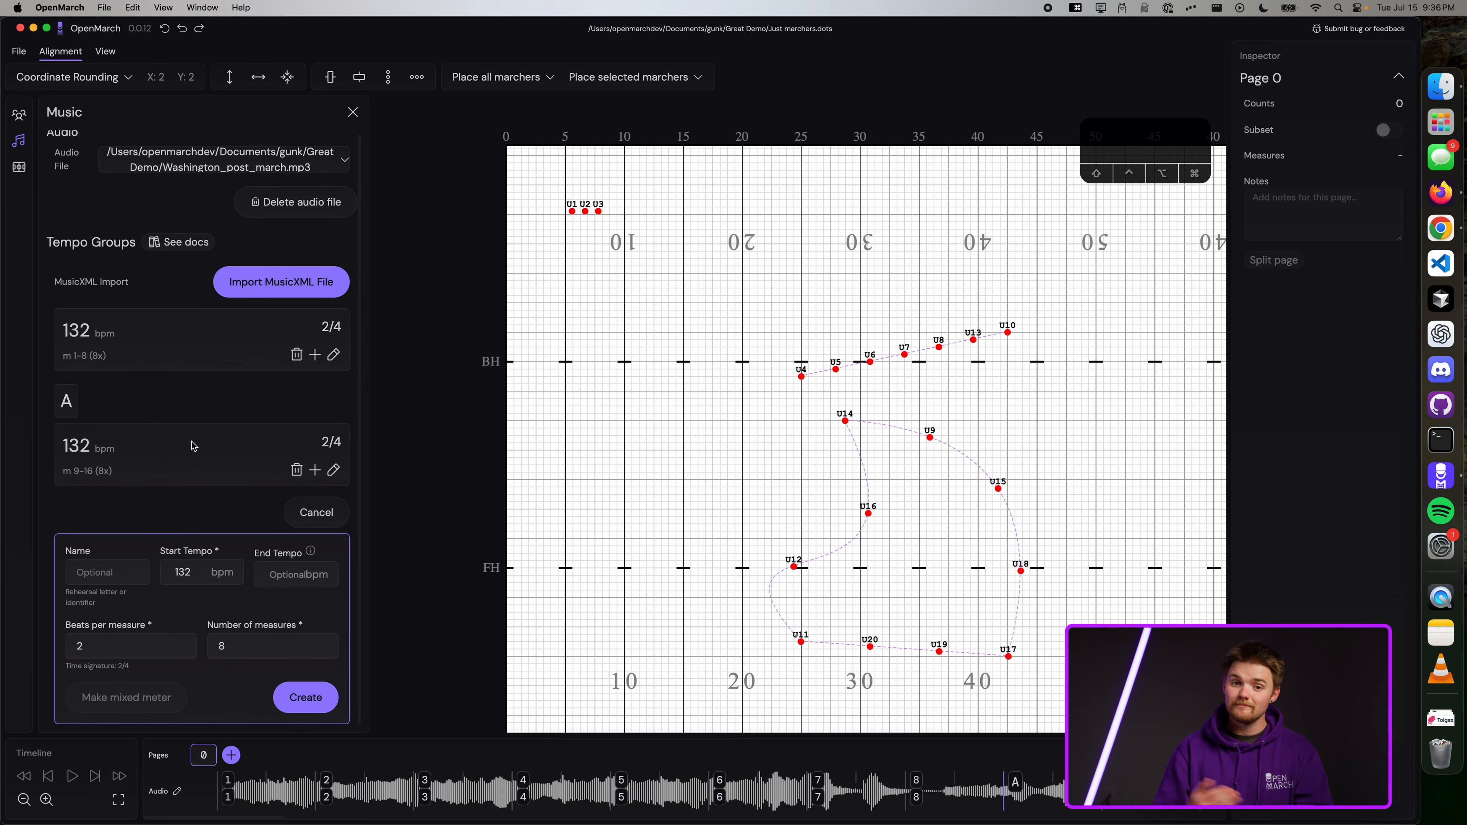
# Step: Add two tempo groups named B and C, each with 8 measures of 2/4 at 132 bpm
pyautogui.click(108, 574)
pyautogui.write('B')
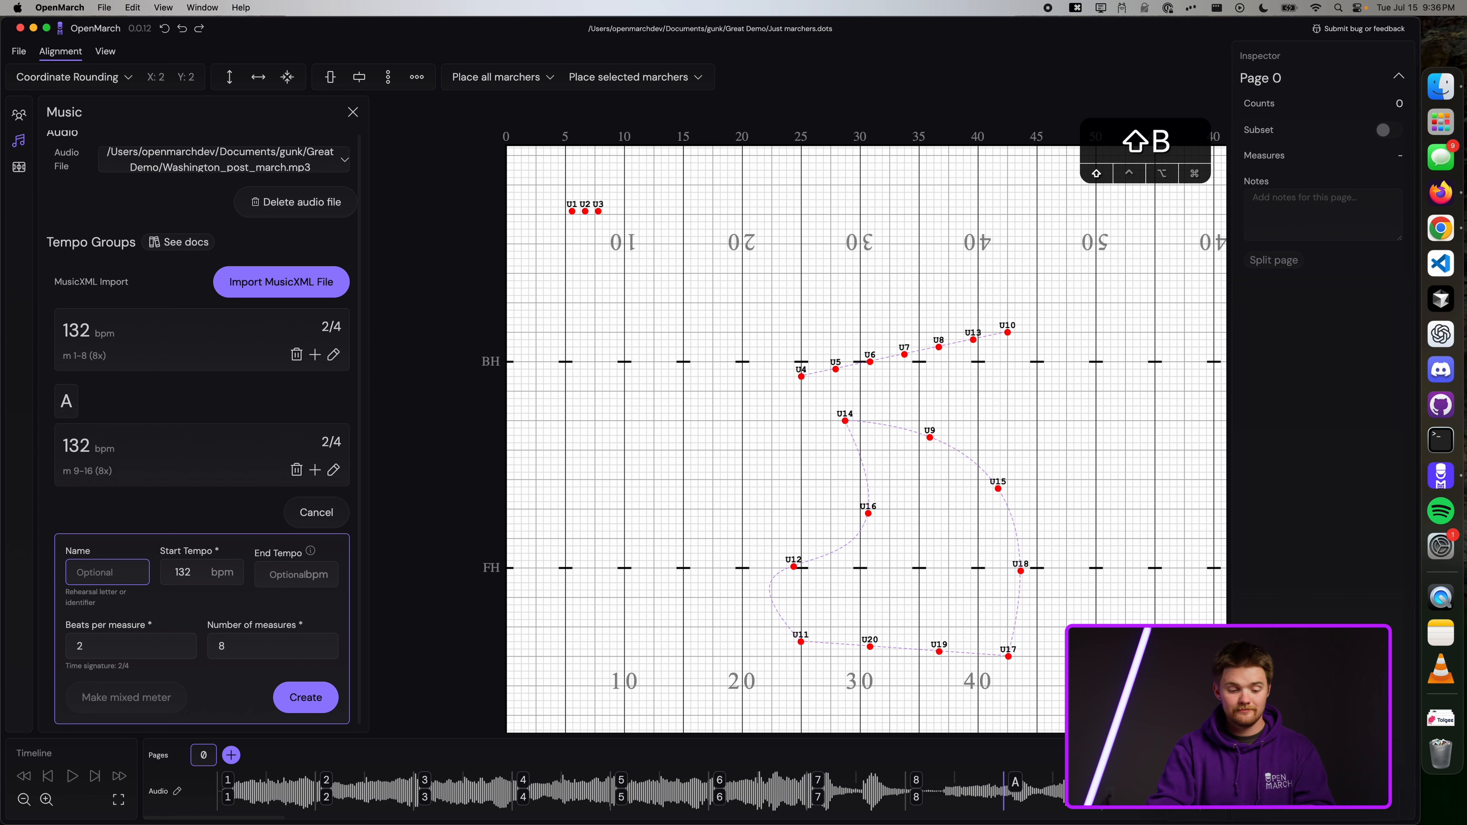
pyautogui.click(311, 699)
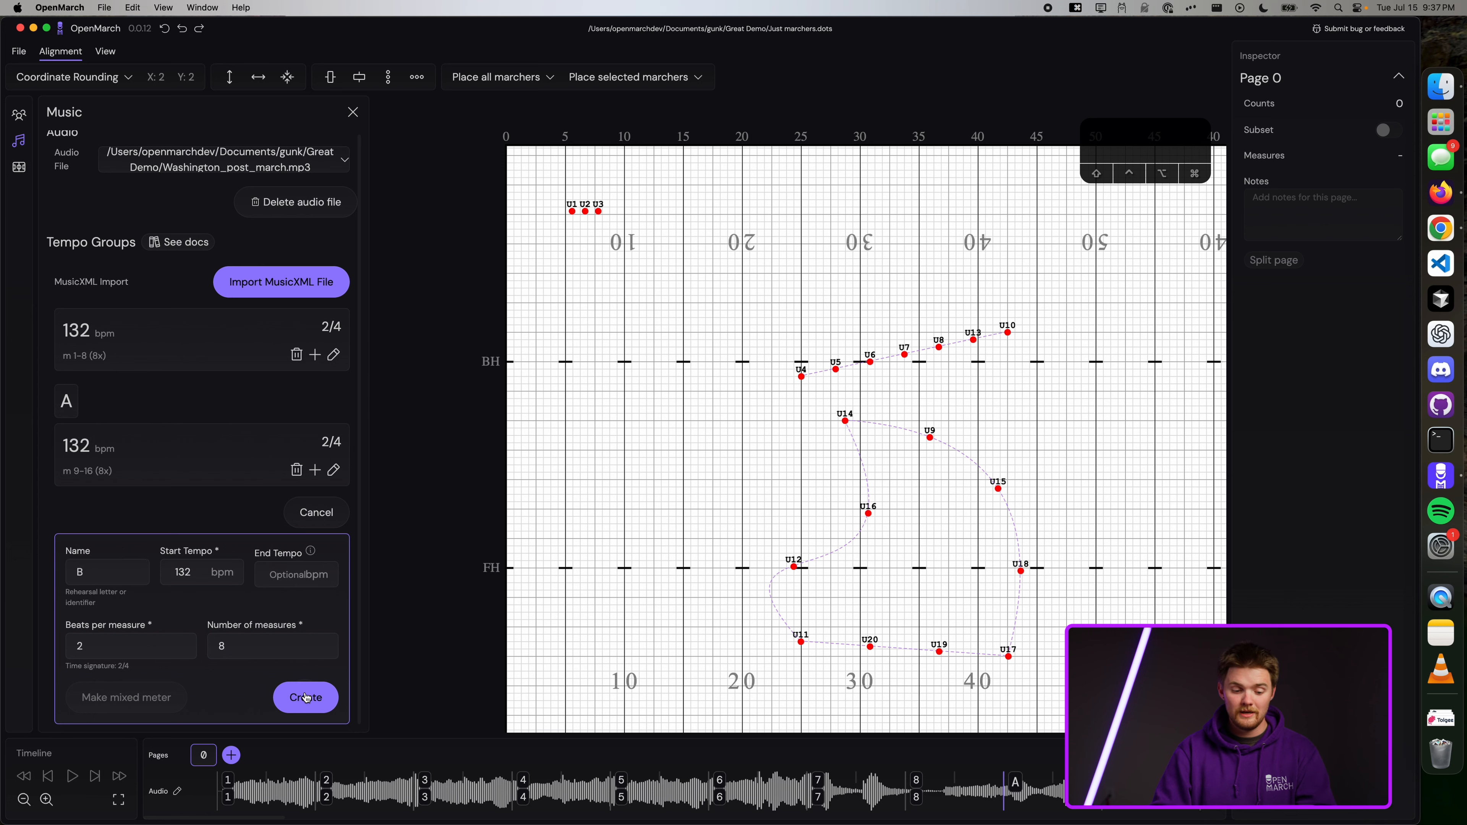
pyautogui.scroll(-4, 240, 526)
pyautogui.click(117, 572)
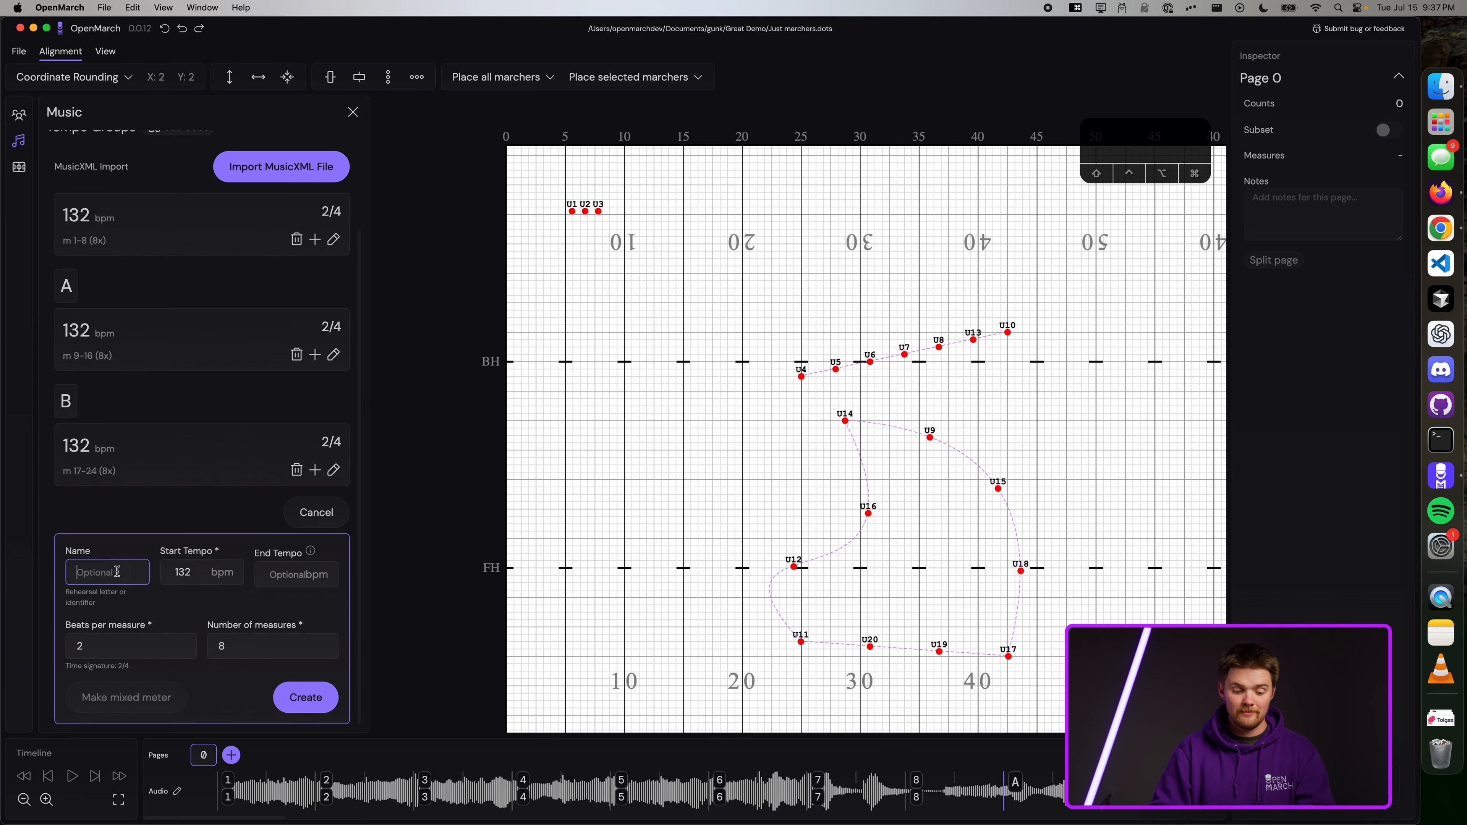
pyautogui.click(308, 696)
pyautogui.scroll(-4, 284, 480)
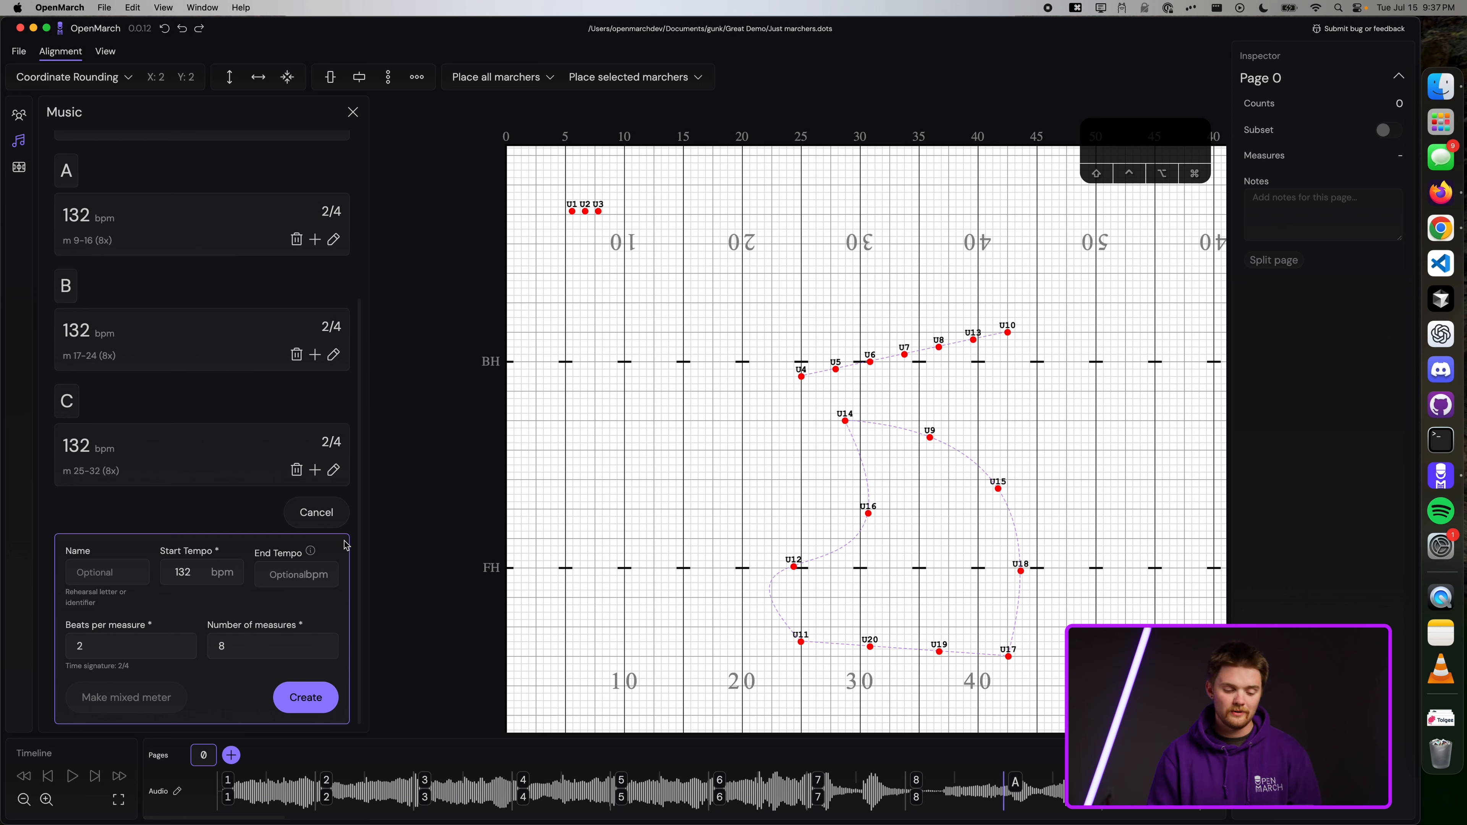
# Step: Add an unnamed tempo group that slows from 132 to 80 bpm over 2 measures of 2/4
pyautogui.click(192, 564)
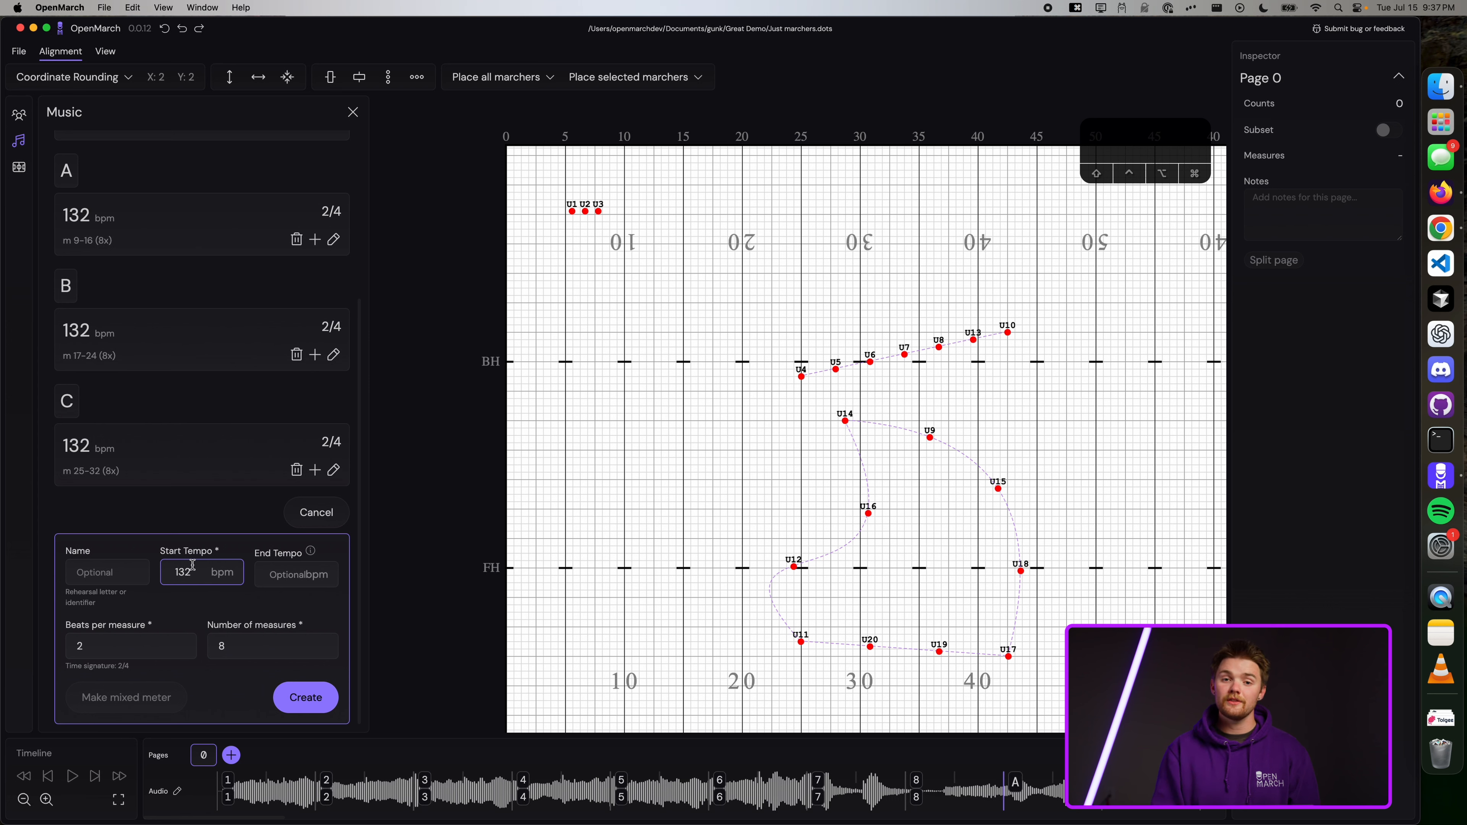
pyautogui.press('Tab')
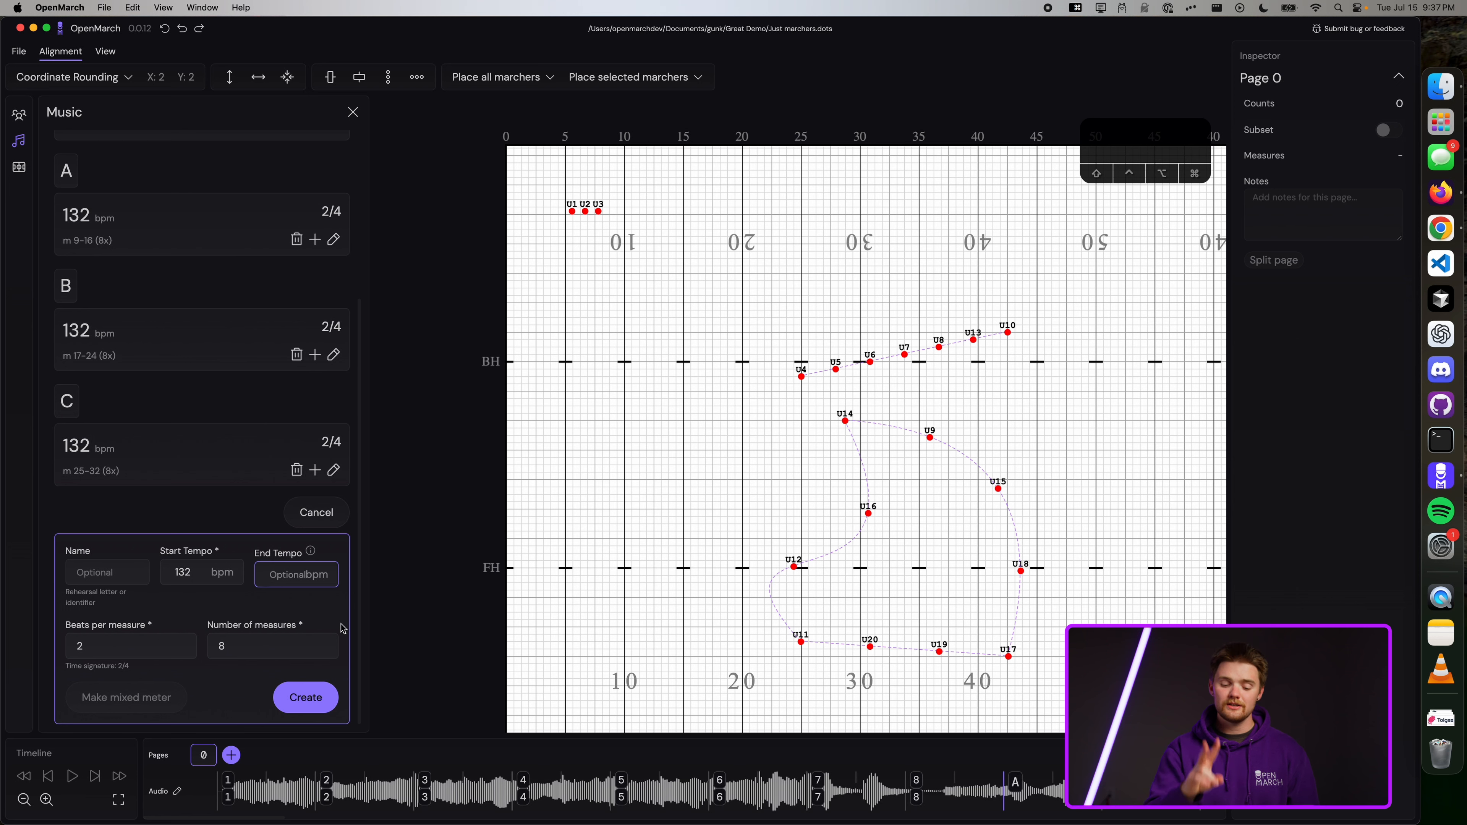
pyautogui.write('80')
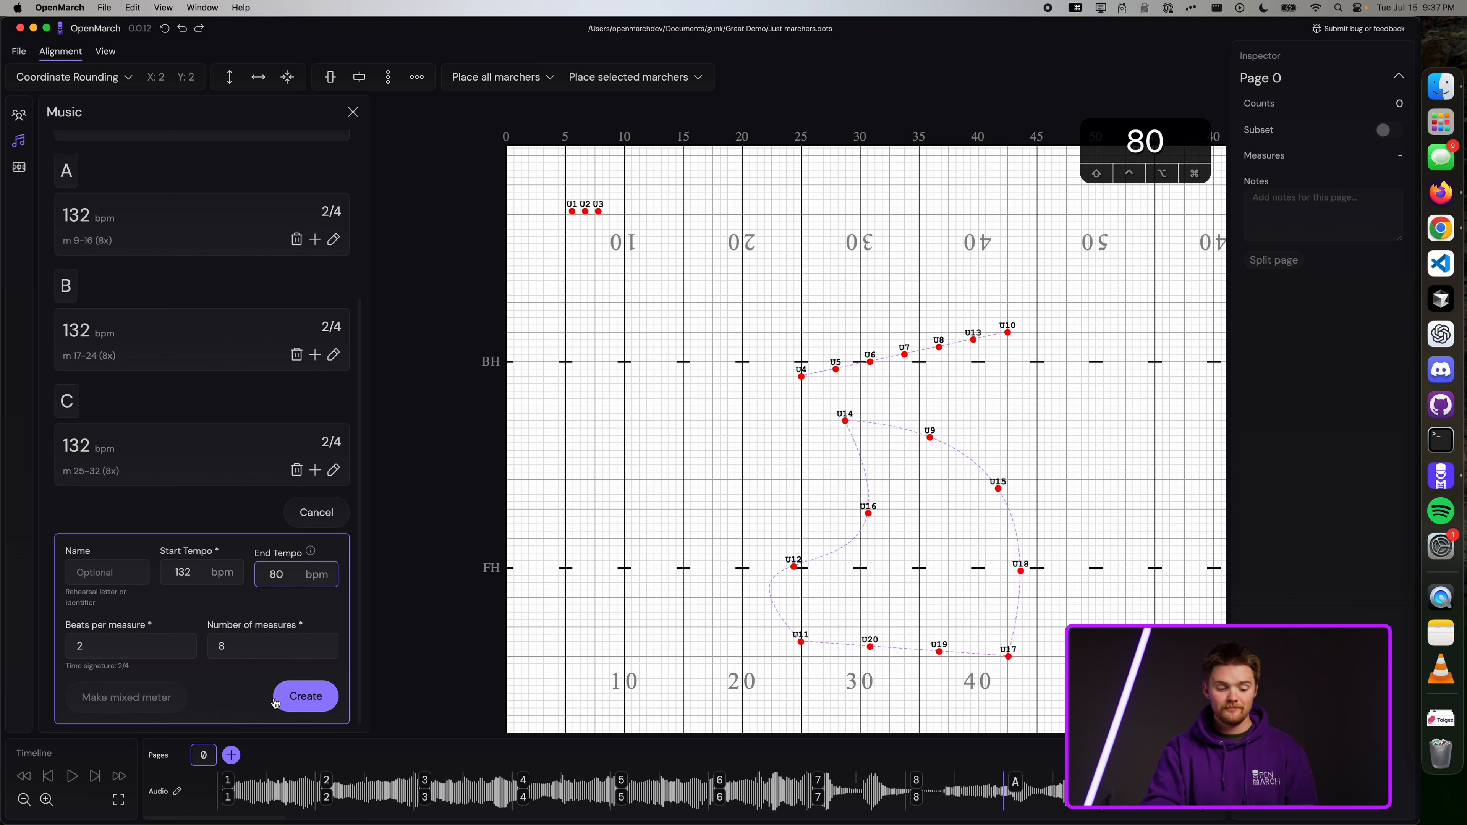
pyautogui.click(244, 651)
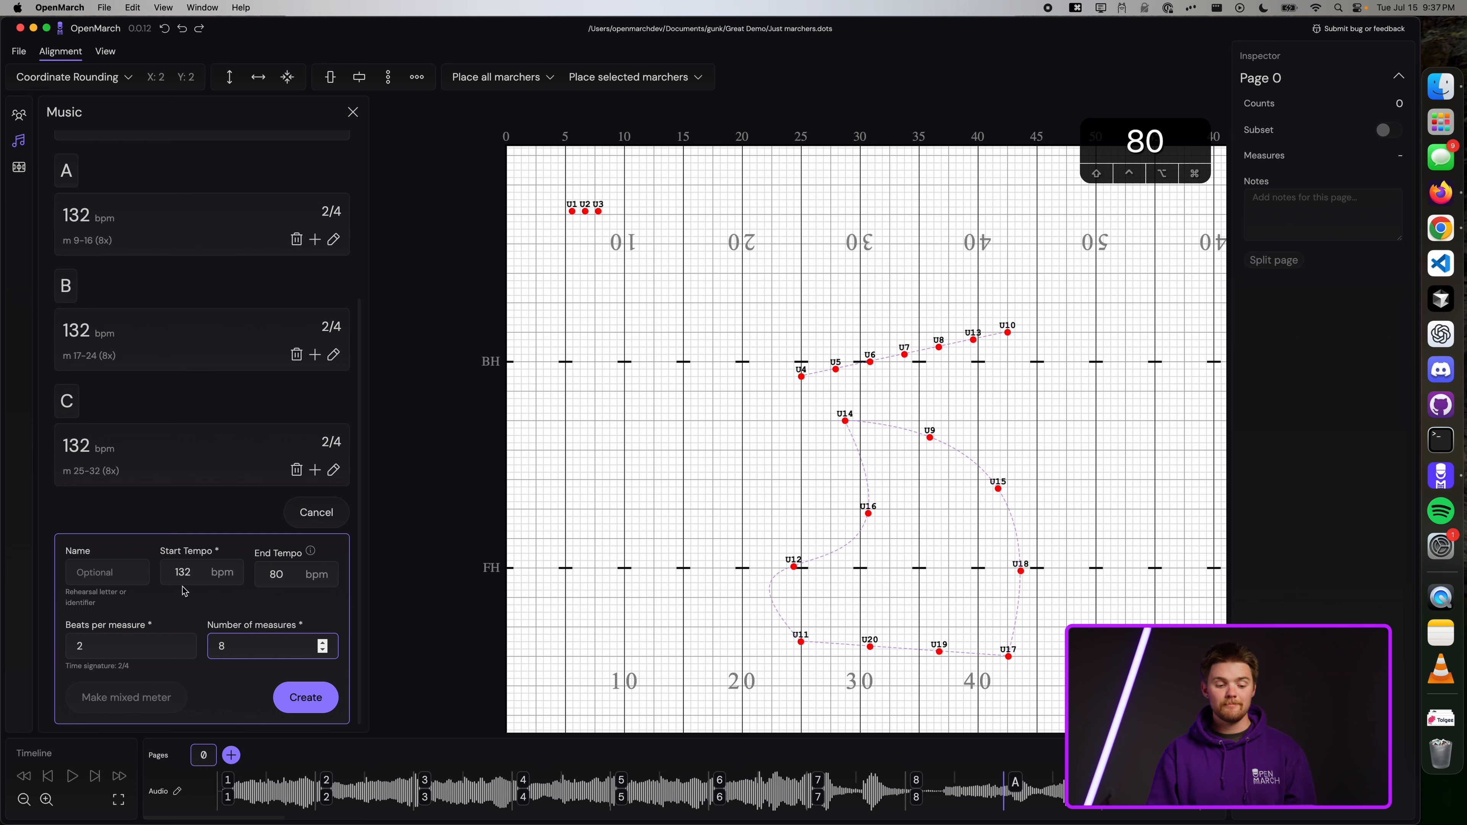
pyautogui.click(118, 646)
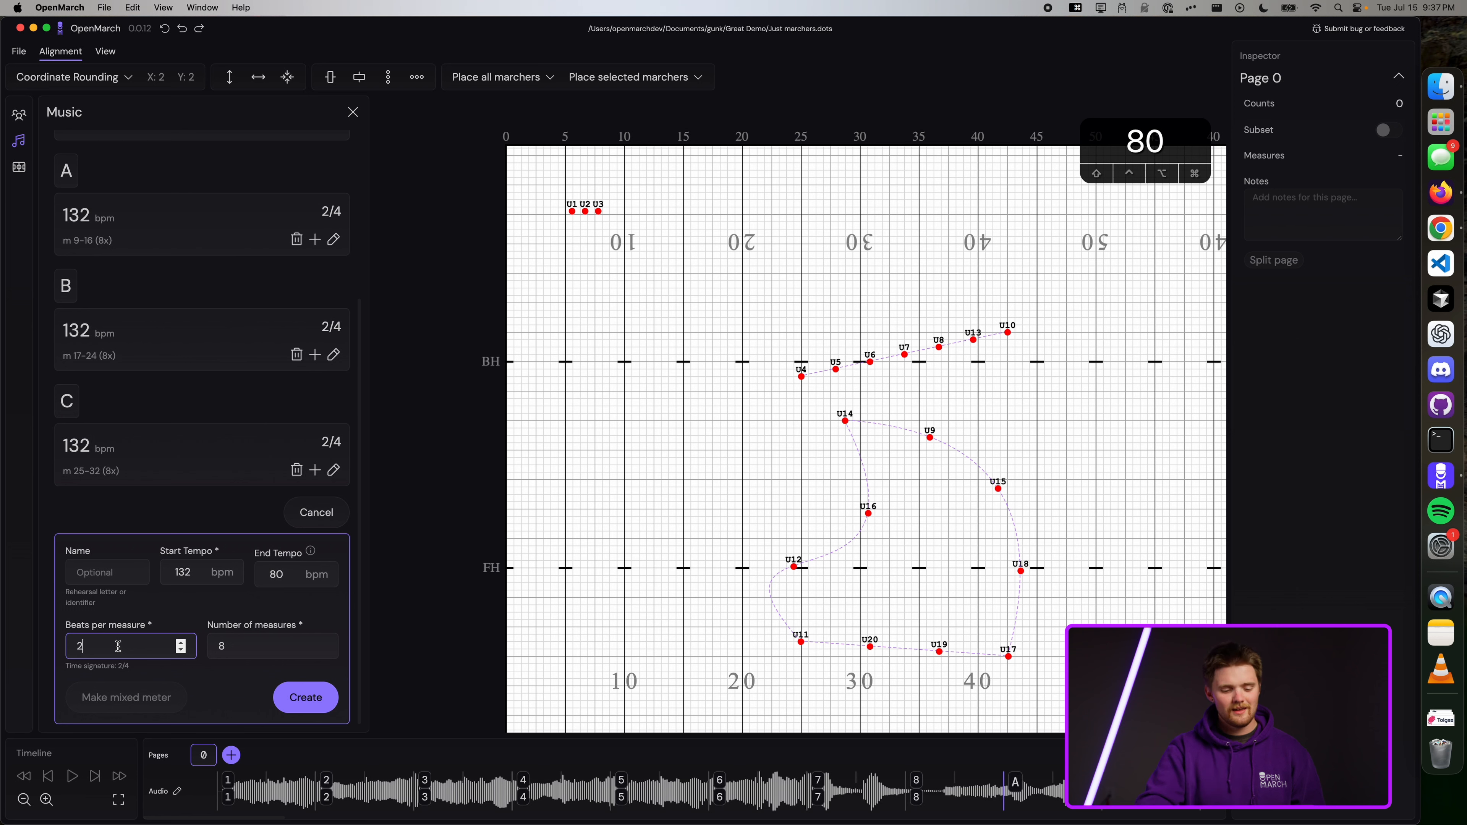
pyautogui.click(256, 648)
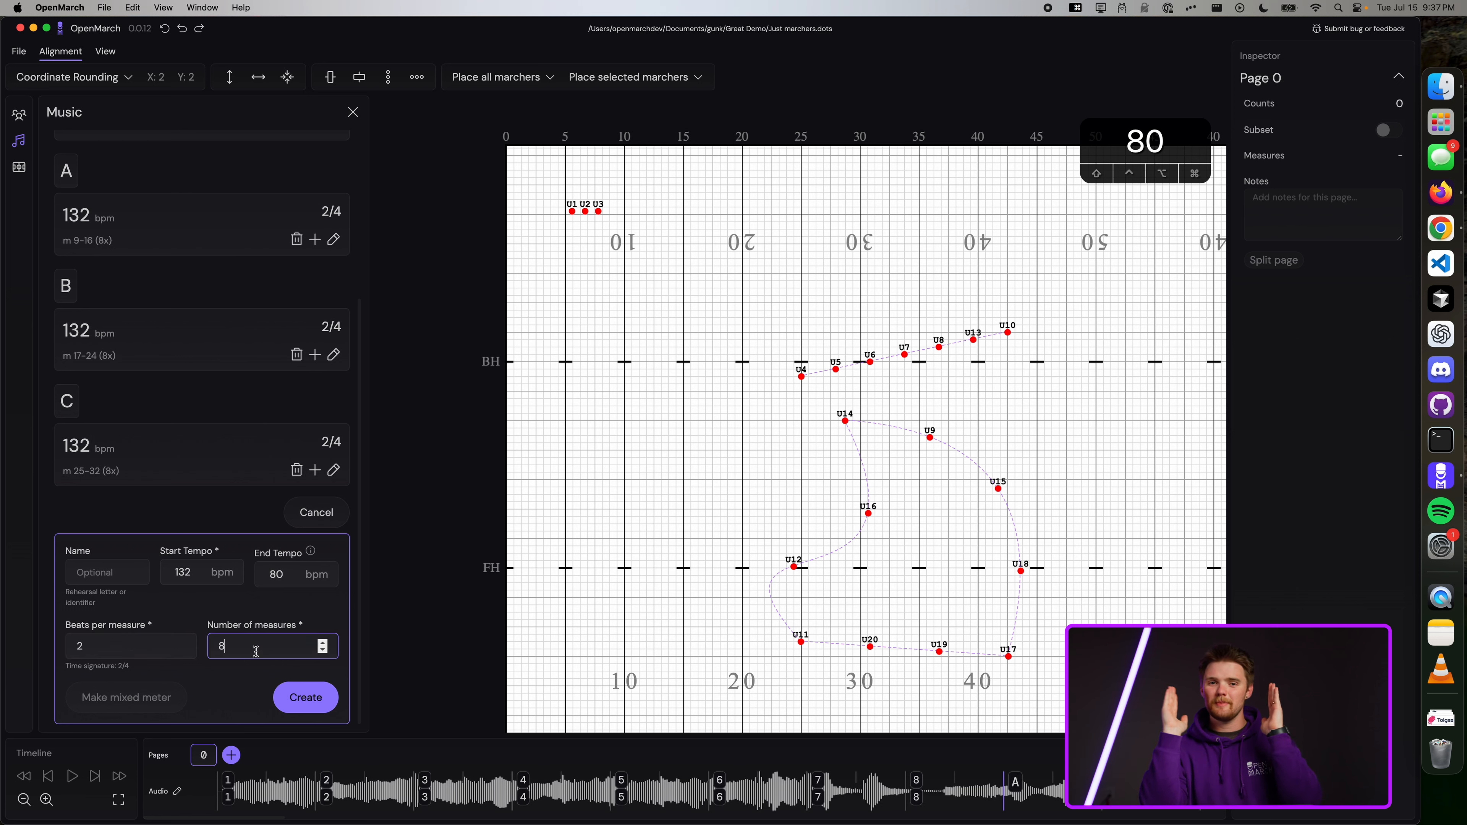
pyautogui.press('BackSpace')
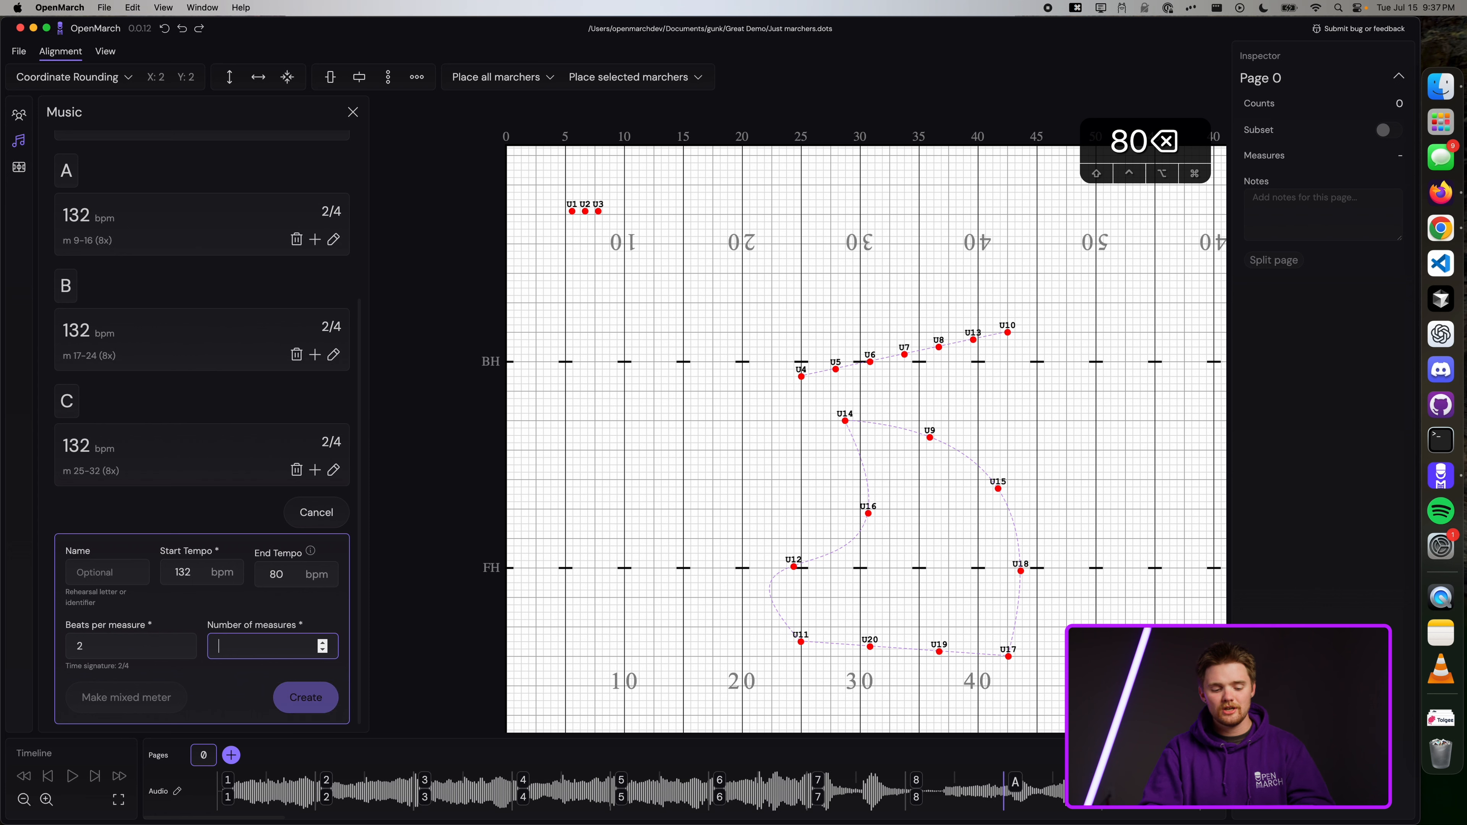
pyautogui.write('2')
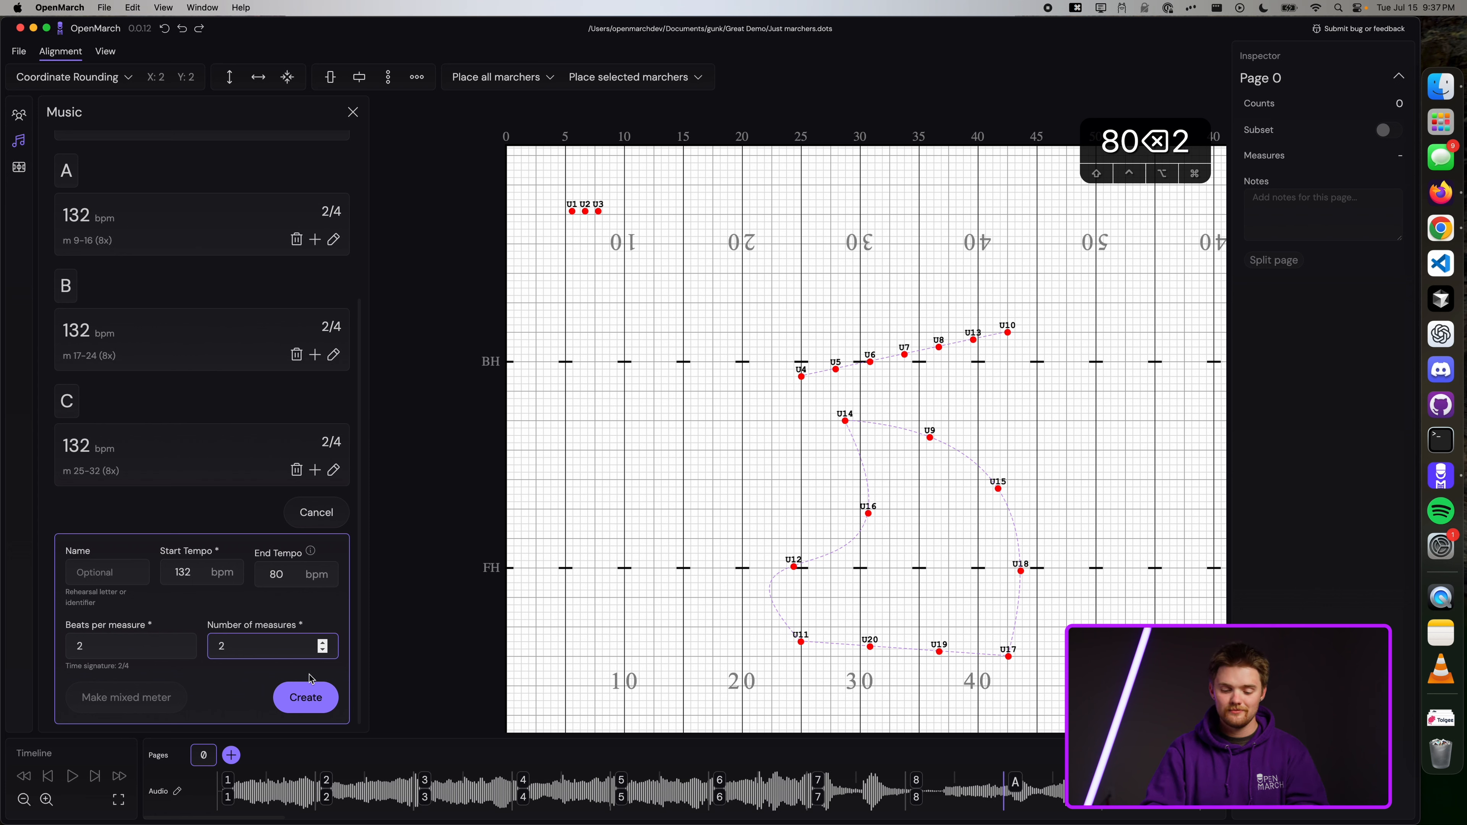
pyautogui.click(283, 702)
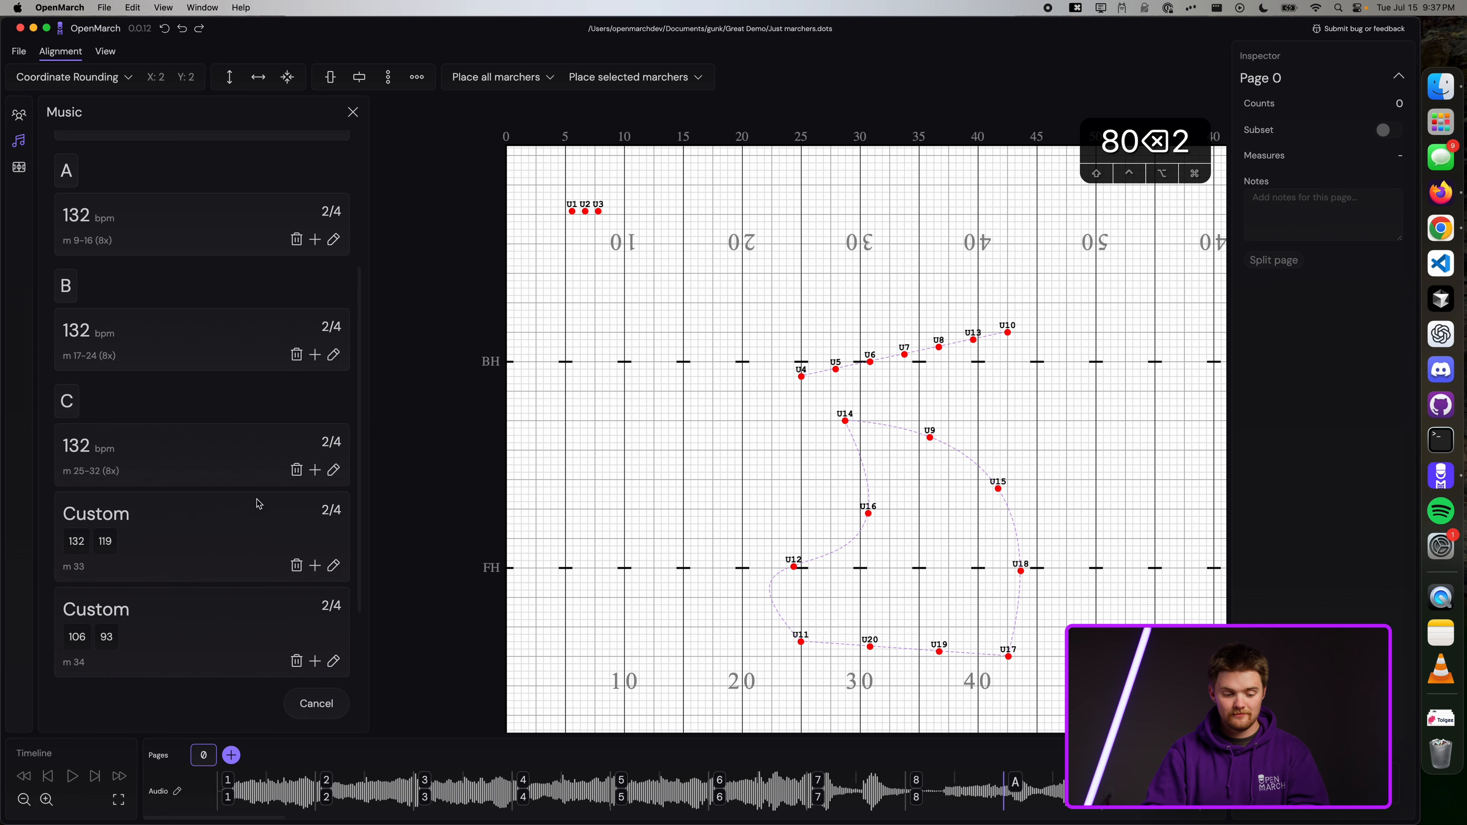
pyautogui.scroll(-5, 258, 503)
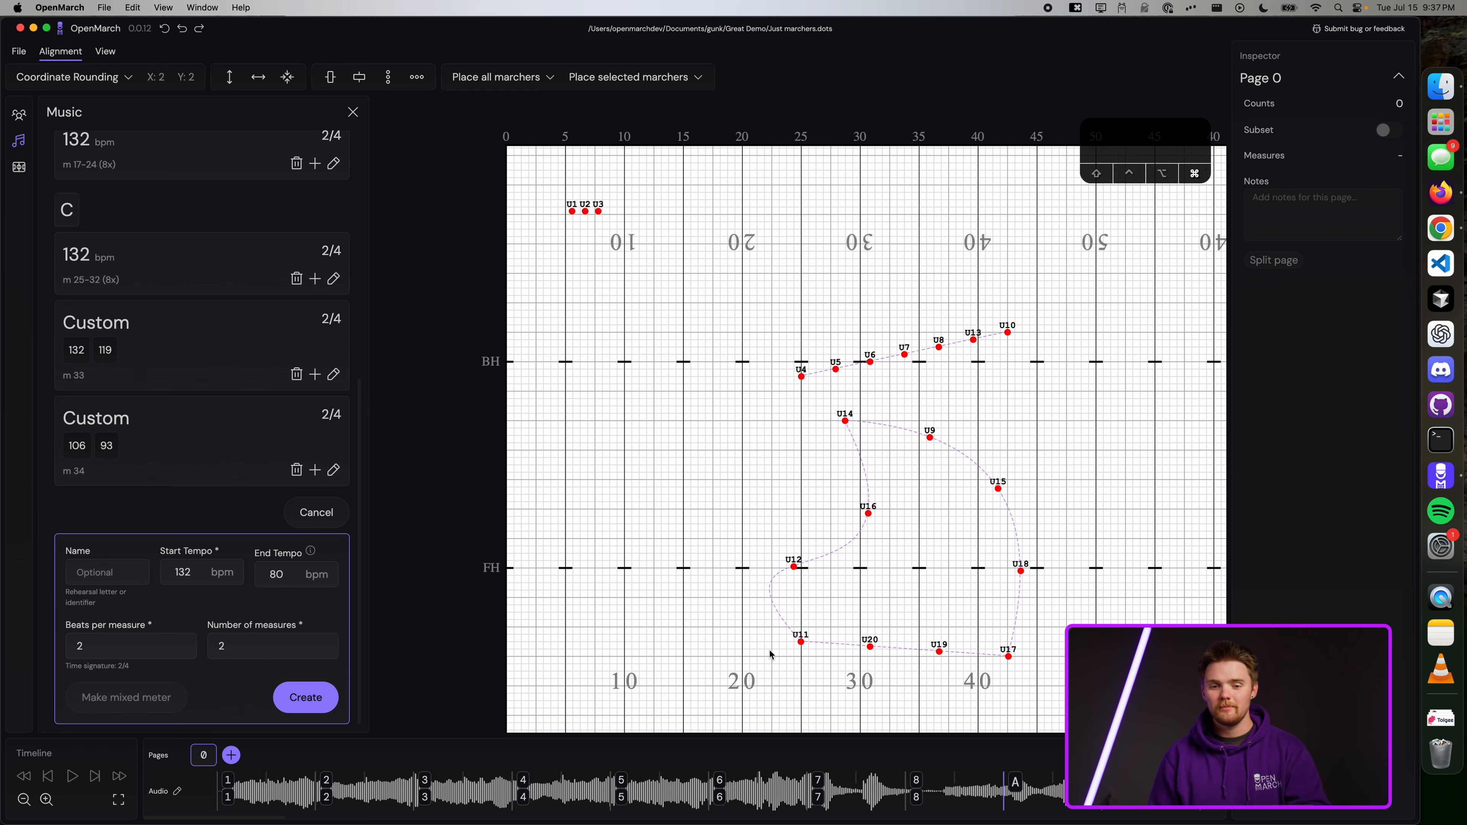
# Step: Reload the app to refresh the timeline's measures and reopen the list of tempo groups
pyautogui.press('super+r')
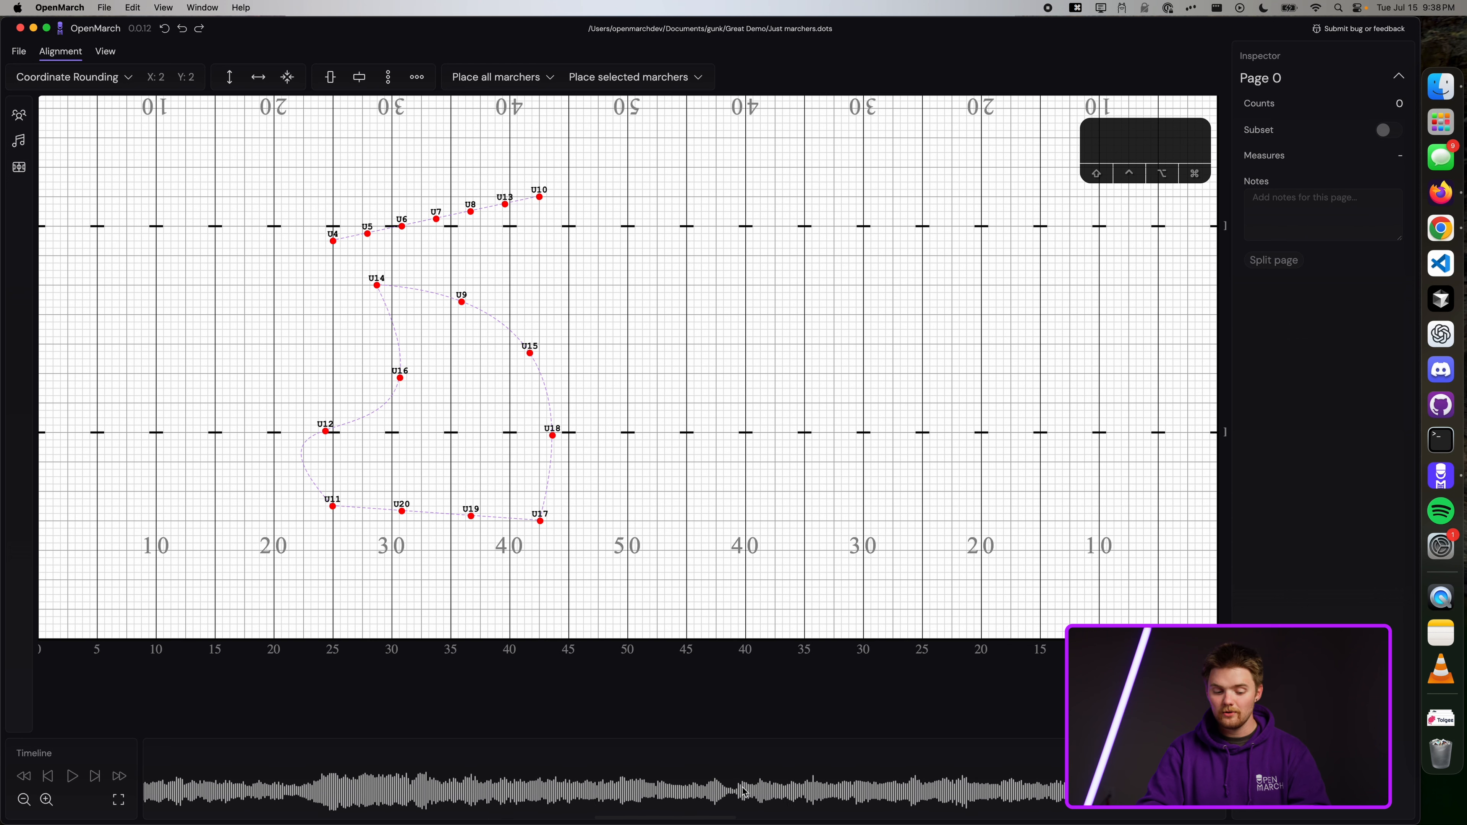
pyautogui.hscroll(-10, 742, 792)
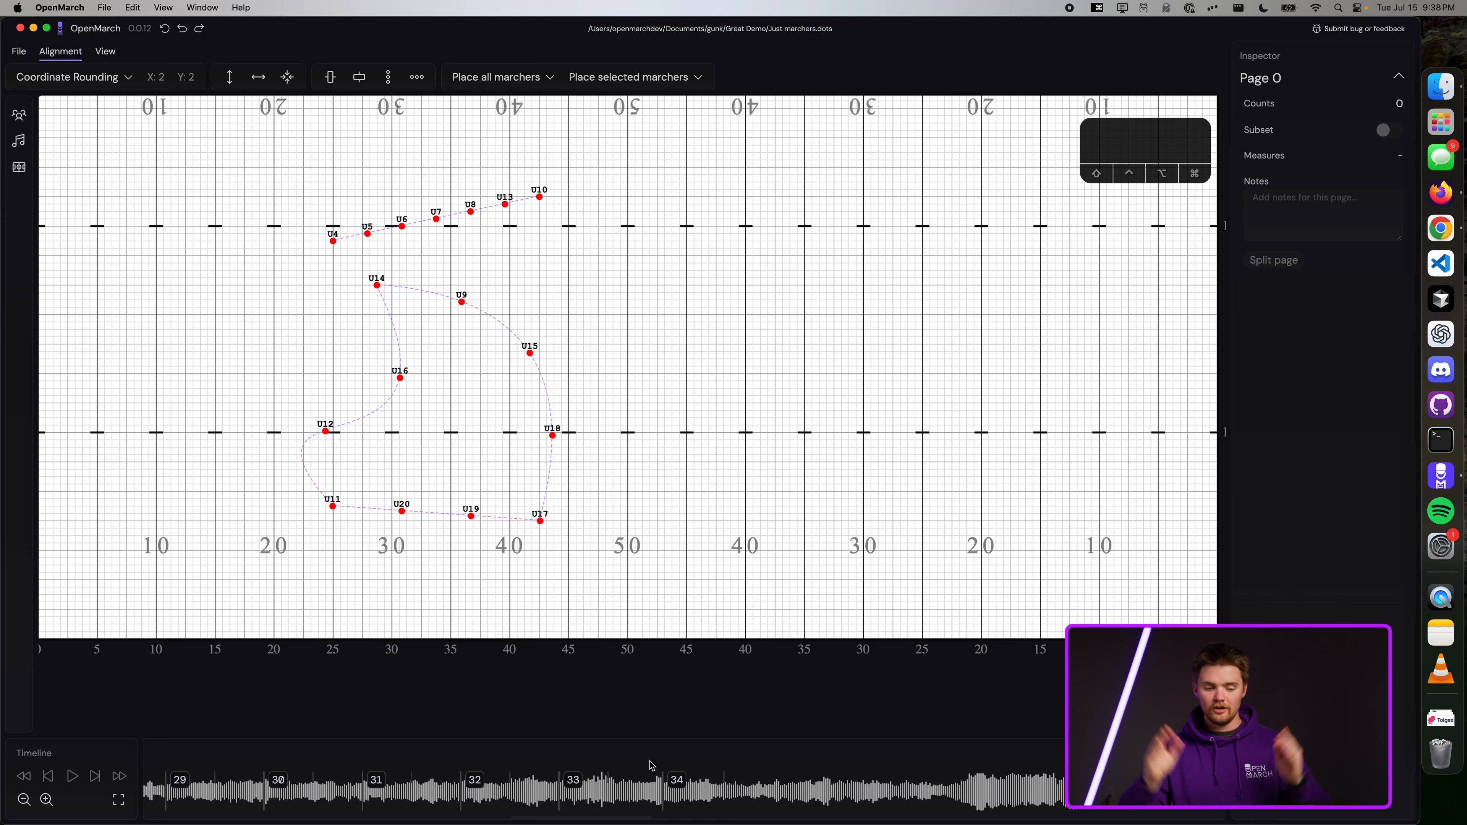
pyautogui.click(19, 140)
pyautogui.scroll(-5, 199, 300)
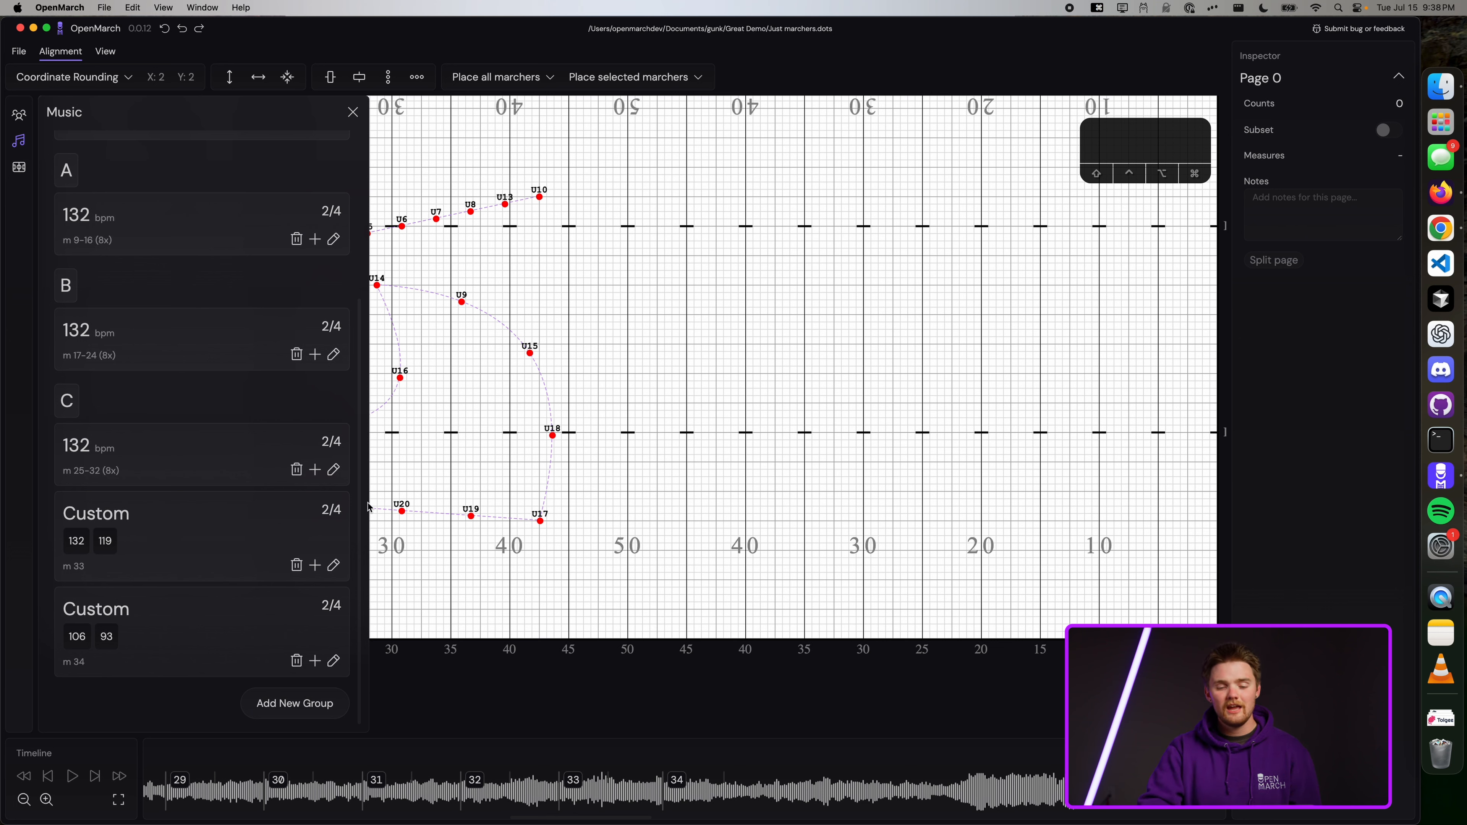
# Step: Set the first beat of measure 33 to 60 bpm, save it, and examine its spacing on the timeline
pyautogui.click(334, 565)
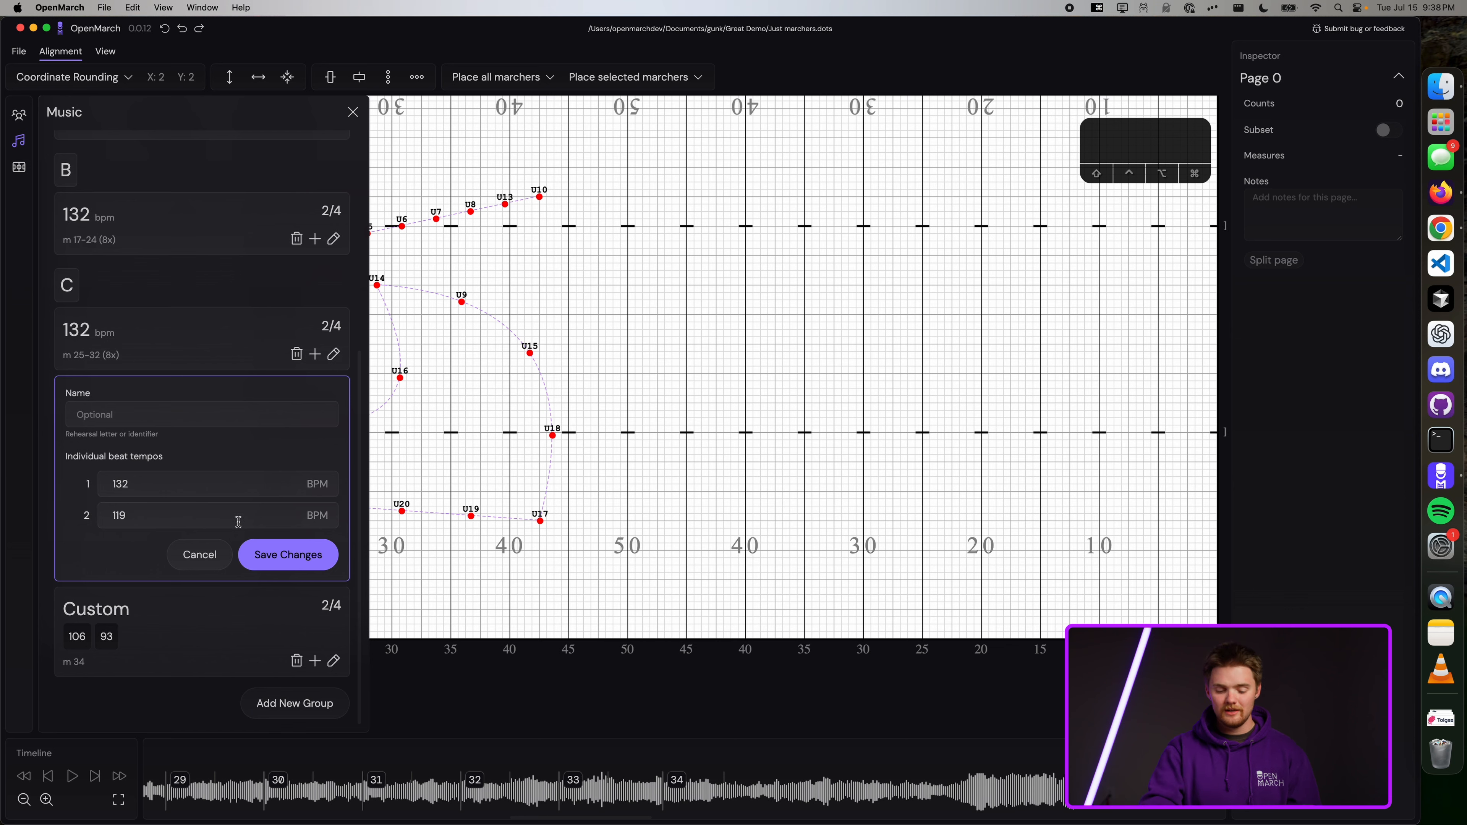
pyautogui.click(47, 799)
pyautogui.hscroll(10, 450, 783)
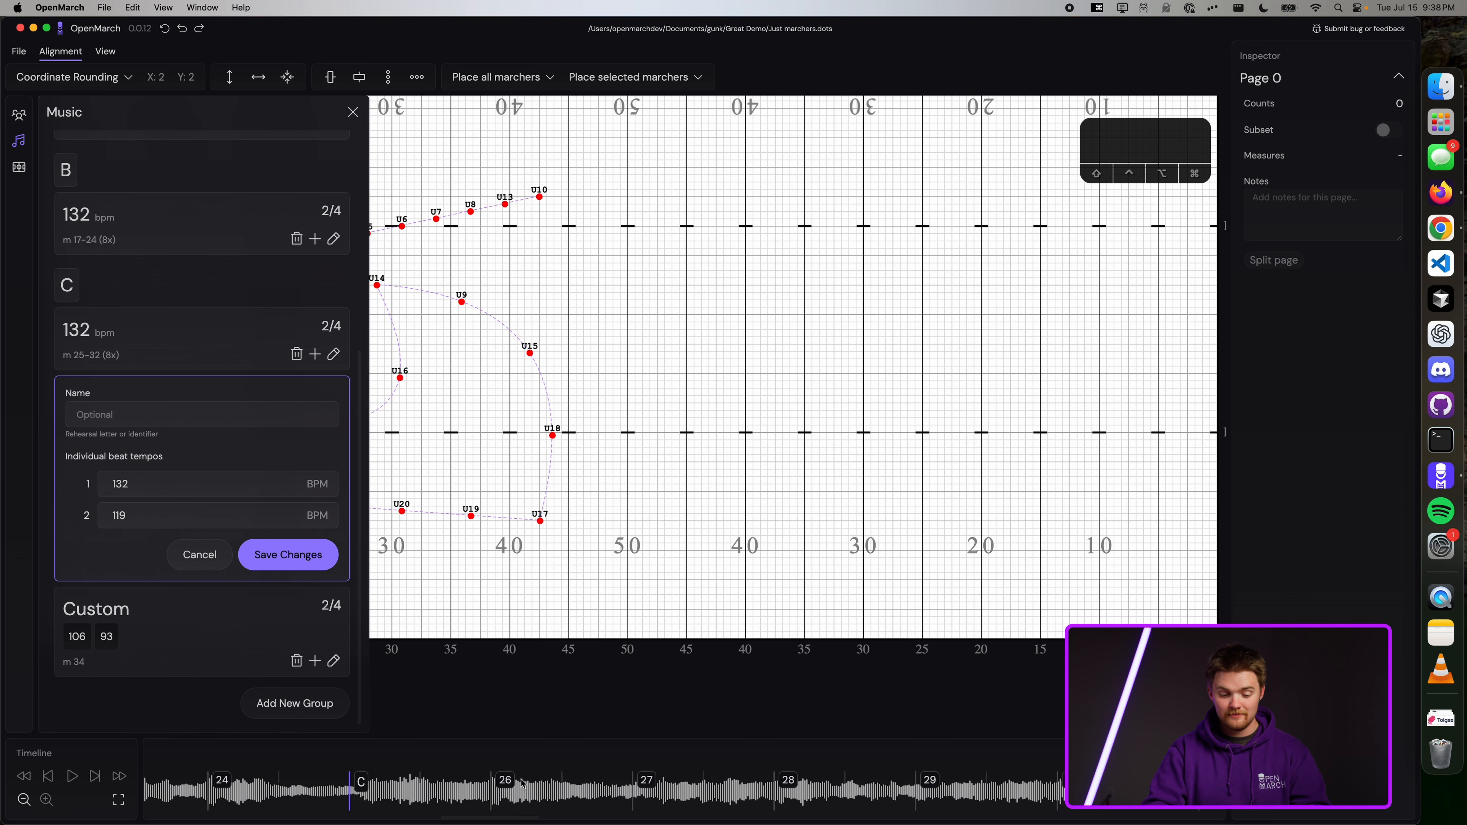
pyautogui.hscroll(3, 596, 786)
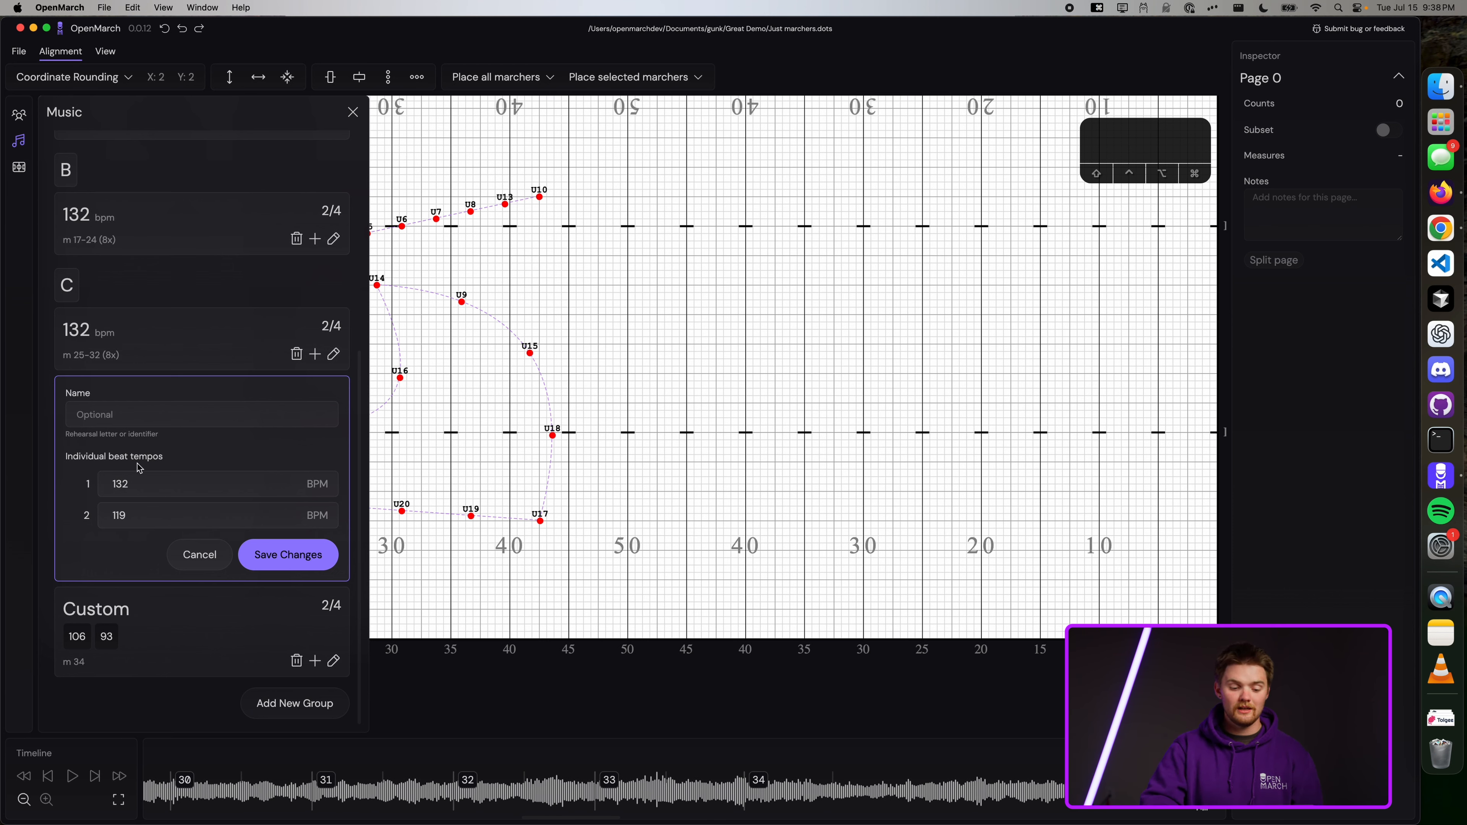
pyautogui.click(149, 480)
pyautogui.press('BackSpace')
pyautogui.press('BackSpace')
pyautogui.press('BackSpace')
pyautogui.write('60')
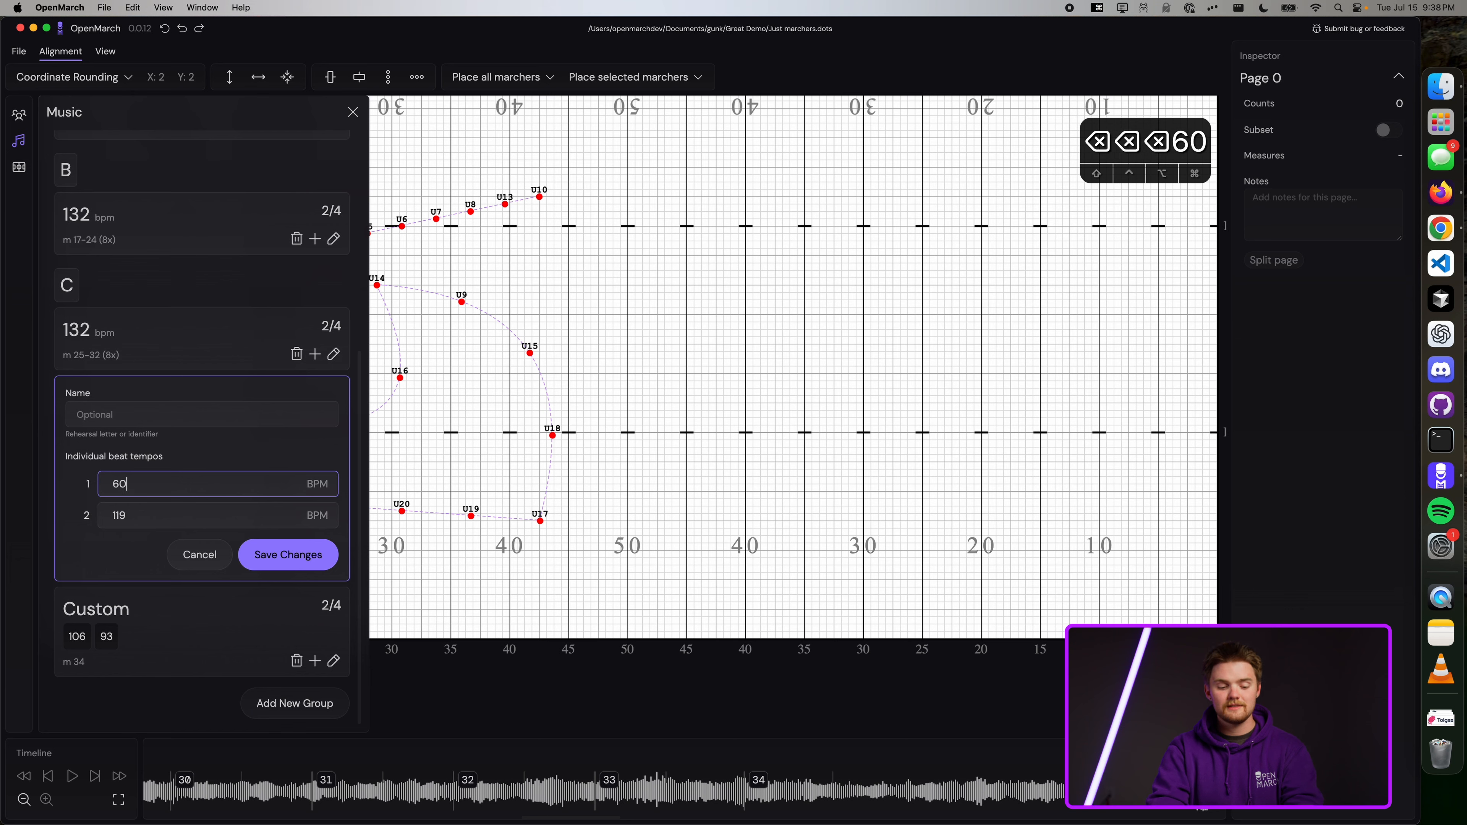
pyautogui.click(290, 552)
pyautogui.hscroll(15, 468, 774)
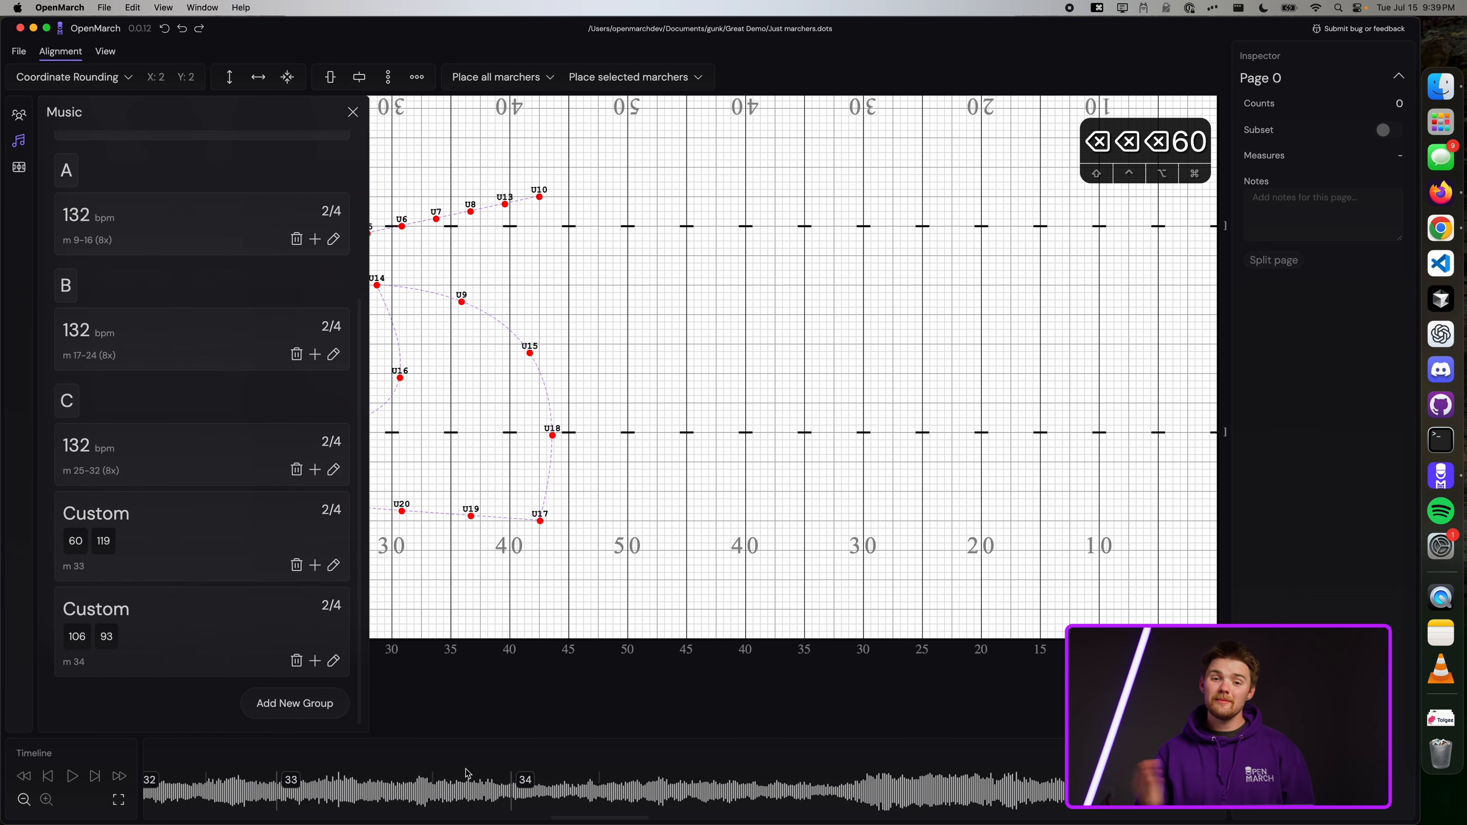
pyautogui.hscroll(-5, 398, 773)
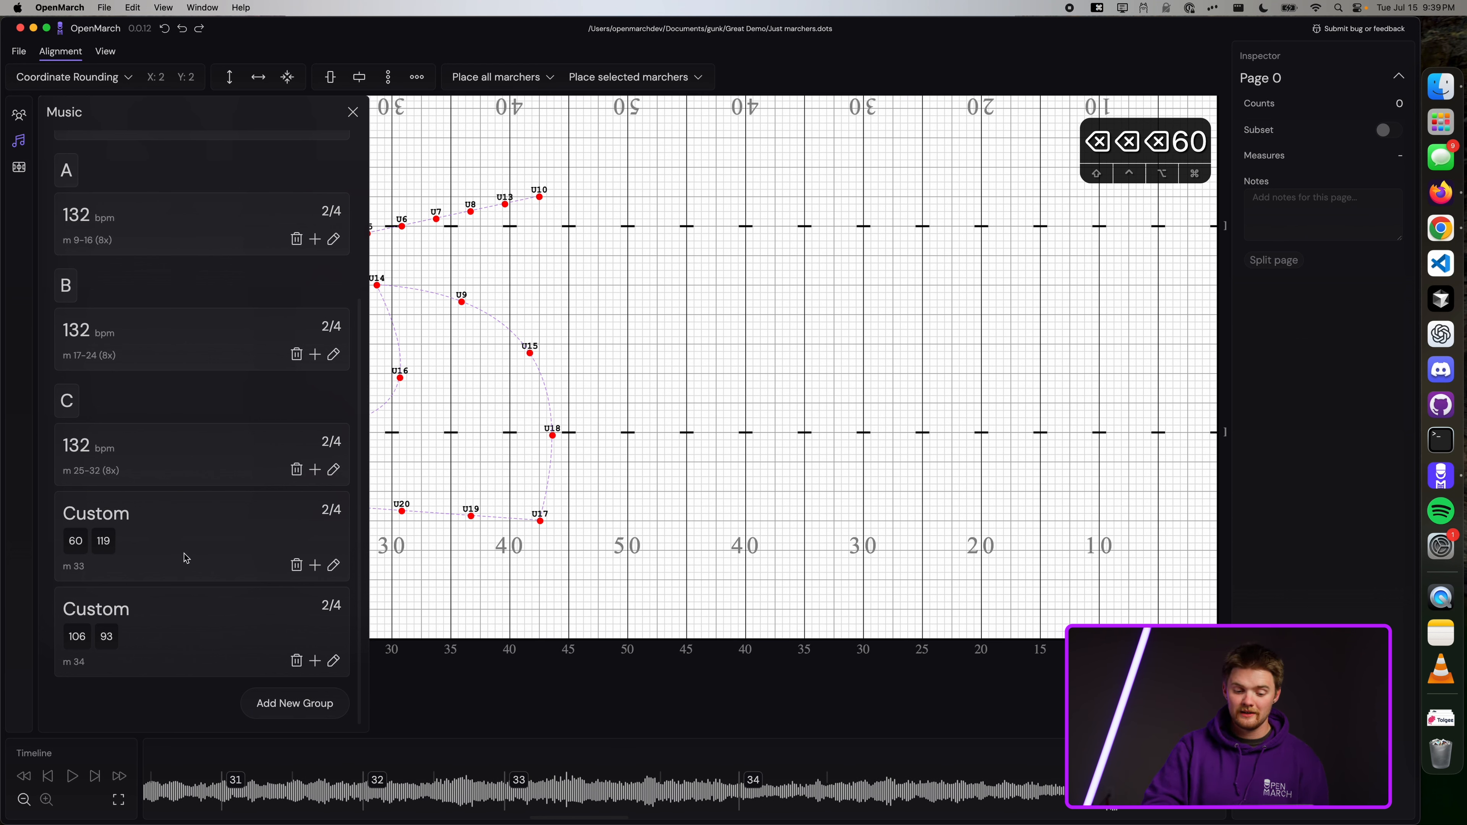
# Step: Set the first beat of measure 33 to 132 bpm, save it, and review measures 30 to 34 on the timeline
pyautogui.click(334, 565)
pyautogui.click(159, 593)
pyautogui.press('BackSpace')
pyautogui.press('BackSpace')
pyautogui.write('132')
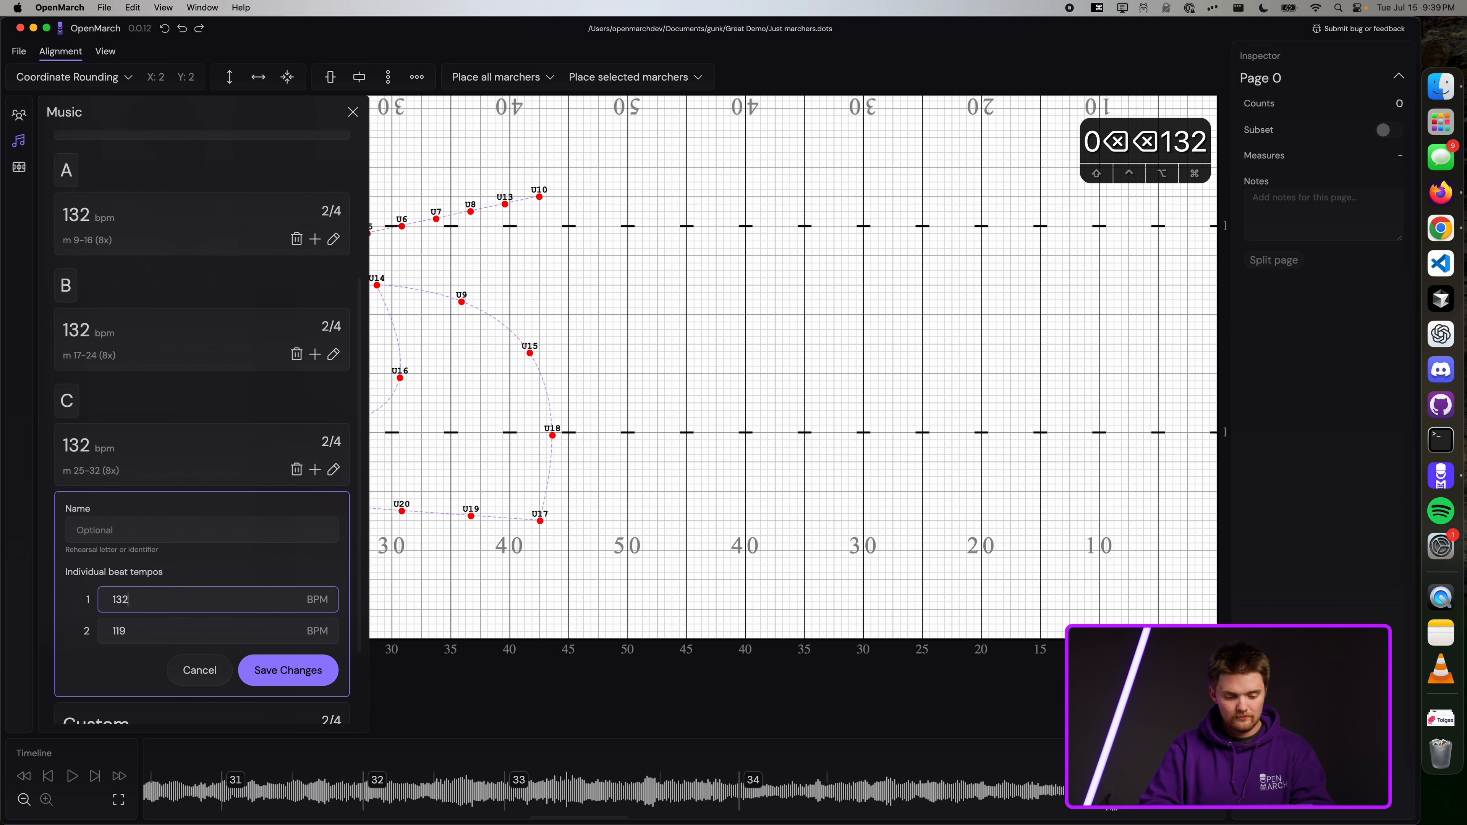
pyautogui.click(288, 670)
pyautogui.hscroll(6, 498, 721)
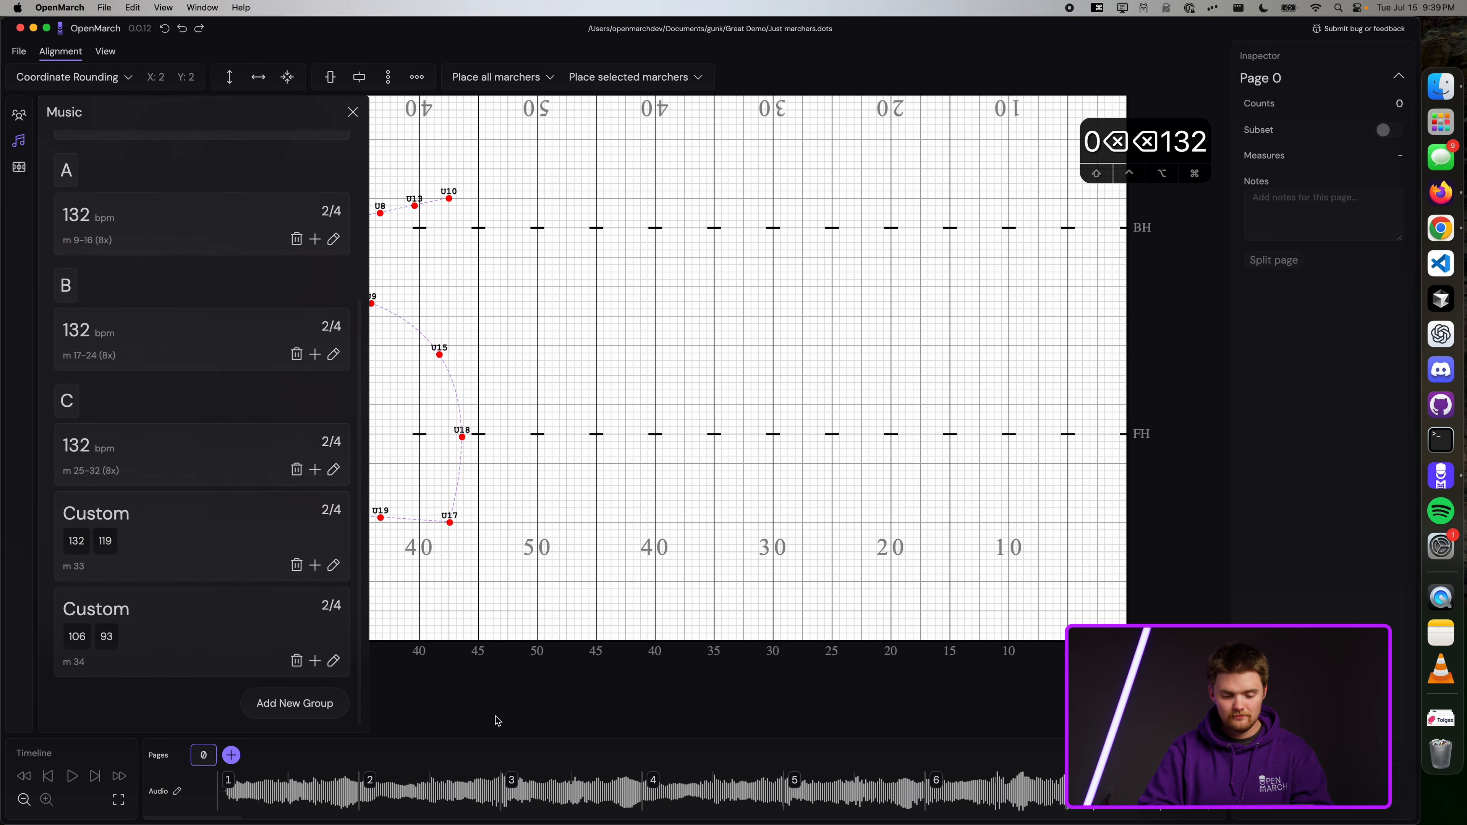
pyautogui.hscroll(20, 483, 767)
pyautogui.hscroll(15, 483, 767)
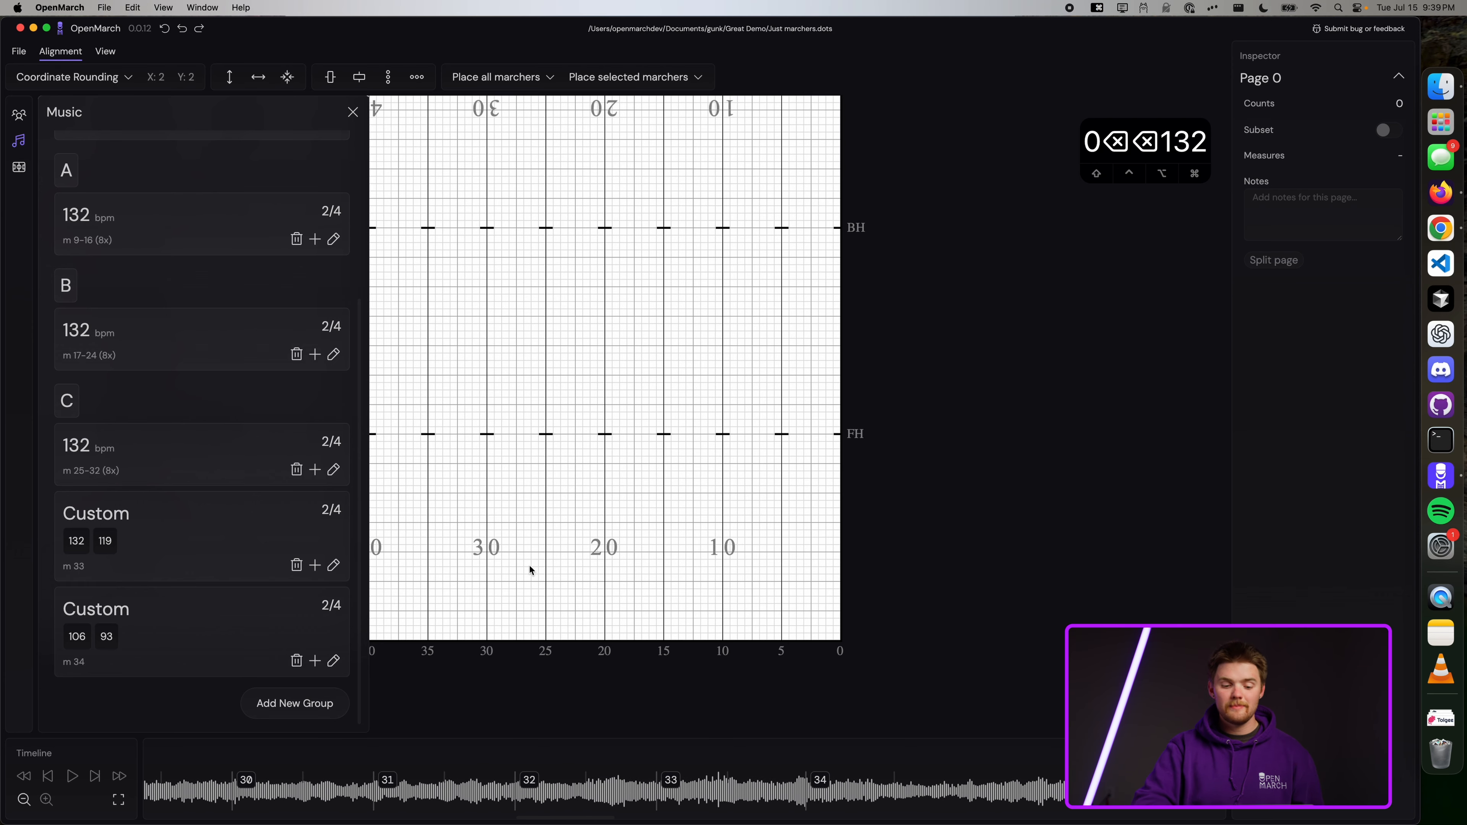
pyautogui.hscroll(-15, 526, 553)
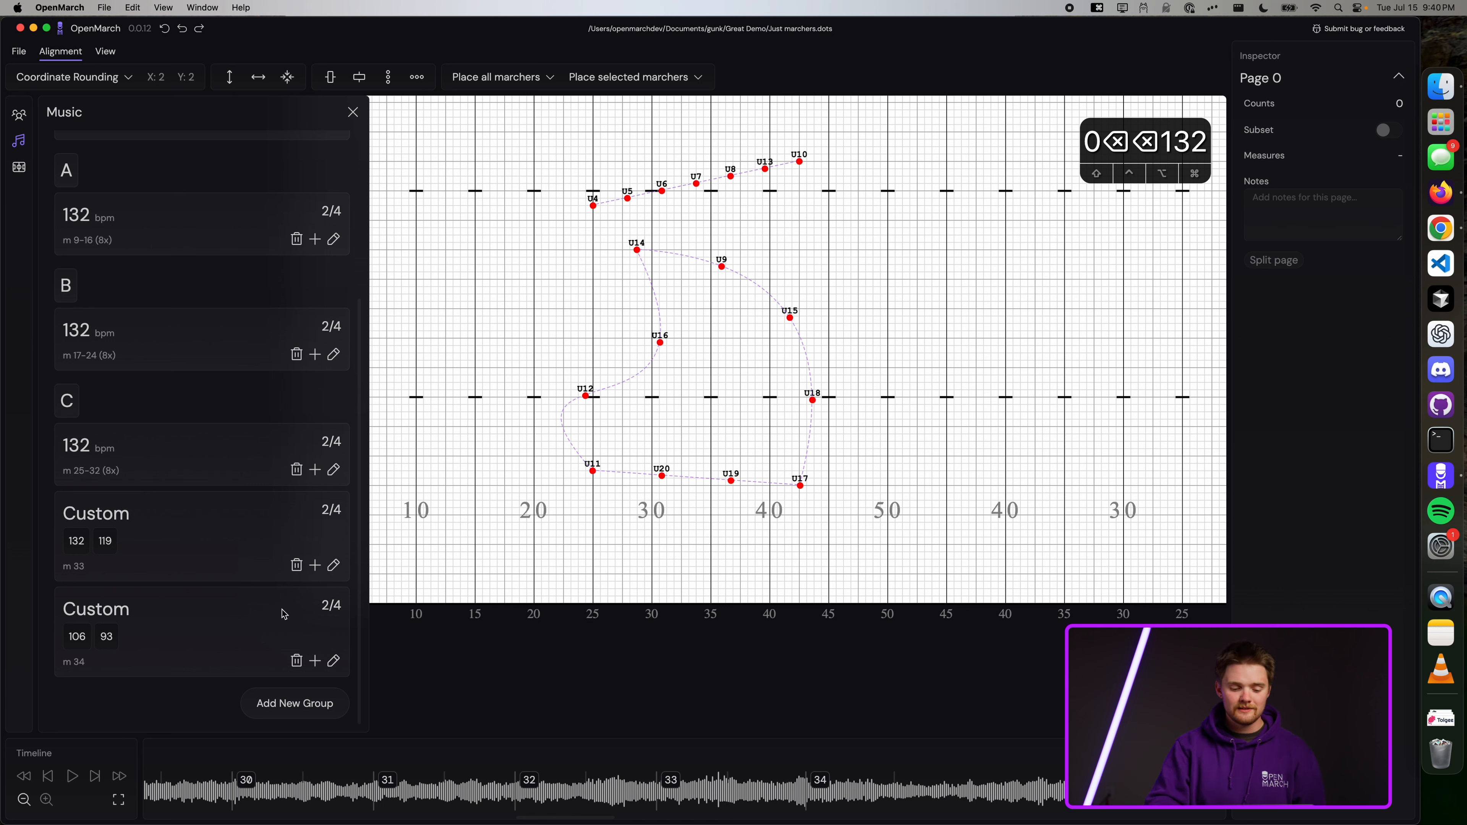
# Step: Add an unnamed tempo group at 80 bpm with 2 beats per measure and 4 measures
pyautogui.click(293, 702)
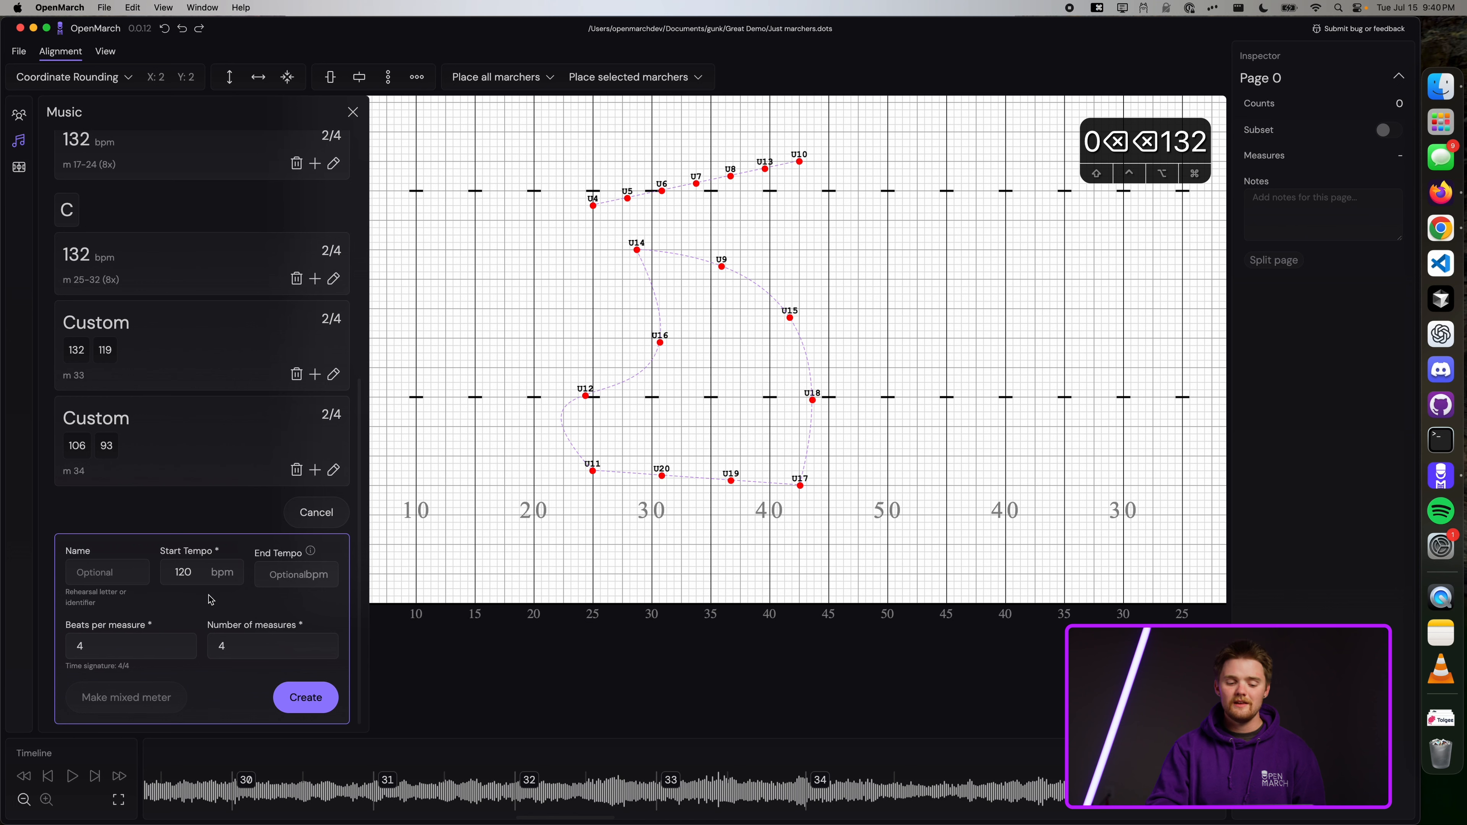
pyautogui.doubleClick(183, 571)
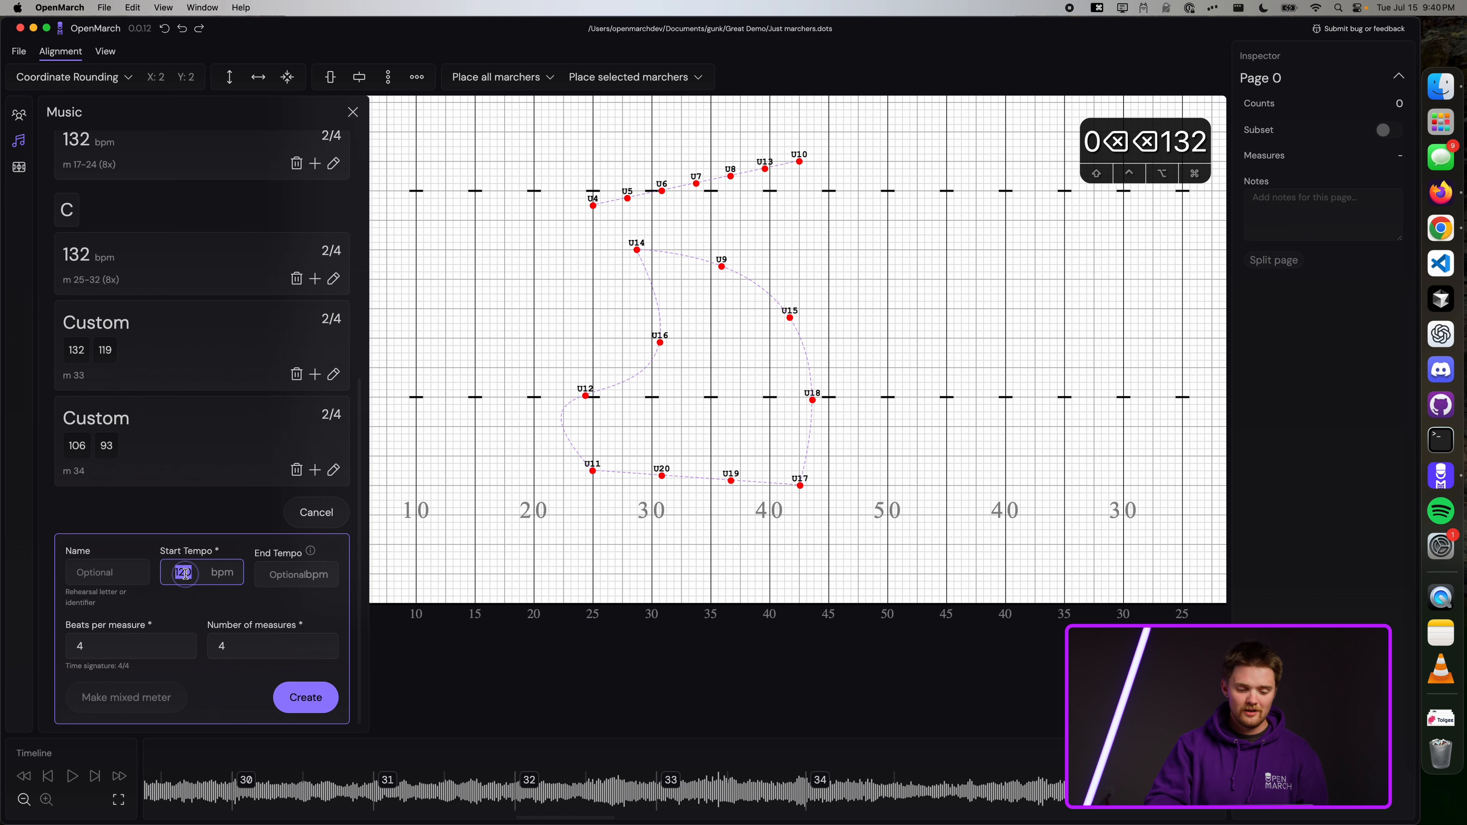
pyautogui.write('80')
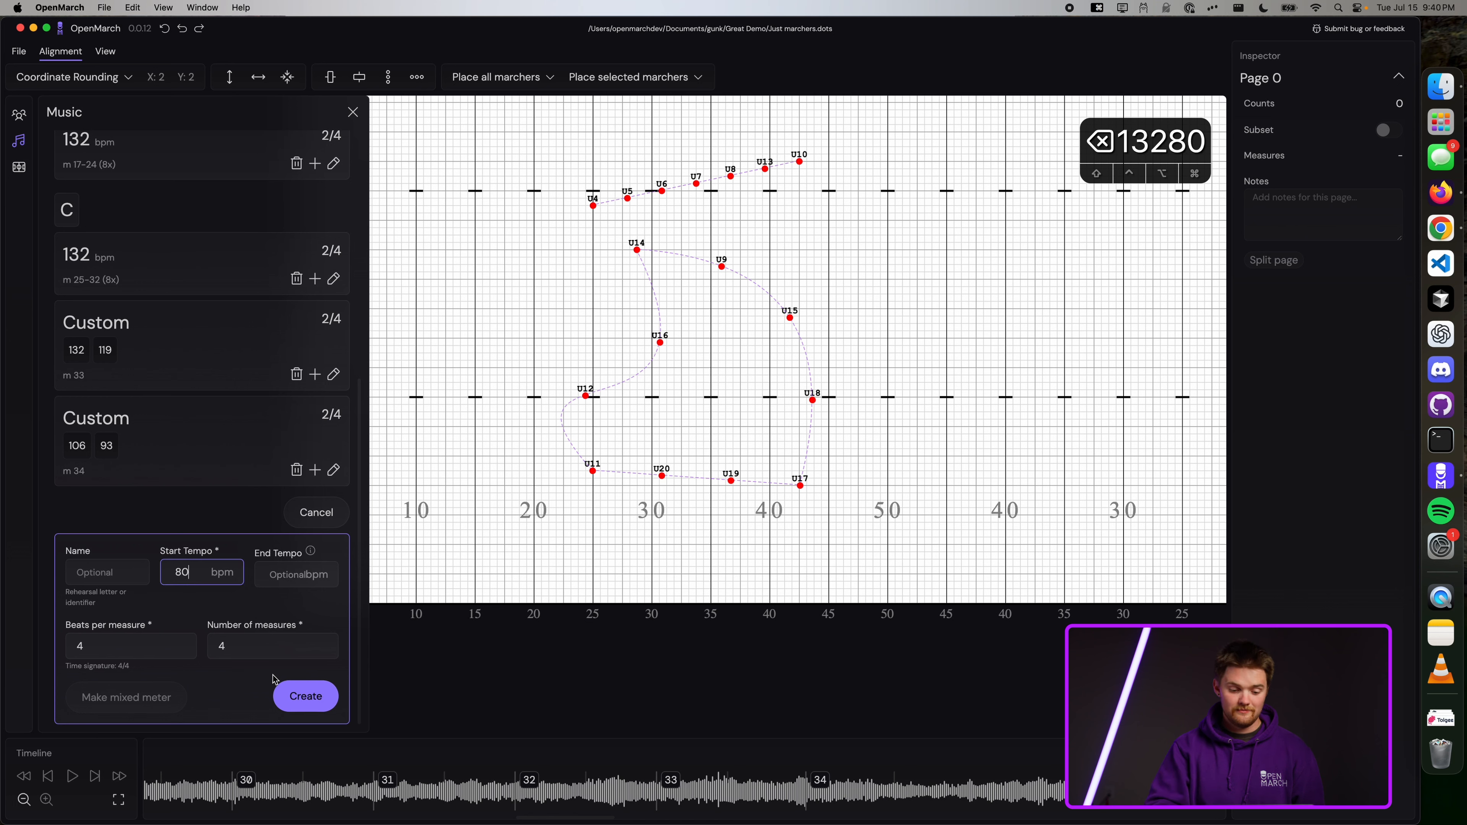
pyautogui.click(127, 647)
pyautogui.press('BackSpace')
pyautogui.write('2')
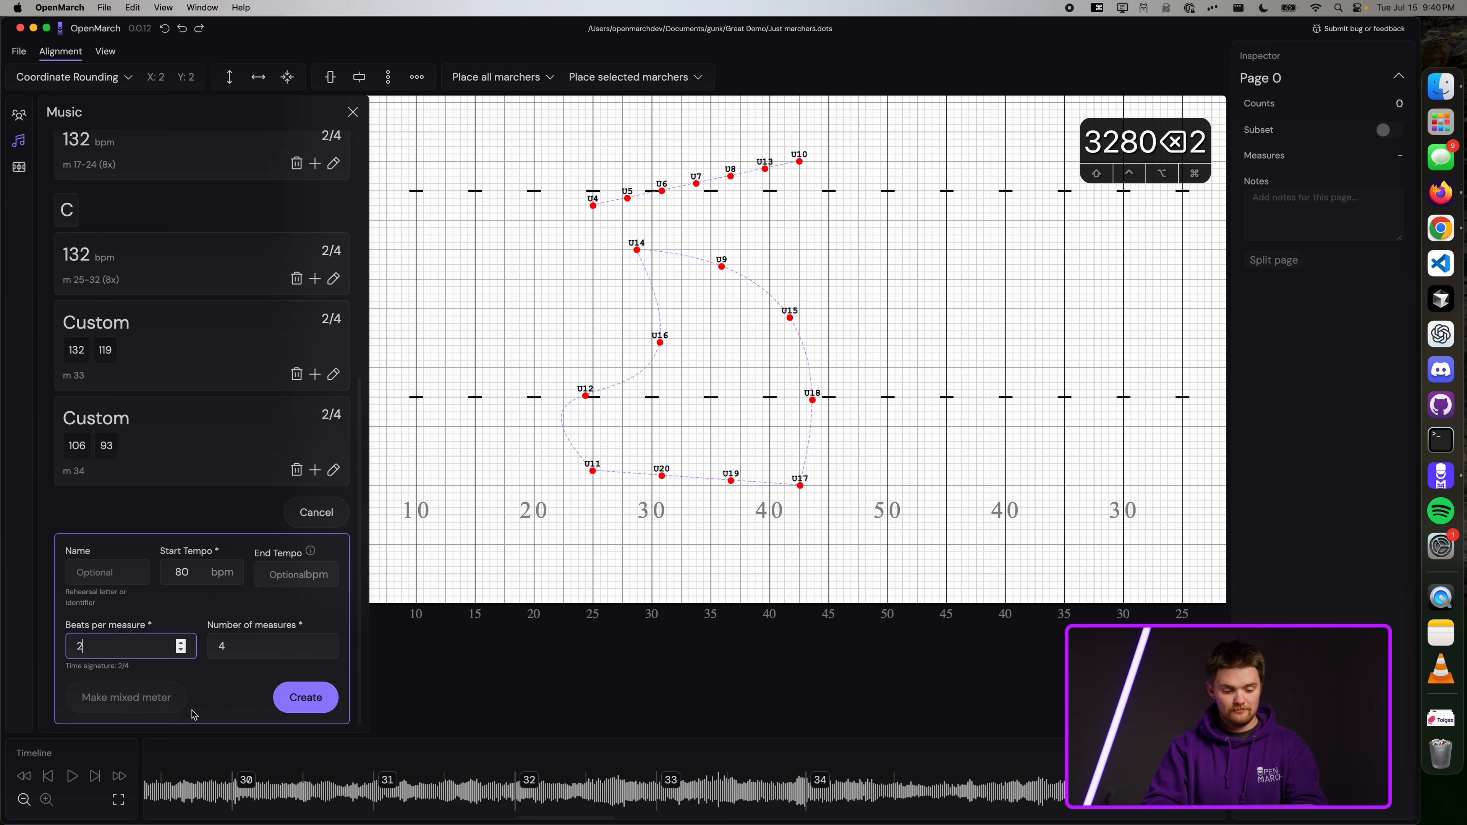
pyautogui.click(306, 697)
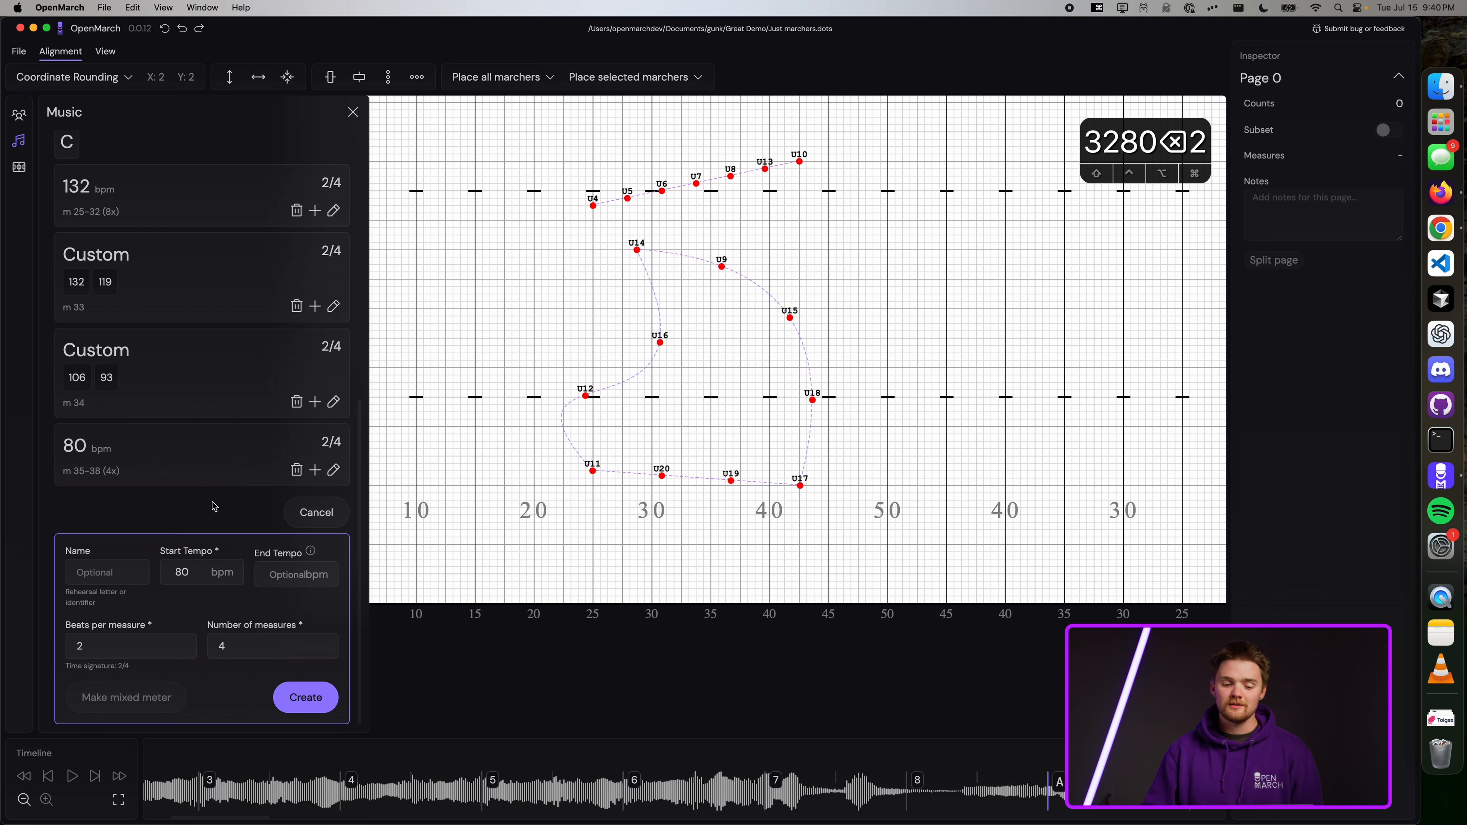
# Step: Set the individual beat tempos of measure 33 to 119 and 106 bpm and save the changes
pyautogui.click(335, 306)
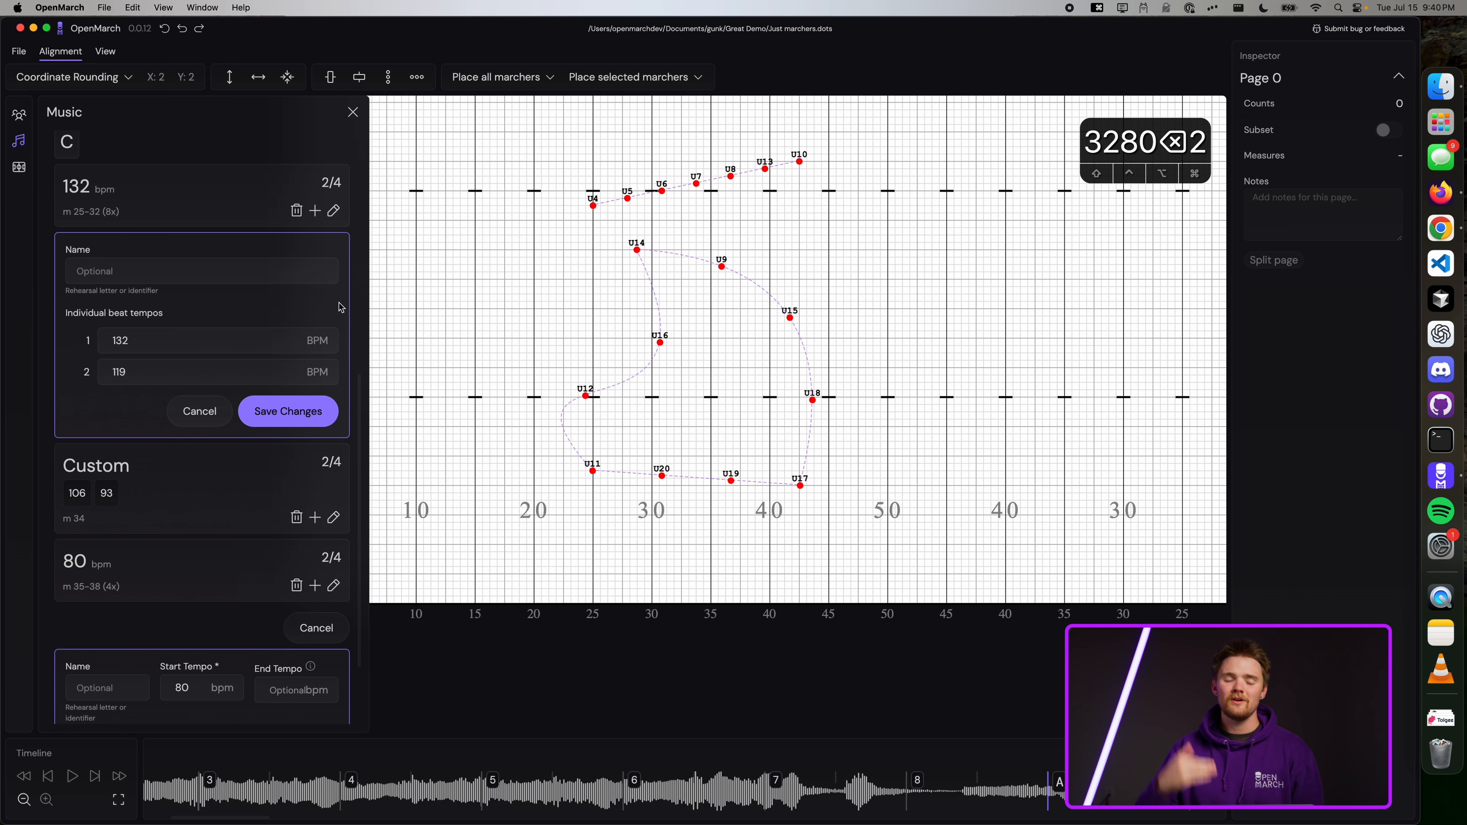
pyautogui.click(138, 344)
pyautogui.press('BackSpace')
pyautogui.press('BackSpace')
pyautogui.press('BackSpace')
pyautogui.write('119')
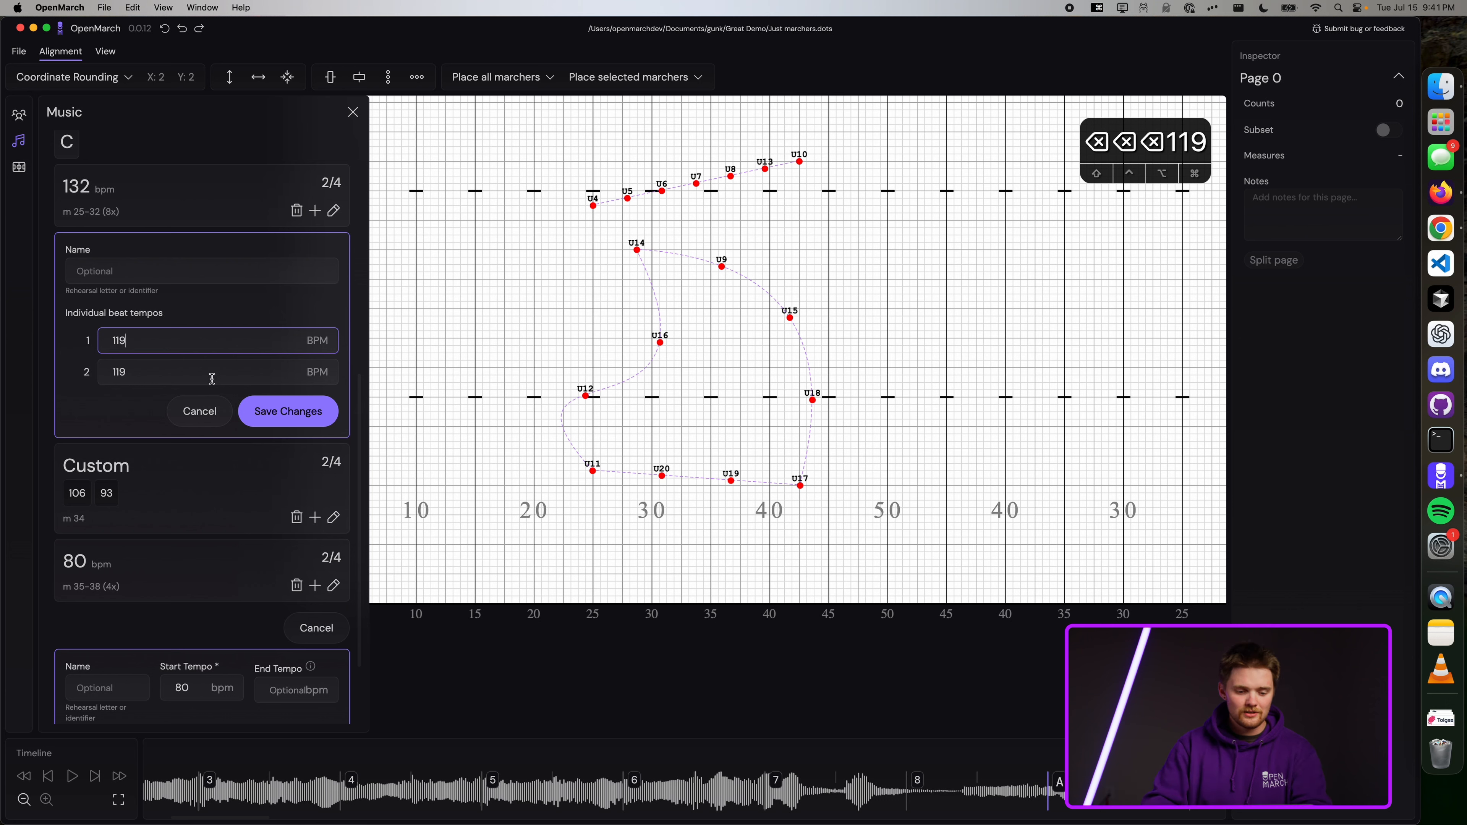
pyautogui.click(149, 372)
pyautogui.press('BackSpace')
pyautogui.press('BackSpace')
pyautogui.press('BackSpace')
pyautogui.write('106')
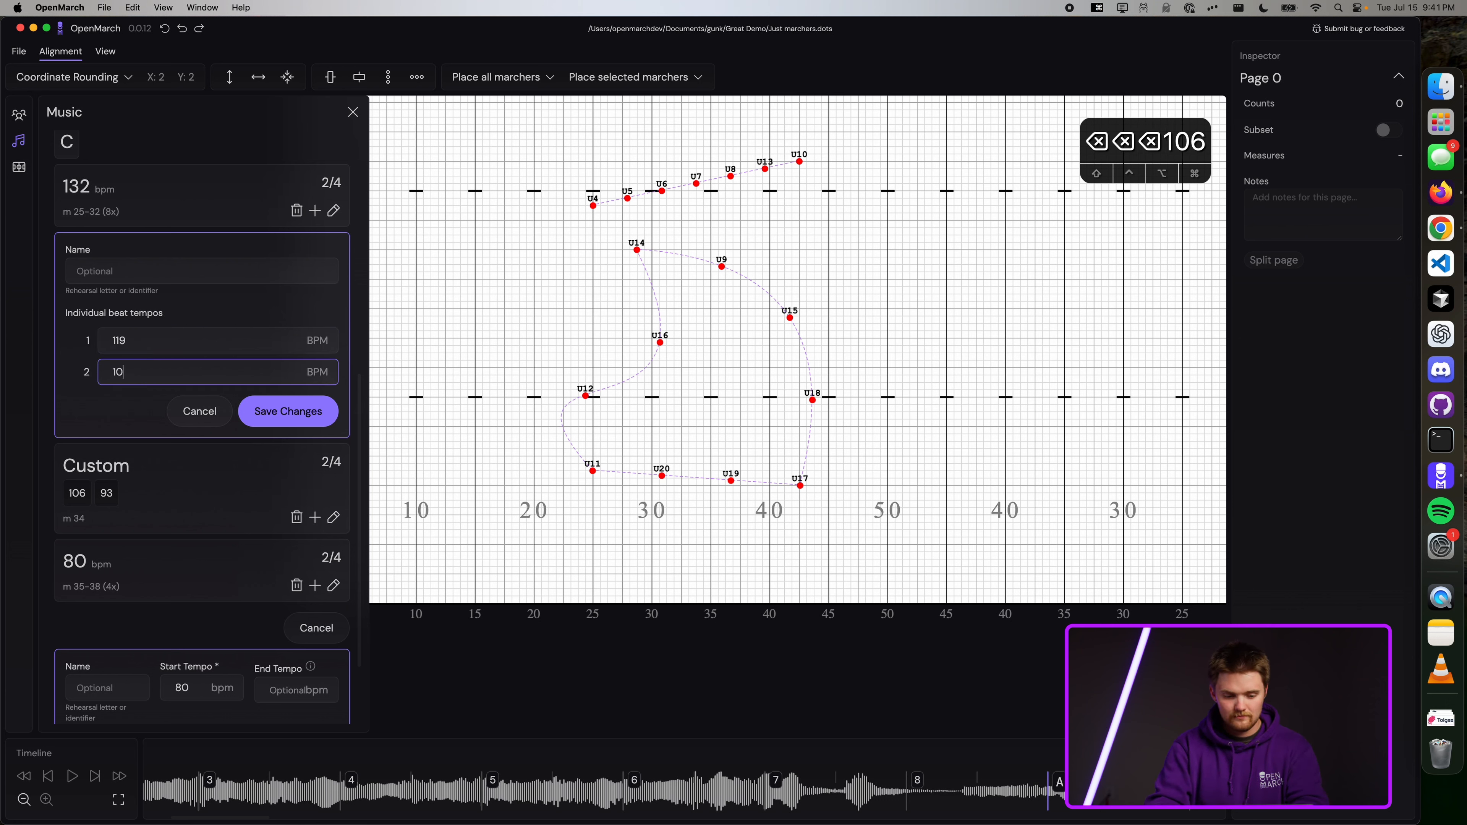
pyautogui.click(309, 420)
# Step: Set the individual beat tempos of measure 34 to 93 and 80 bpm and save the changes
pyautogui.click(333, 402)
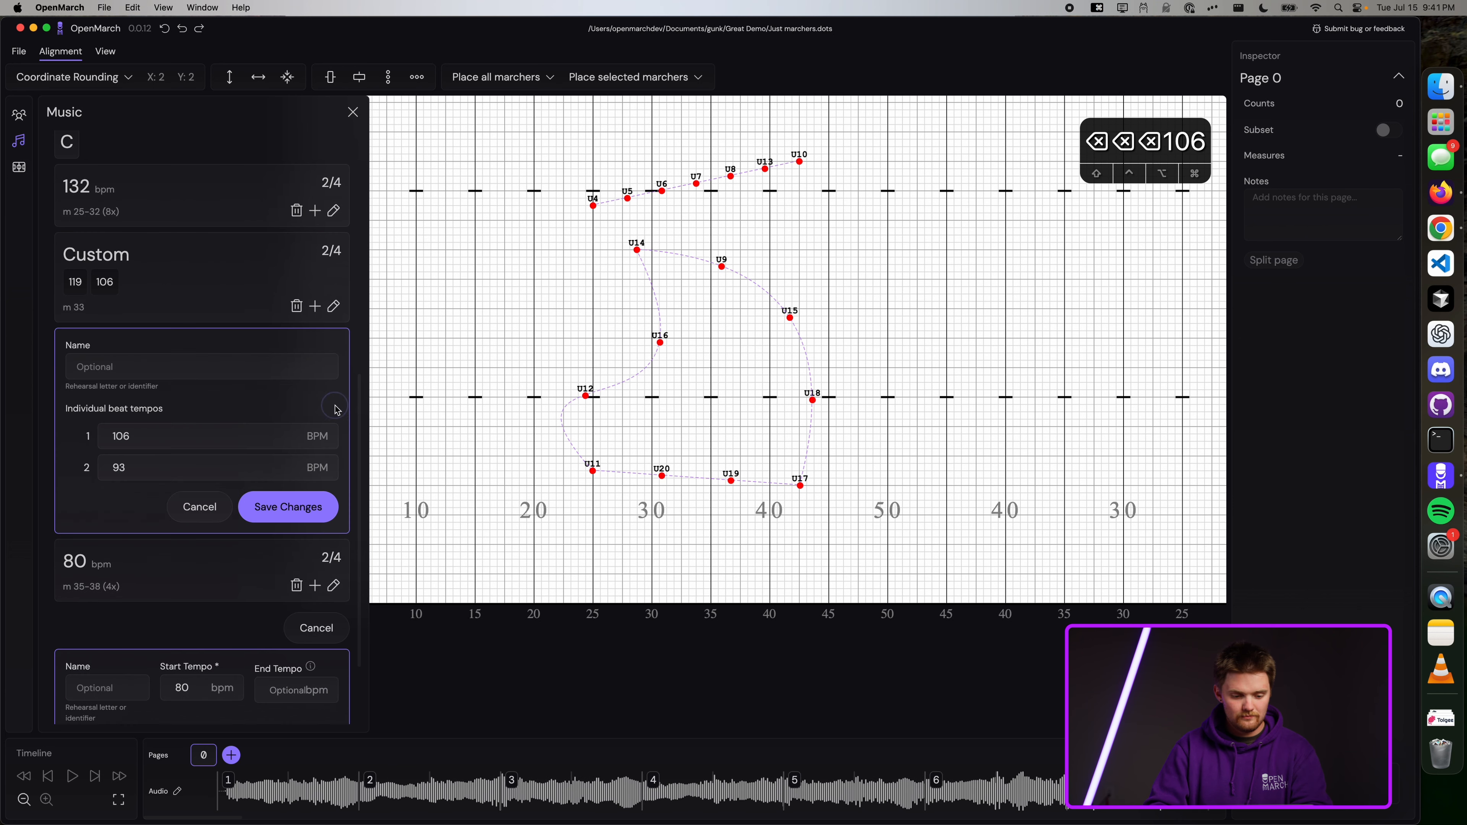
pyautogui.click(139, 432)
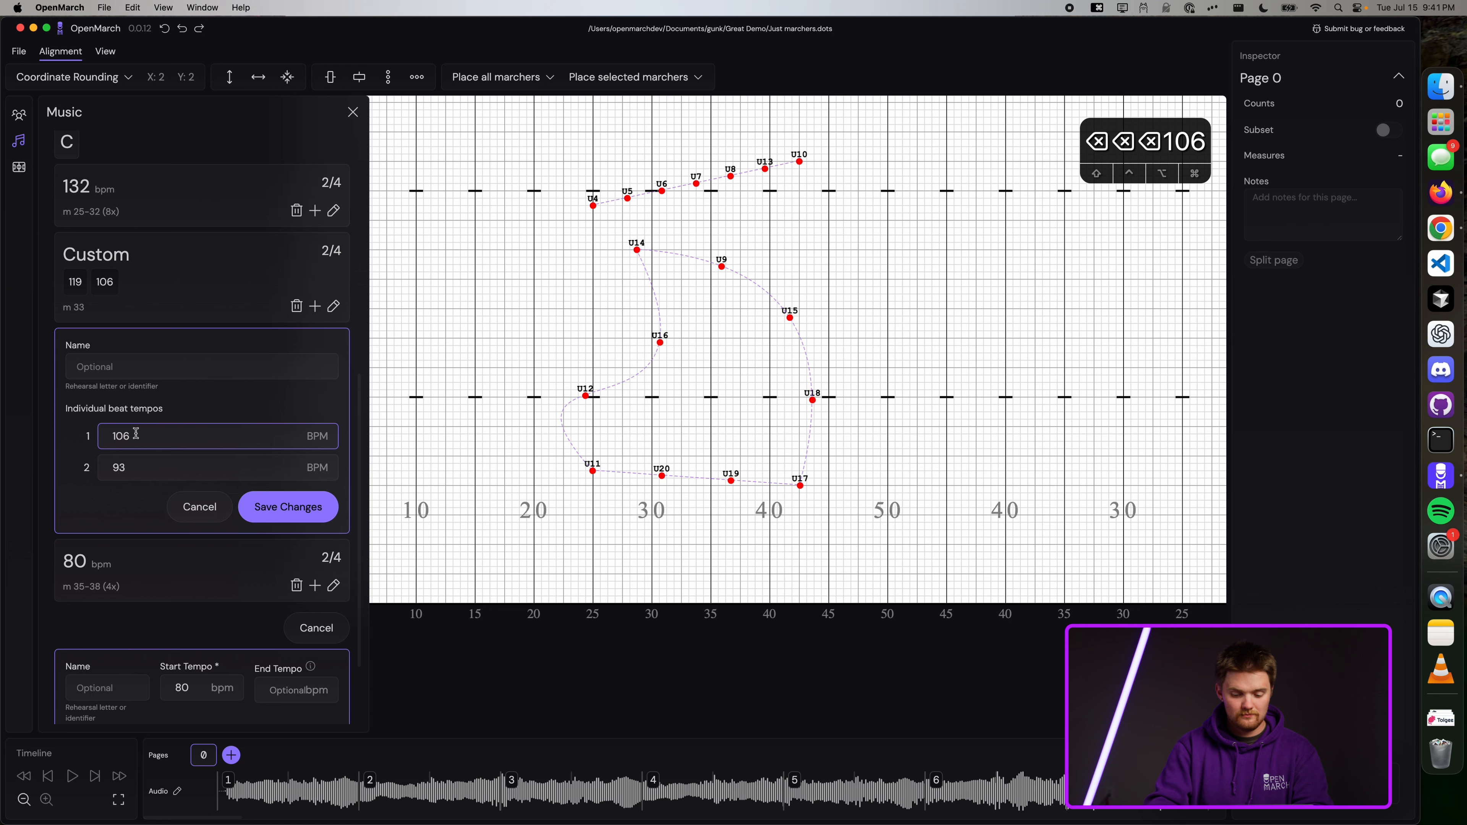
pyautogui.press('BackSpace')
pyautogui.press('BackSpace')
pyautogui.press('BackSpace')
pyautogui.write('93')
pyautogui.click(131, 472)
pyautogui.press('BackSpace')
pyautogui.press('BackSpace')
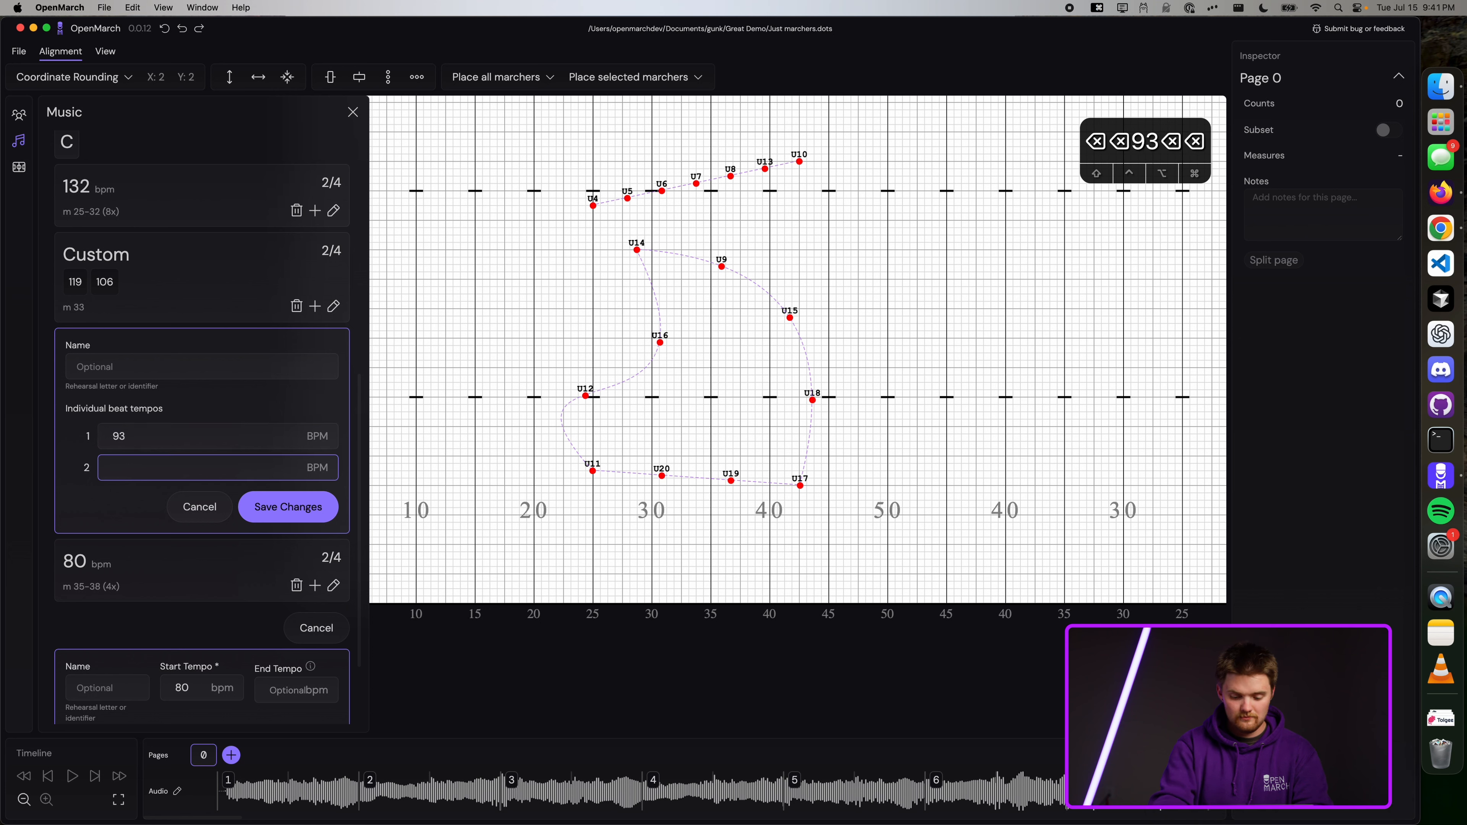
pyautogui.write('80')
pyautogui.click(288, 507)
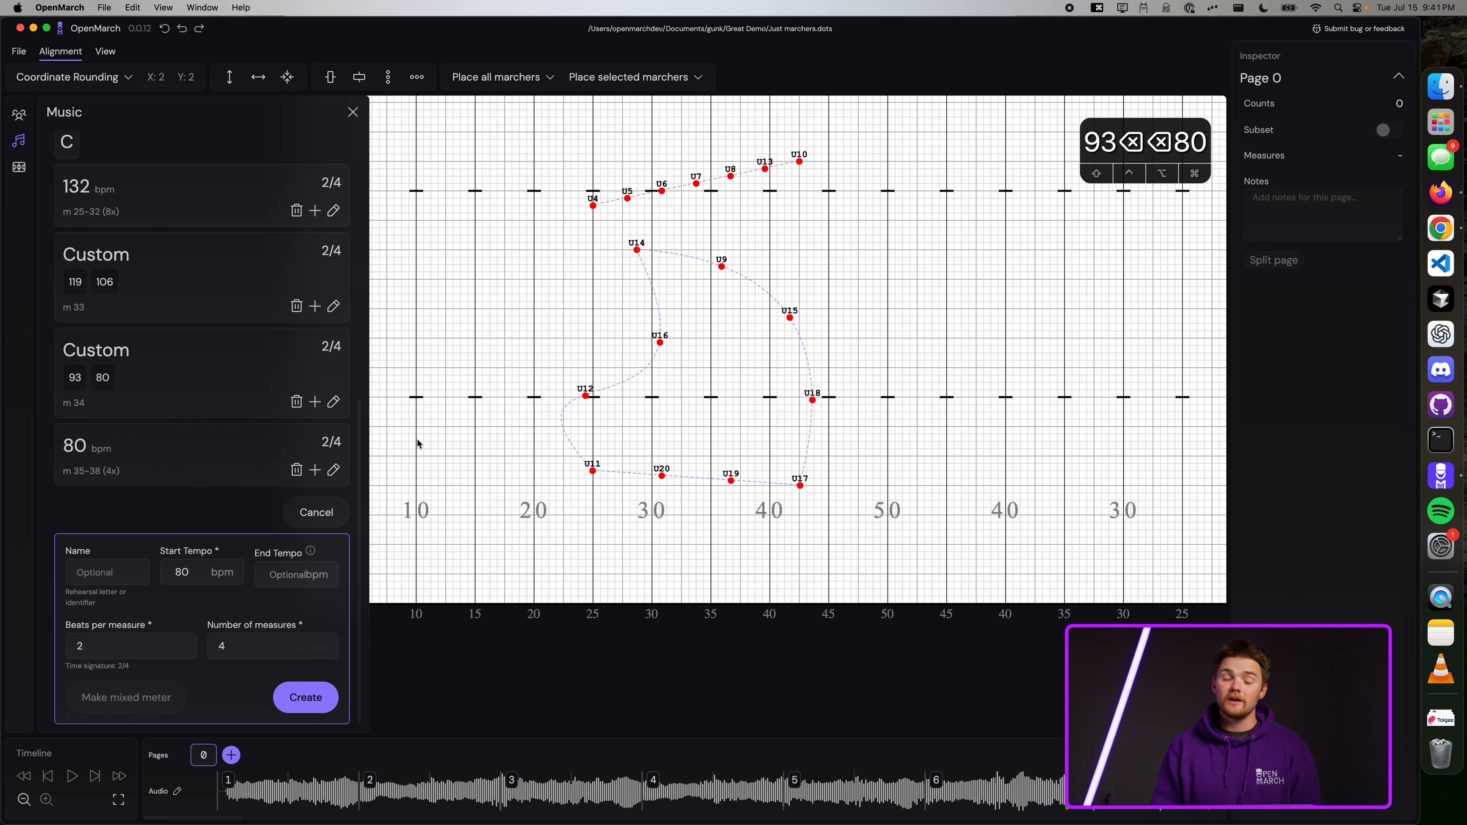
# Step: Insert a 120 bpm tempo group of four 4/4 measures after measure 33 and delete it with its measures and pages
pyautogui.click(315, 310)
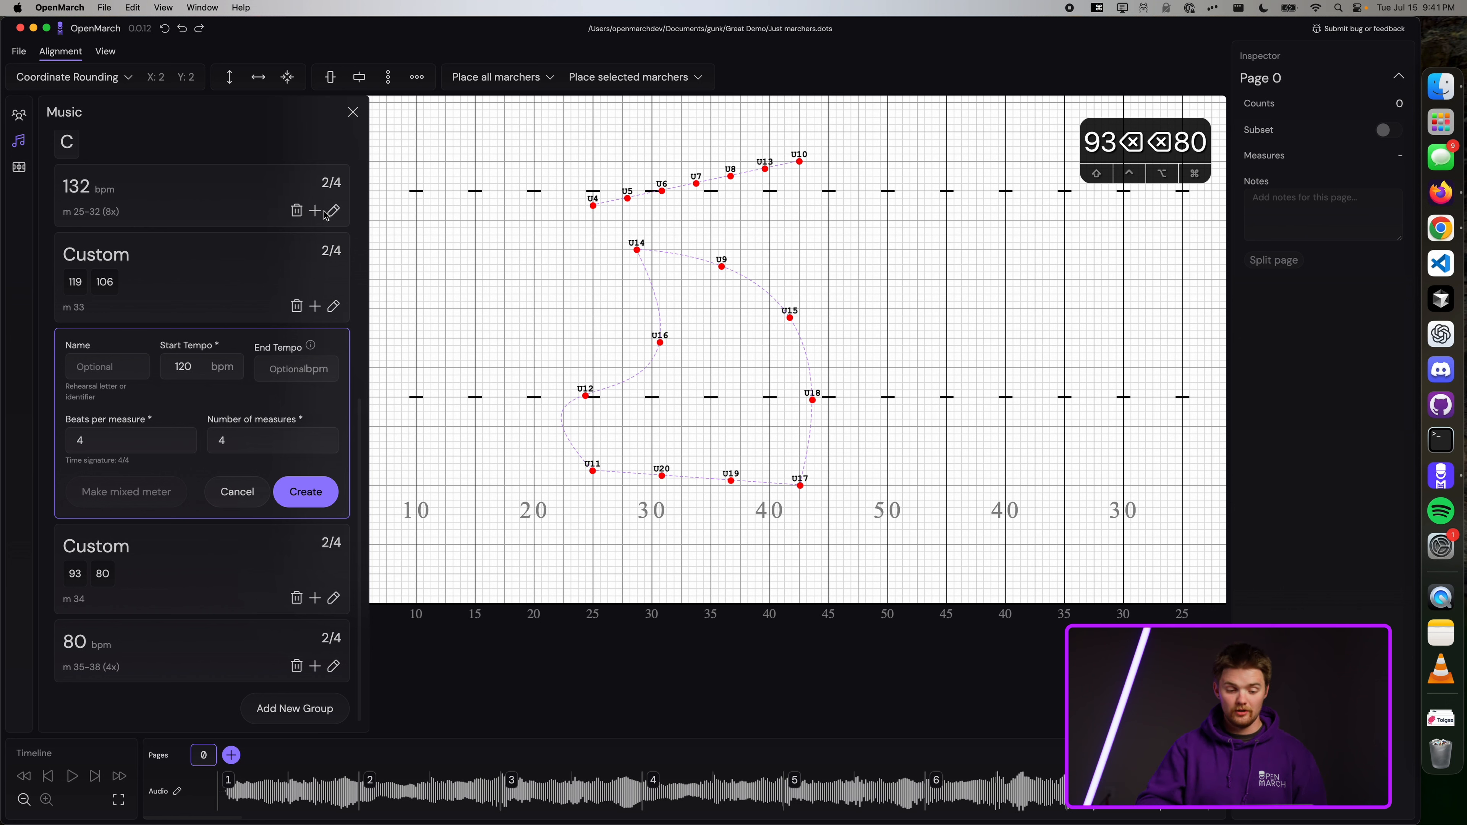
pyautogui.scroll(2, 326, 215)
pyautogui.click(304, 528)
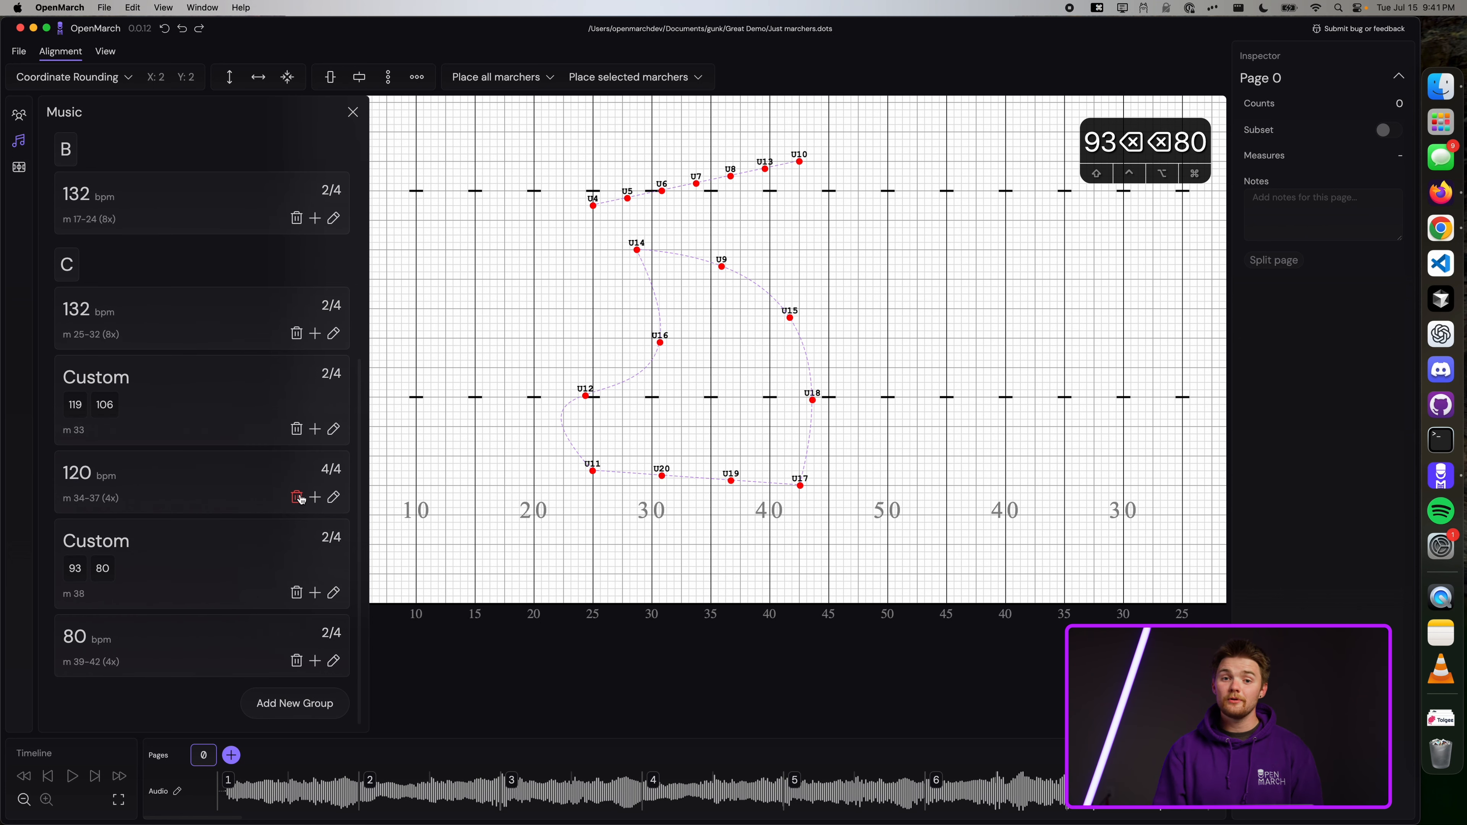
pyautogui.click(298, 498)
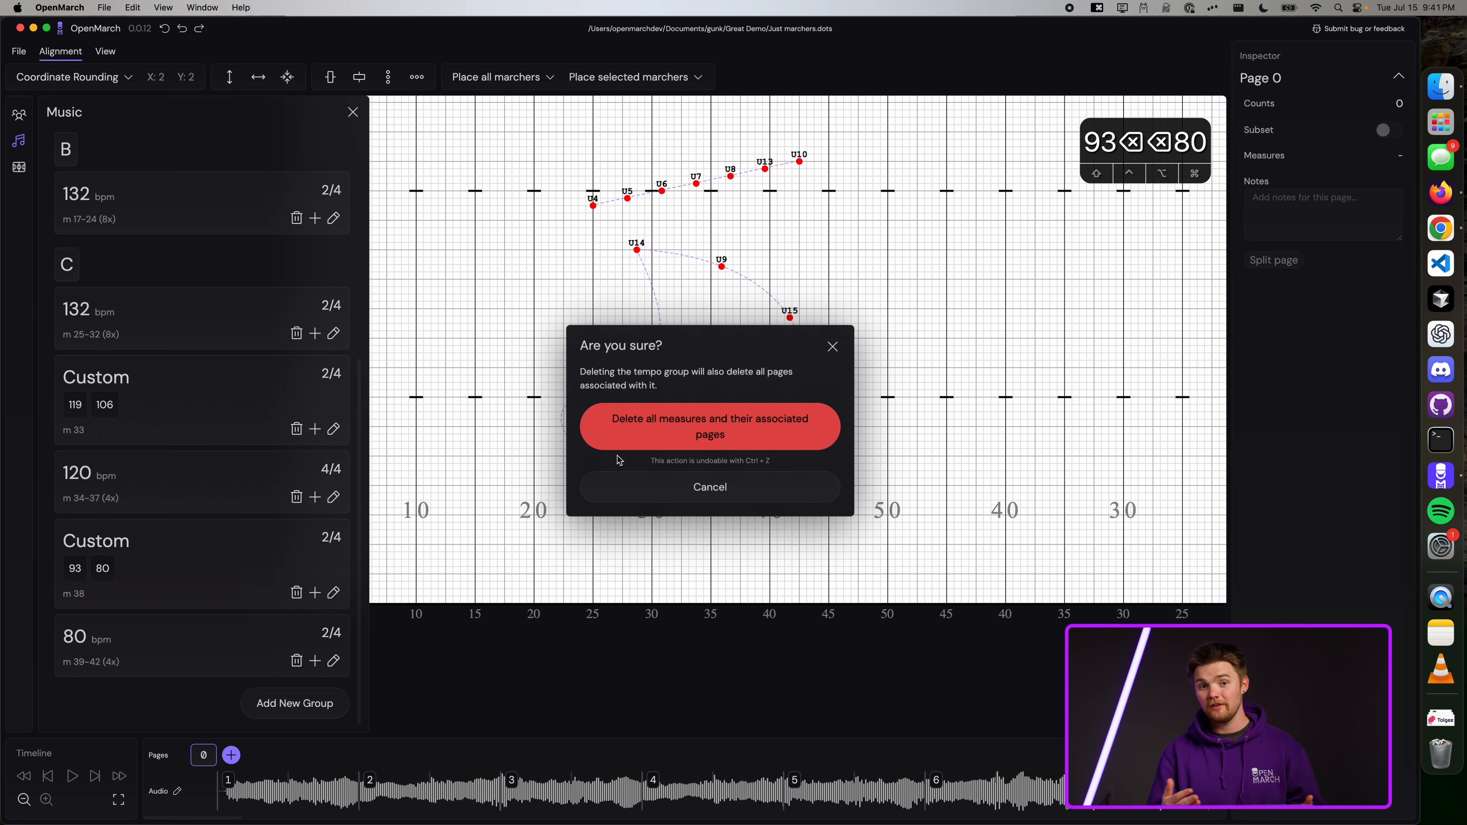
pyautogui.click(716, 440)
# Step: Start a new tempo group with 7 beats per measure as a mixed meter with the 2+2+3 beat pattern
pyautogui.click(325, 703)
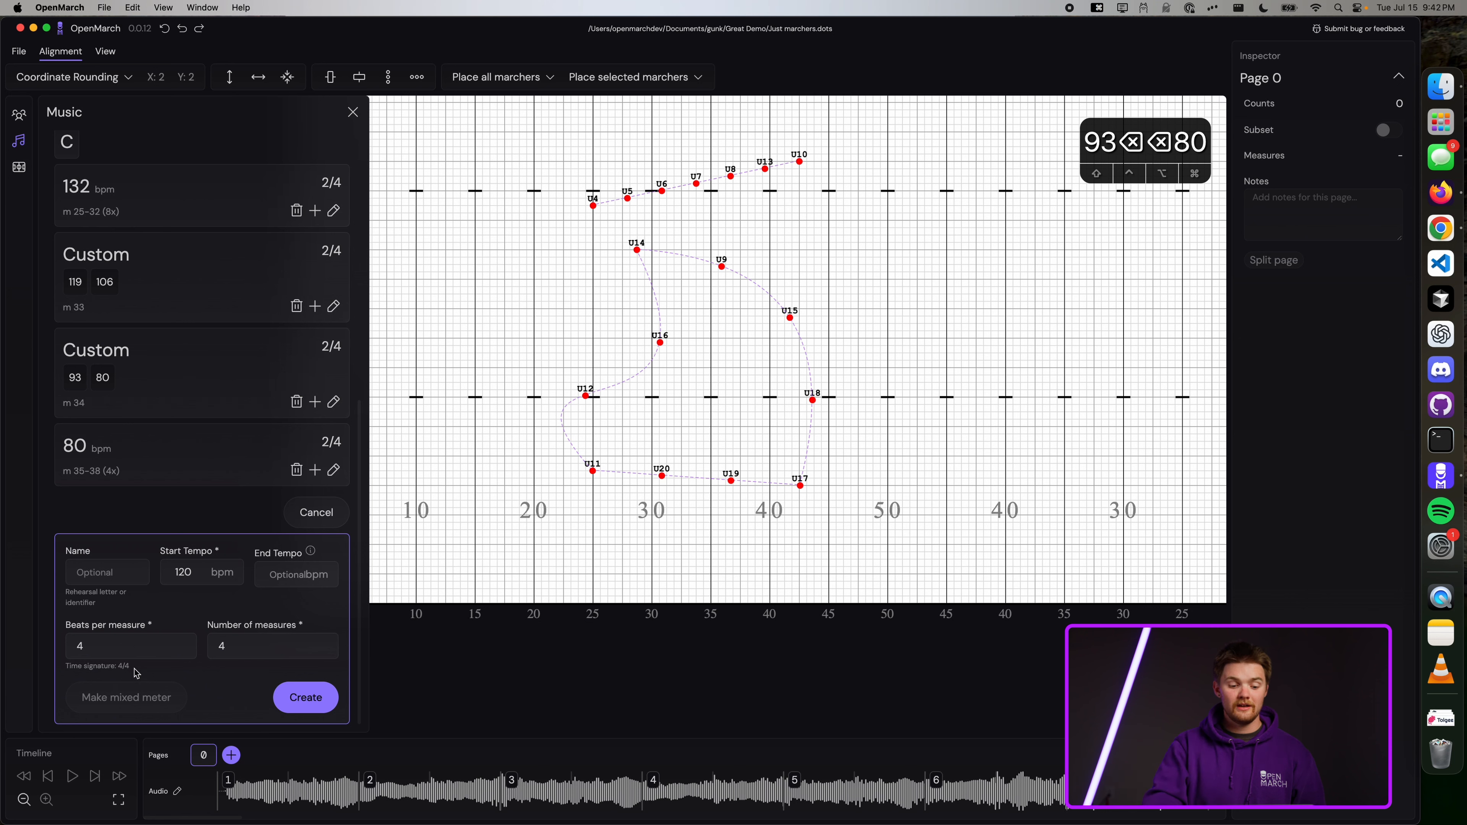
pyautogui.click(125, 648)
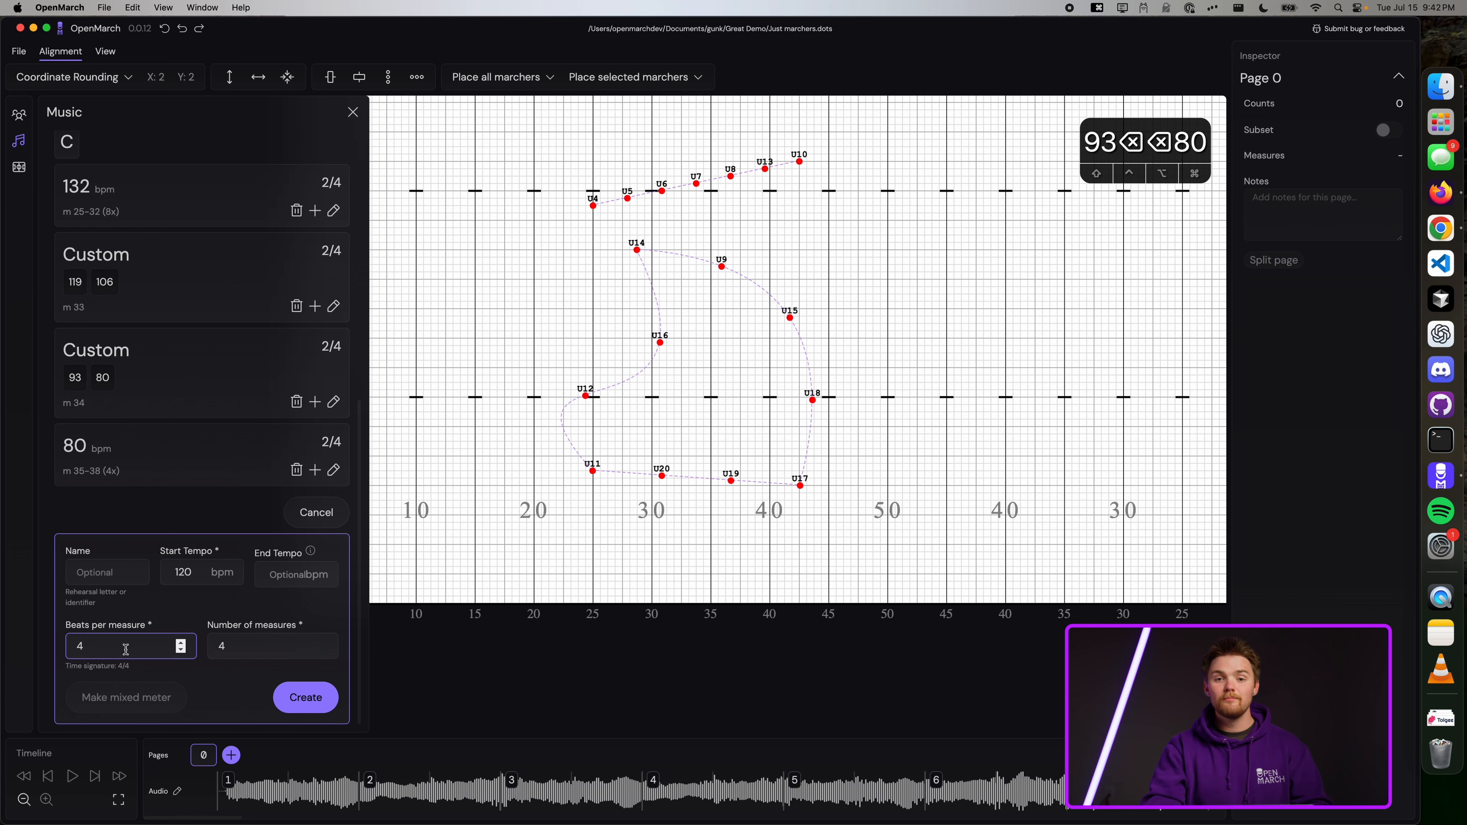
pyautogui.press('BackSpace')
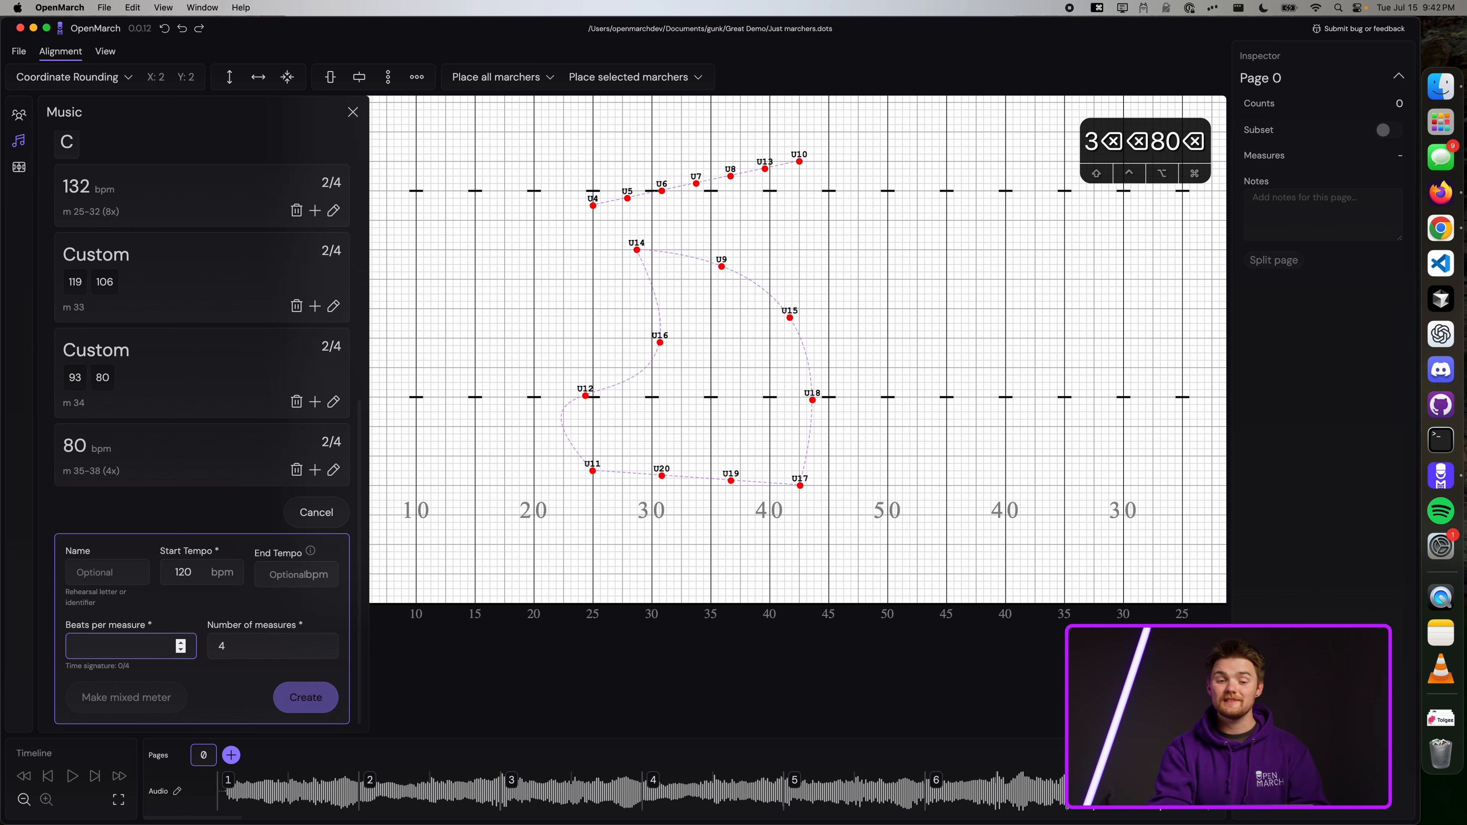
pyautogui.write('7')
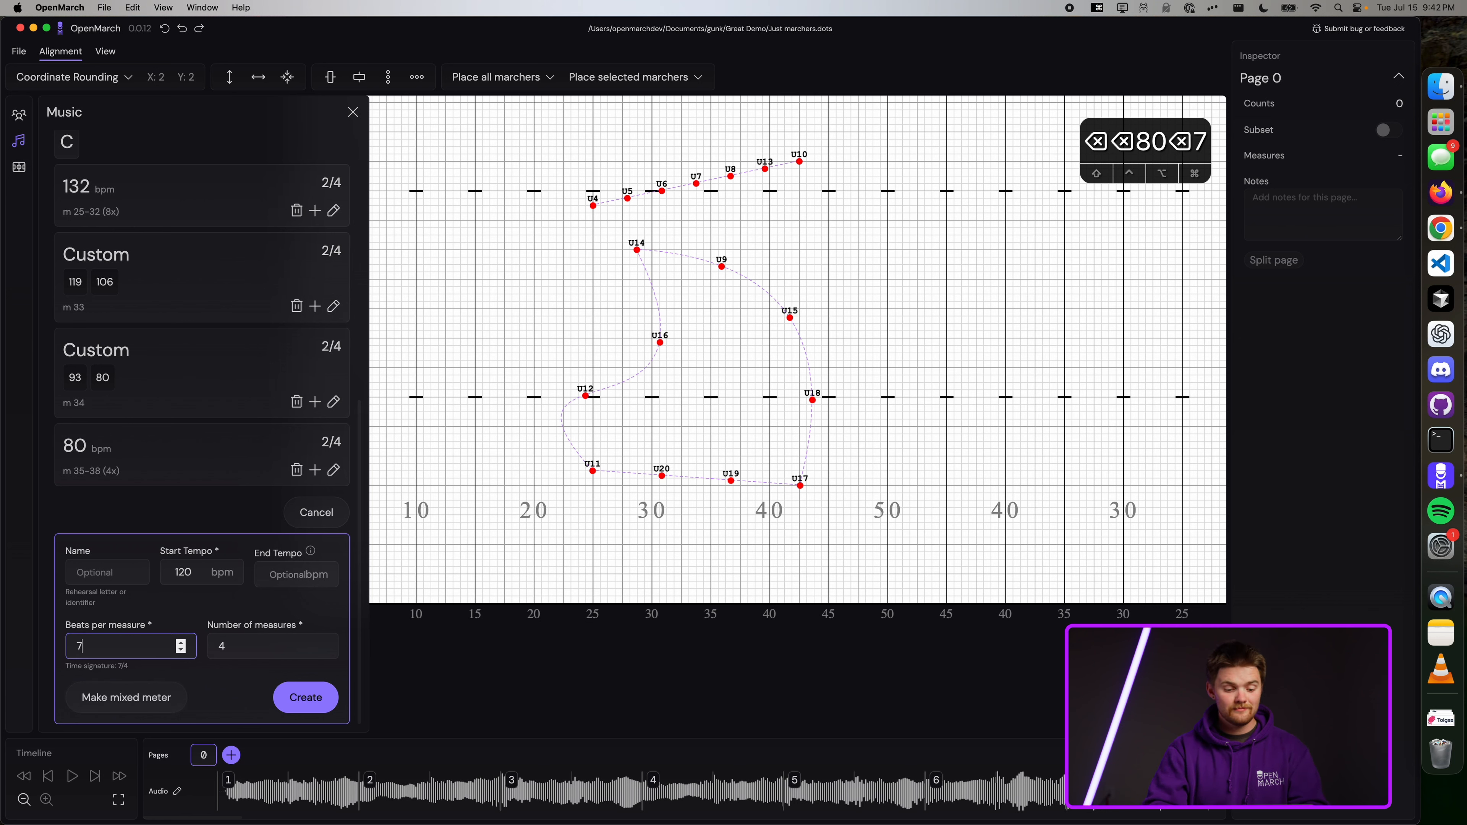
pyautogui.click(119, 702)
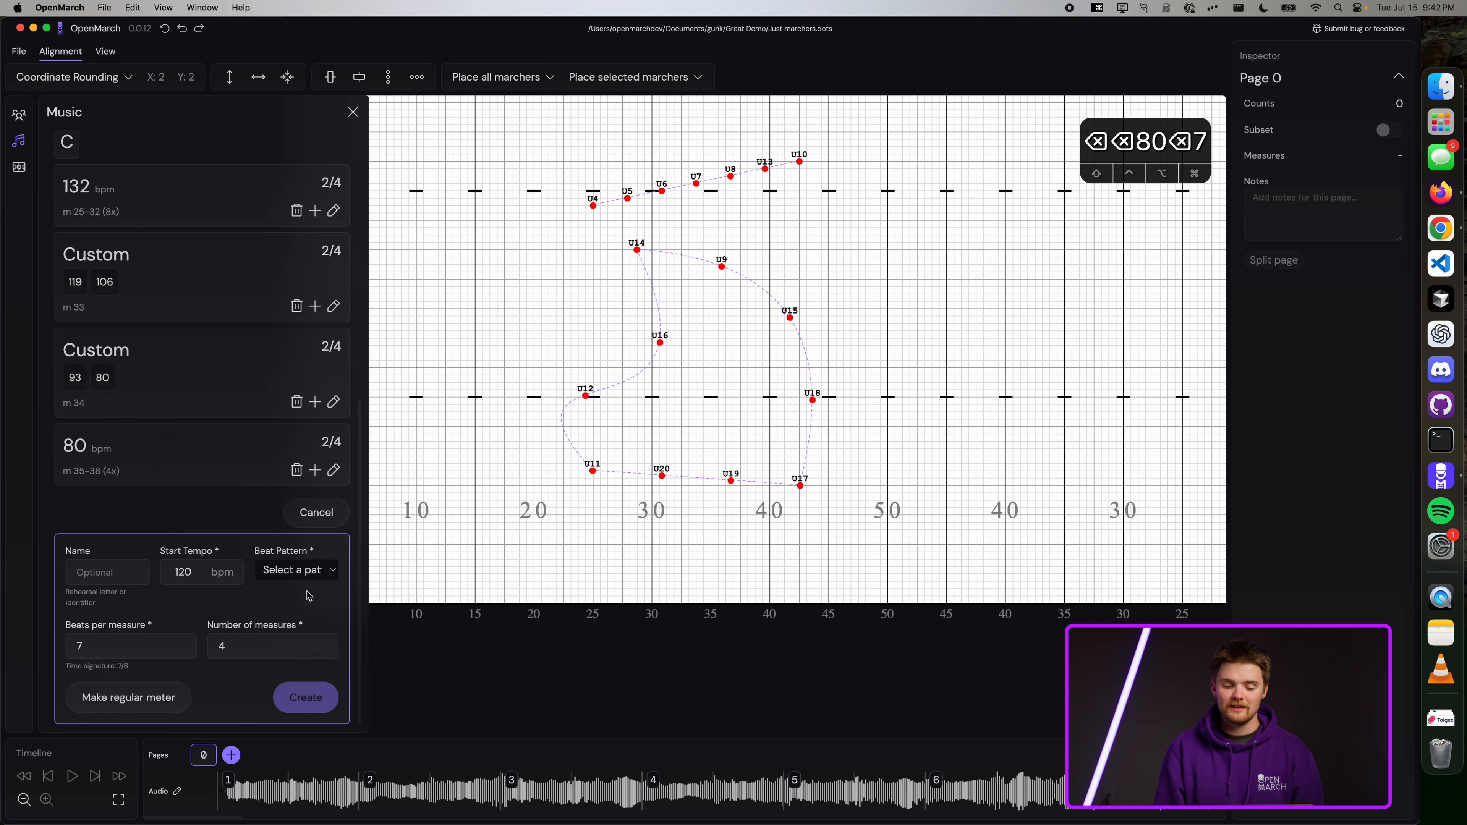
pyautogui.click(299, 571)
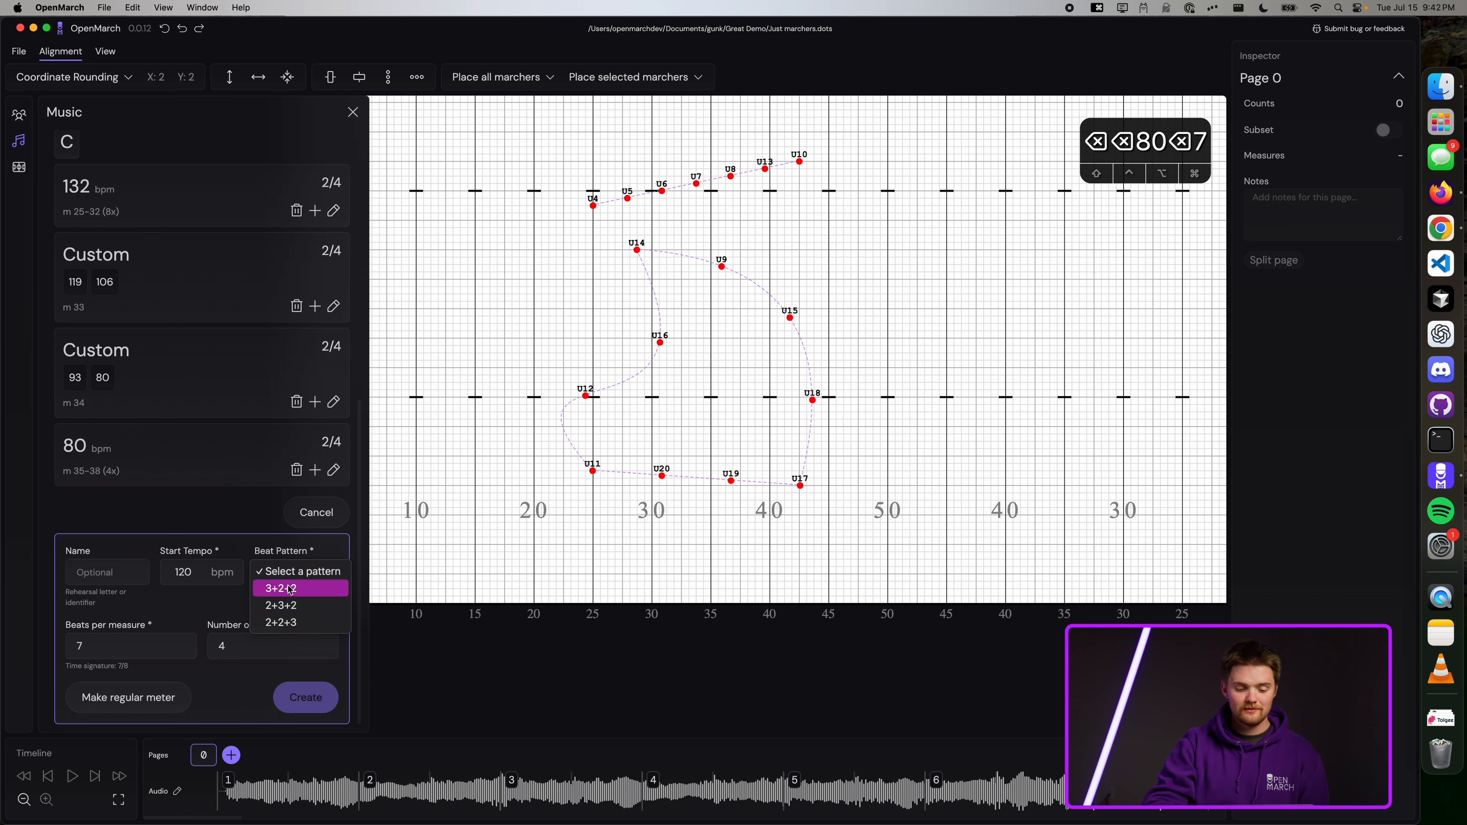
pyautogui.click(280, 625)
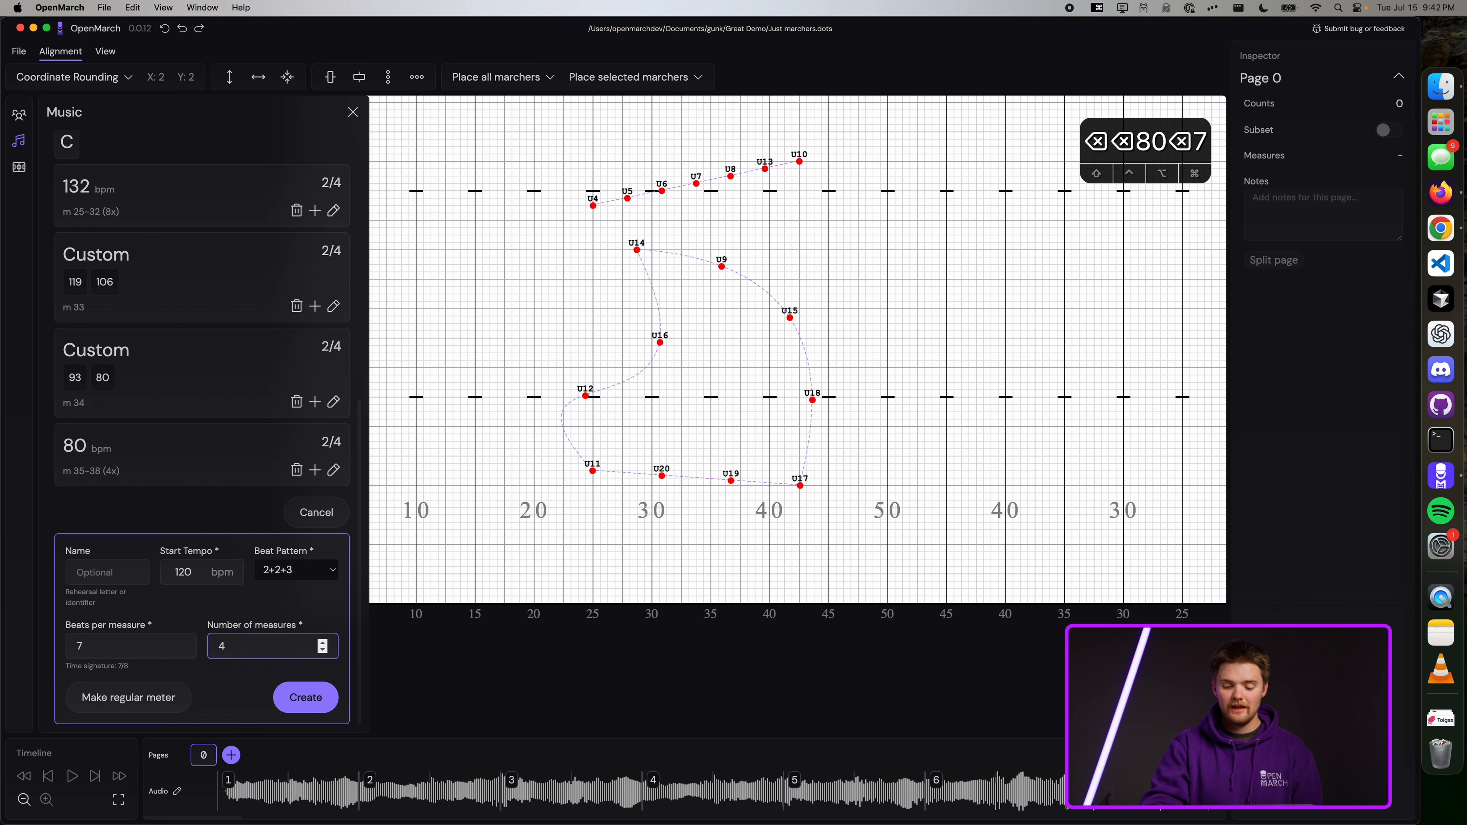
# Step: Set the mixed-meter group to 8 measures at a start tempo of 144 bpm and create it
pyautogui.write('8')
pyautogui.press('BackSpace')
pyautogui.press('BackSpace')
pyautogui.write('8')
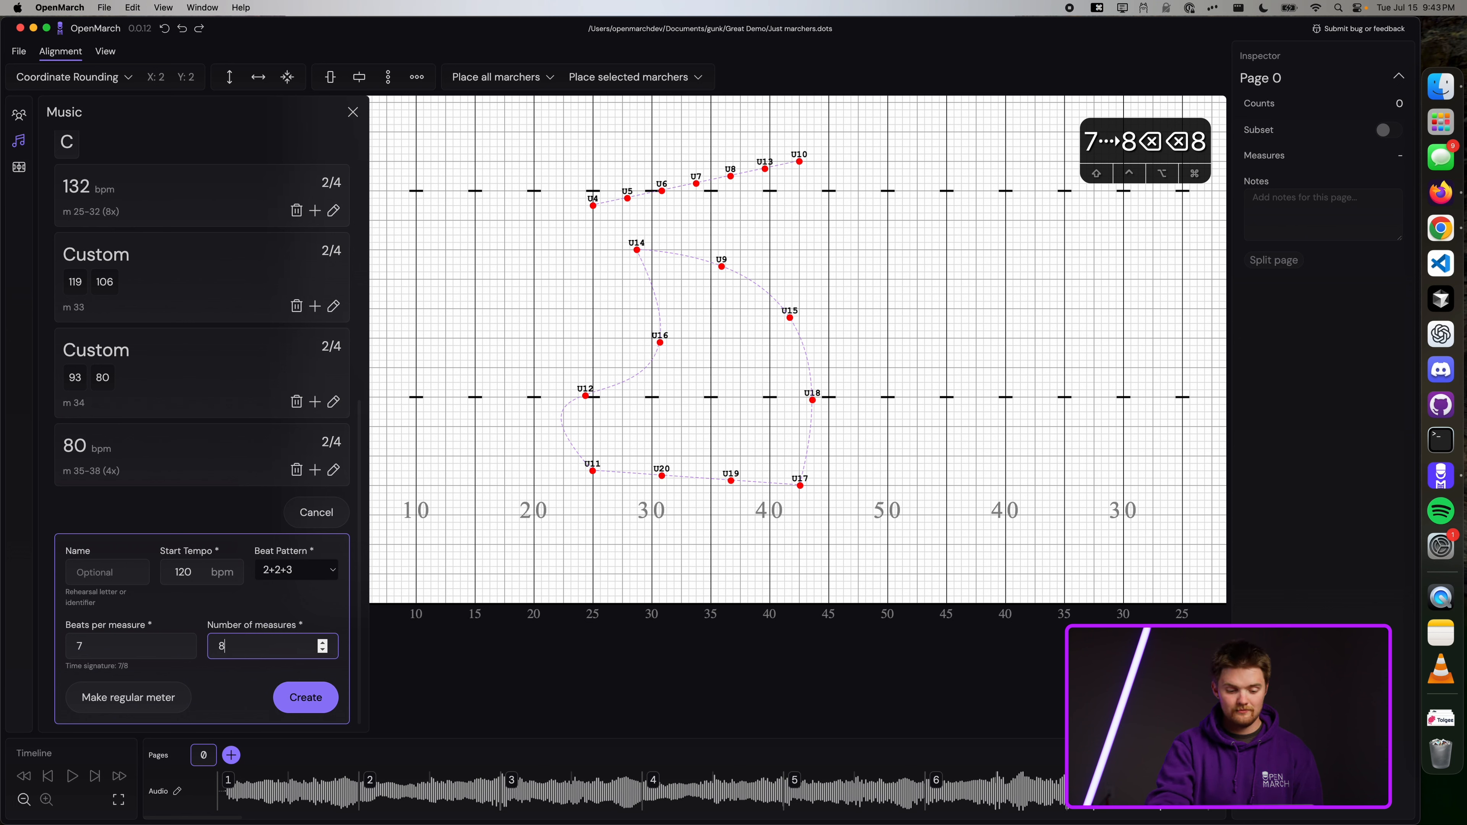
pyautogui.click(200, 572)
pyautogui.press('BackSpace')
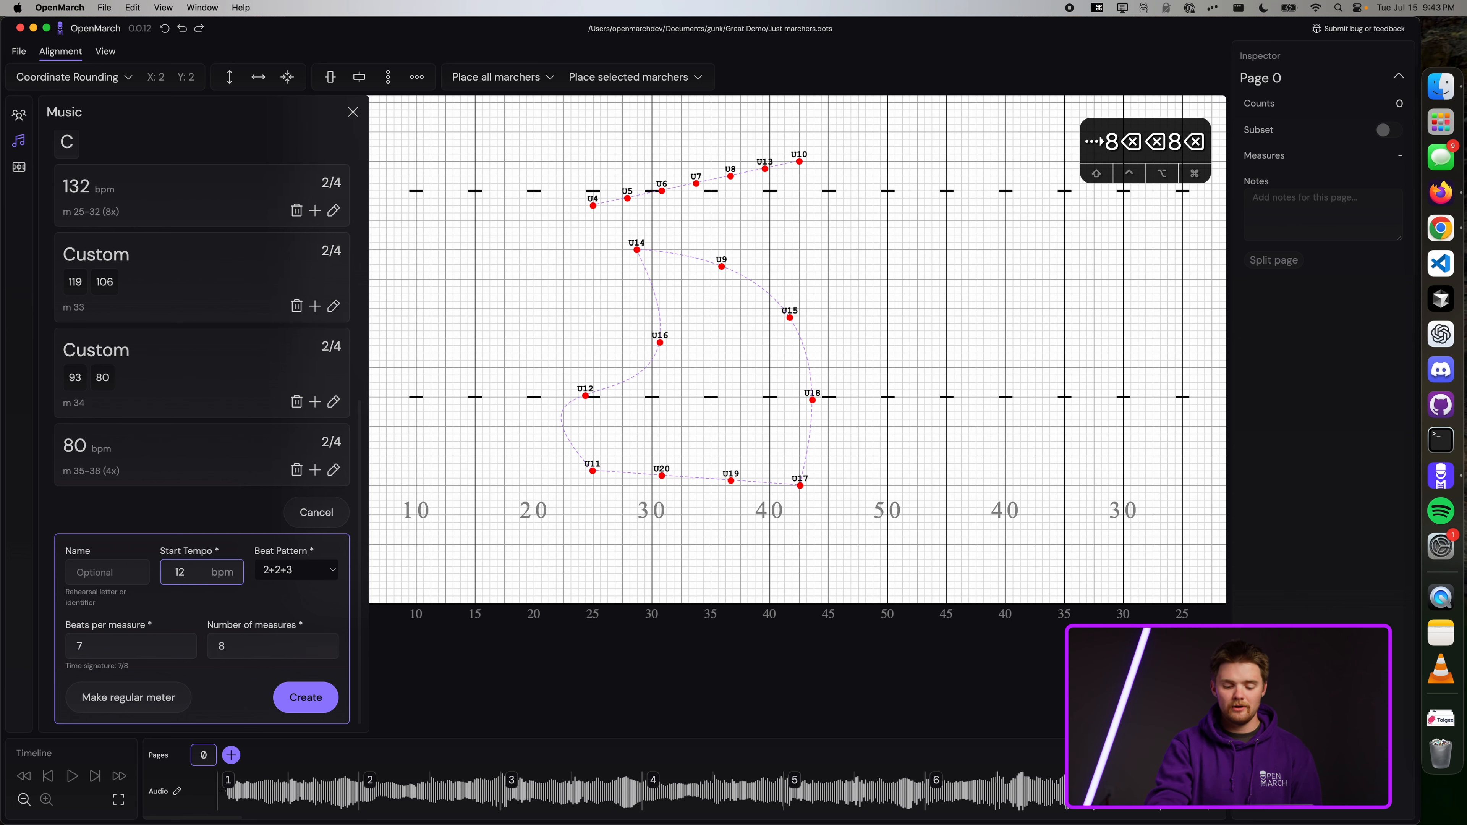
pyautogui.press('BackSpace')
pyautogui.press('BackSpace')
pyautogui.write('144')
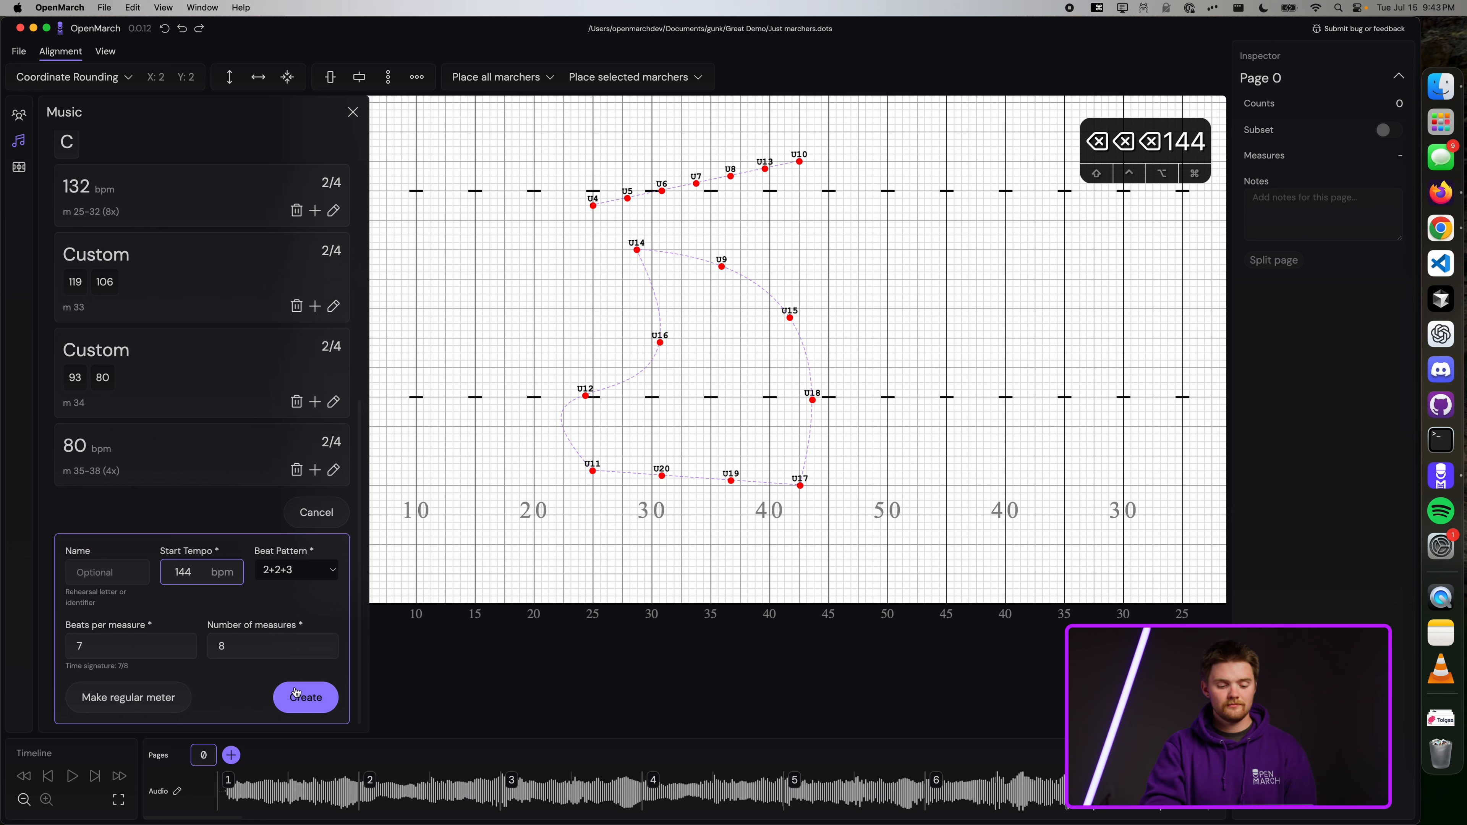
pyautogui.click(294, 701)
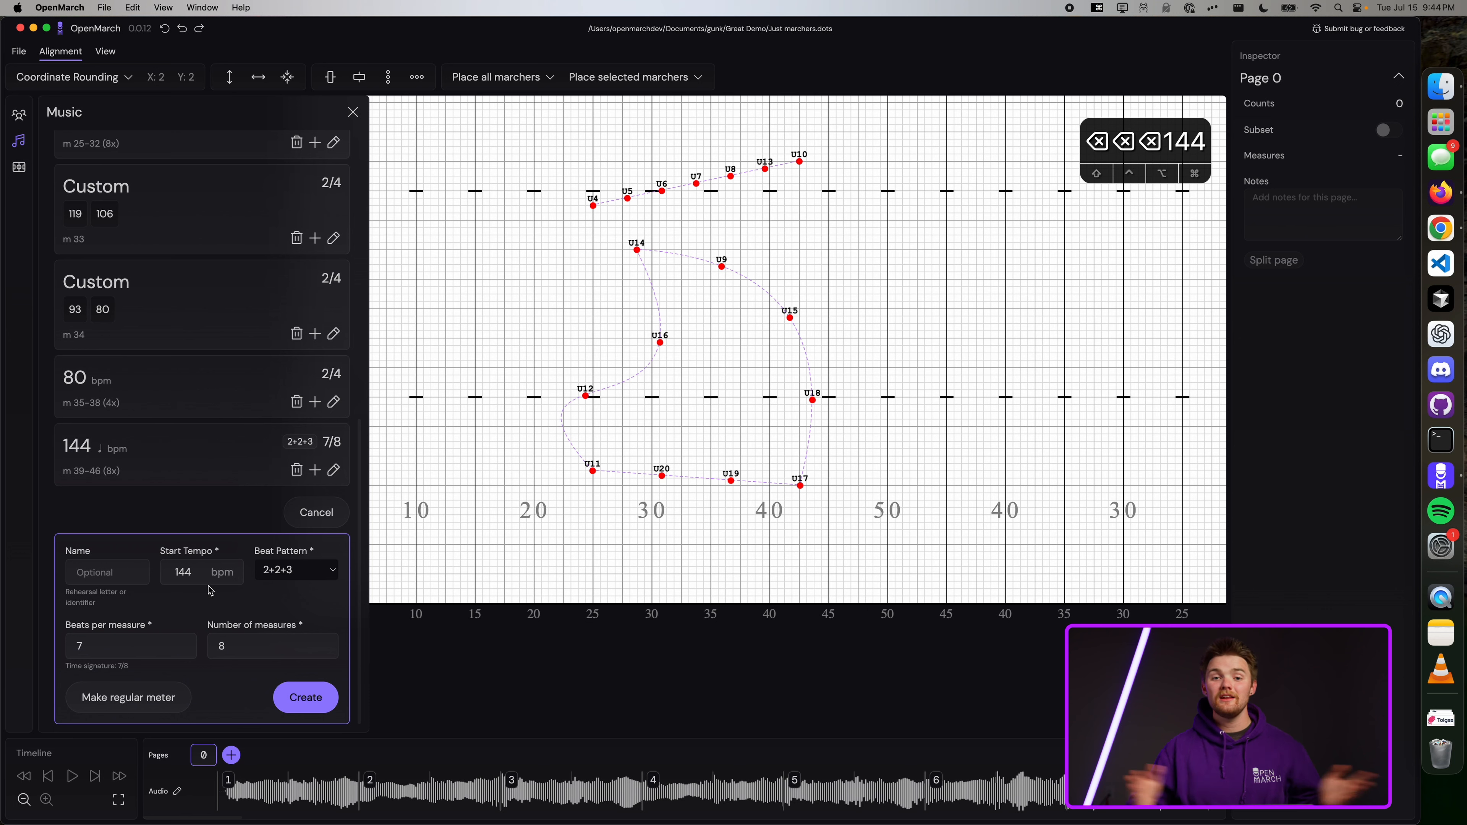
# Step: Set the next mixed-meter group to 30 beats per measure and browse its available beat patterns
pyautogui.click(161, 637)
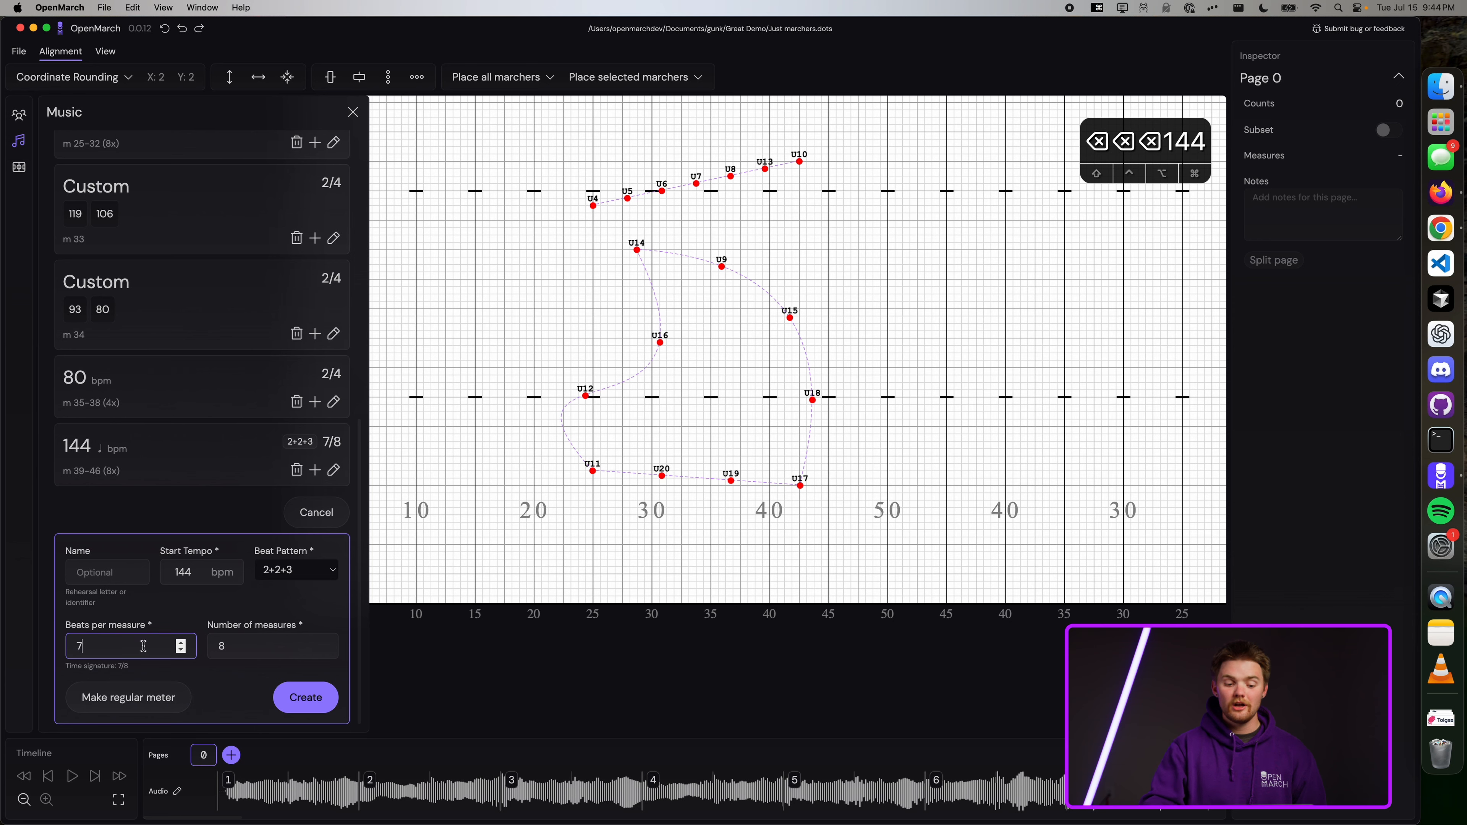
pyautogui.press('BackSpace')
pyautogui.write('30')
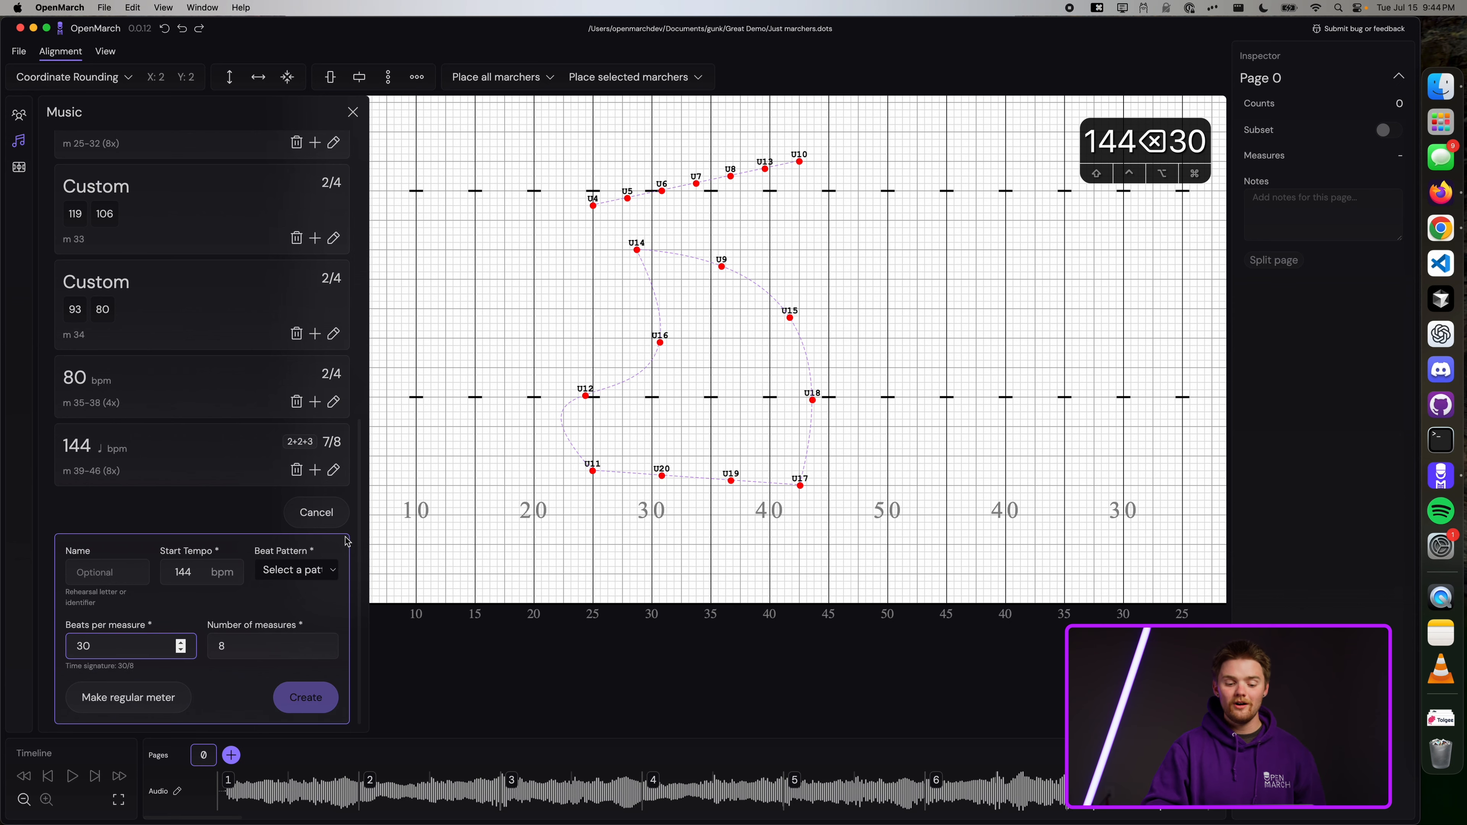
pyautogui.click(307, 571)
pyautogui.scroll(-20, 355, 641)
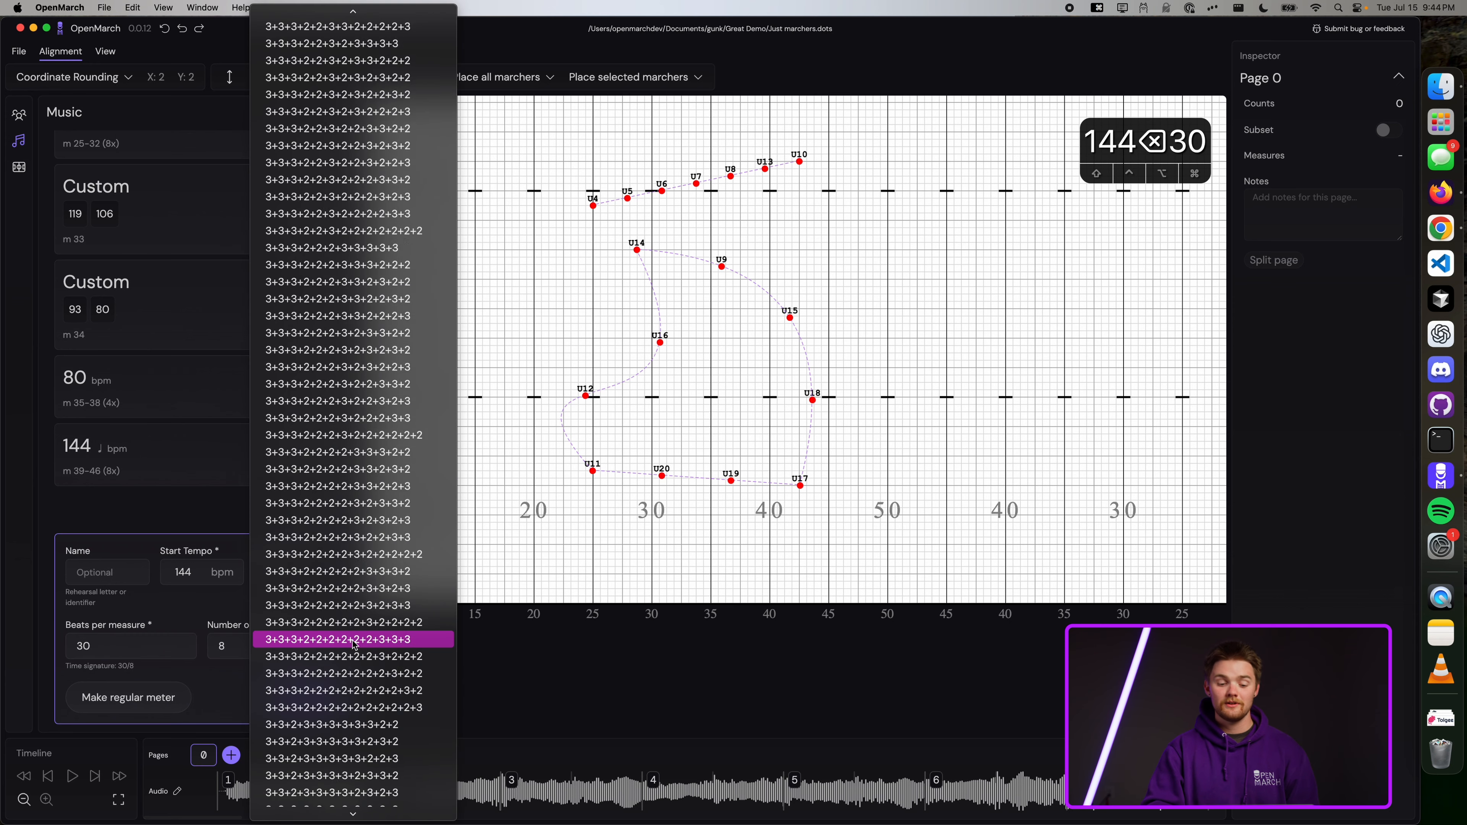